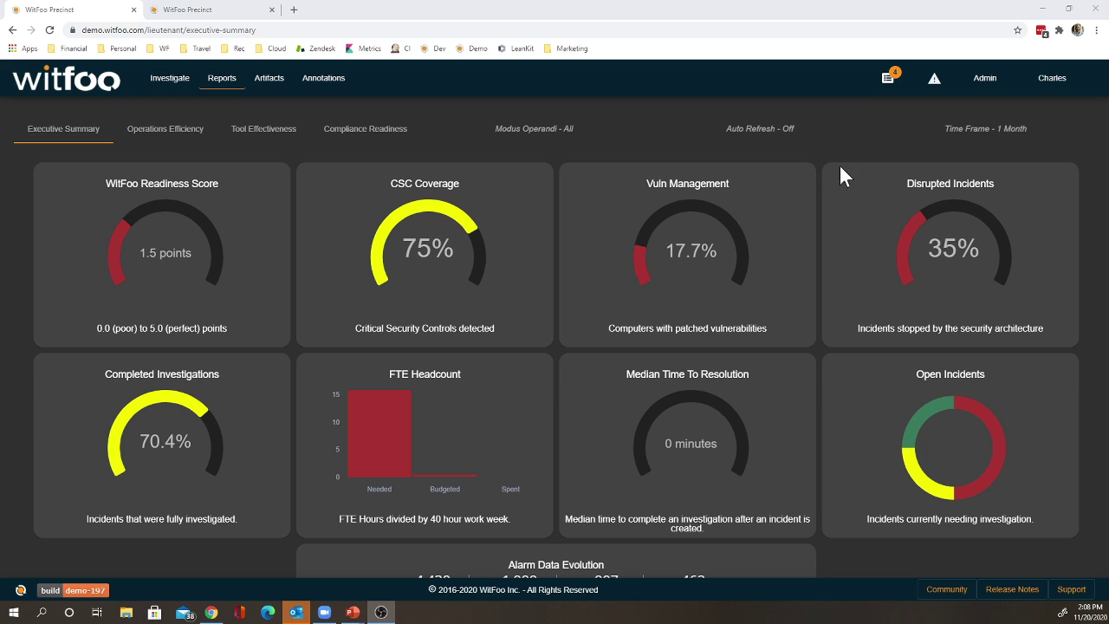
Under Admin > SOAR, delete the Firepower Threat Defense REST API integration.
left_click(987, 87)
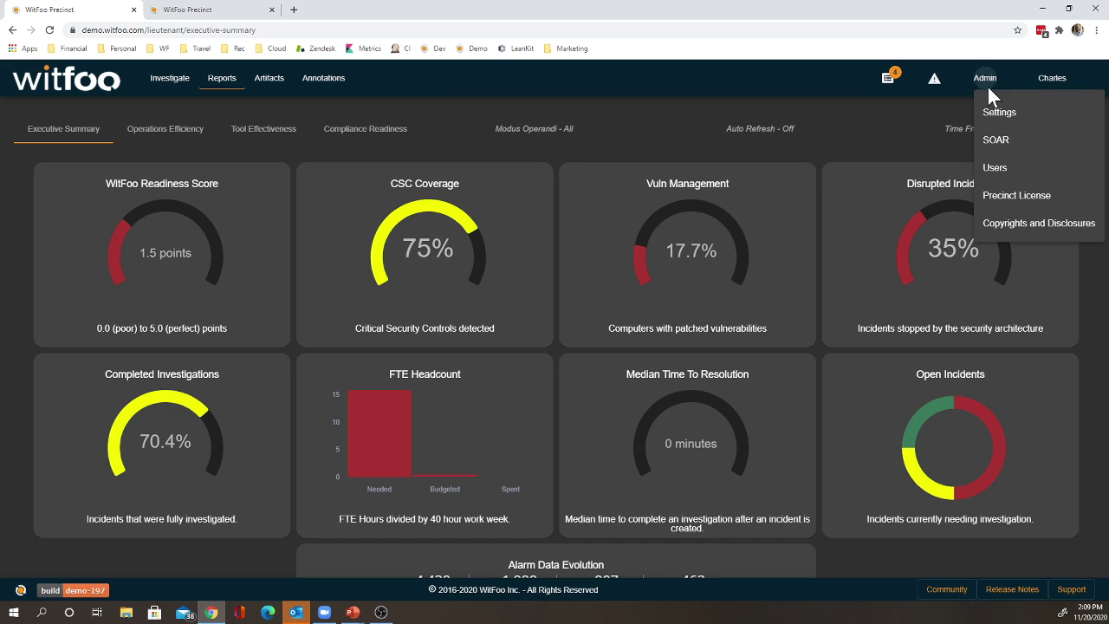
left_click(995, 140)
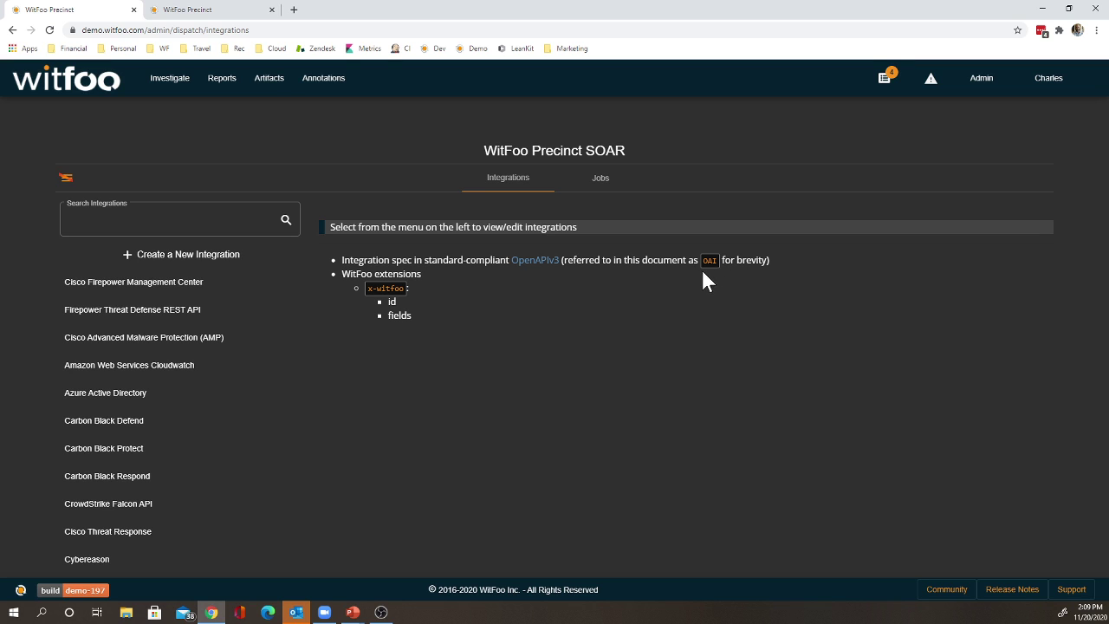
left_click(195, 312)
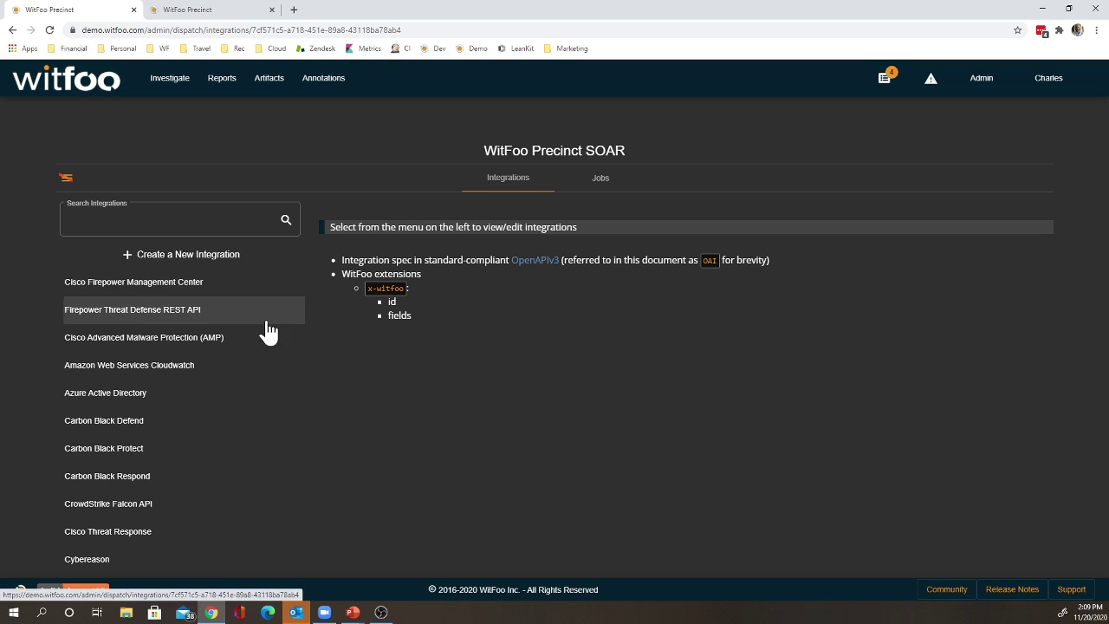
left_click(962, 210)
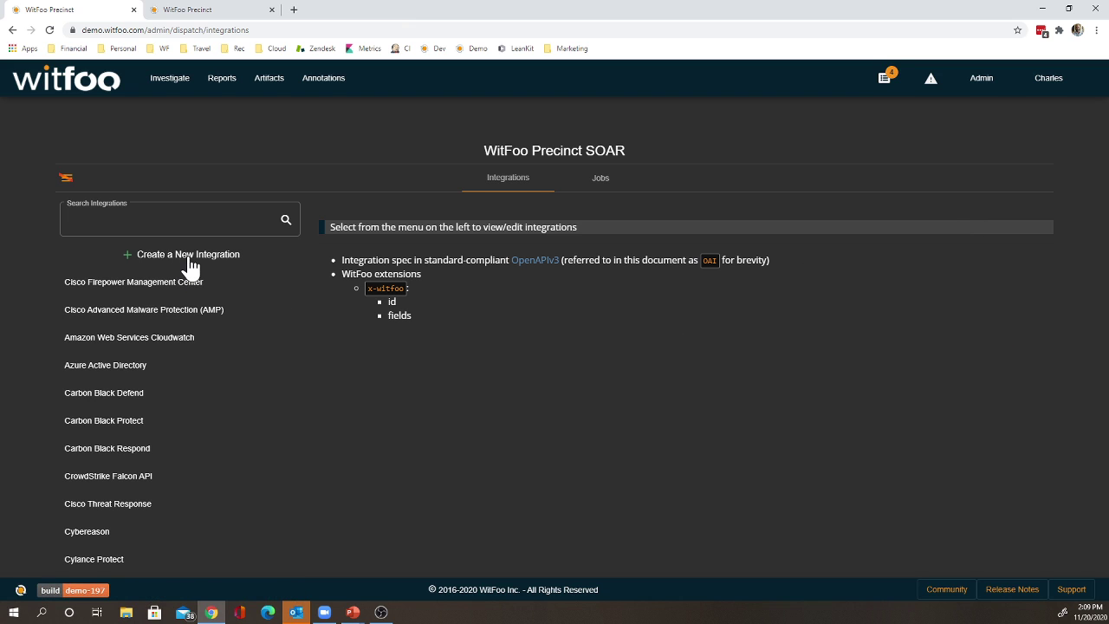
Create a new integration by uploading oai.json, then review its Operations list.
left_click(189, 260)
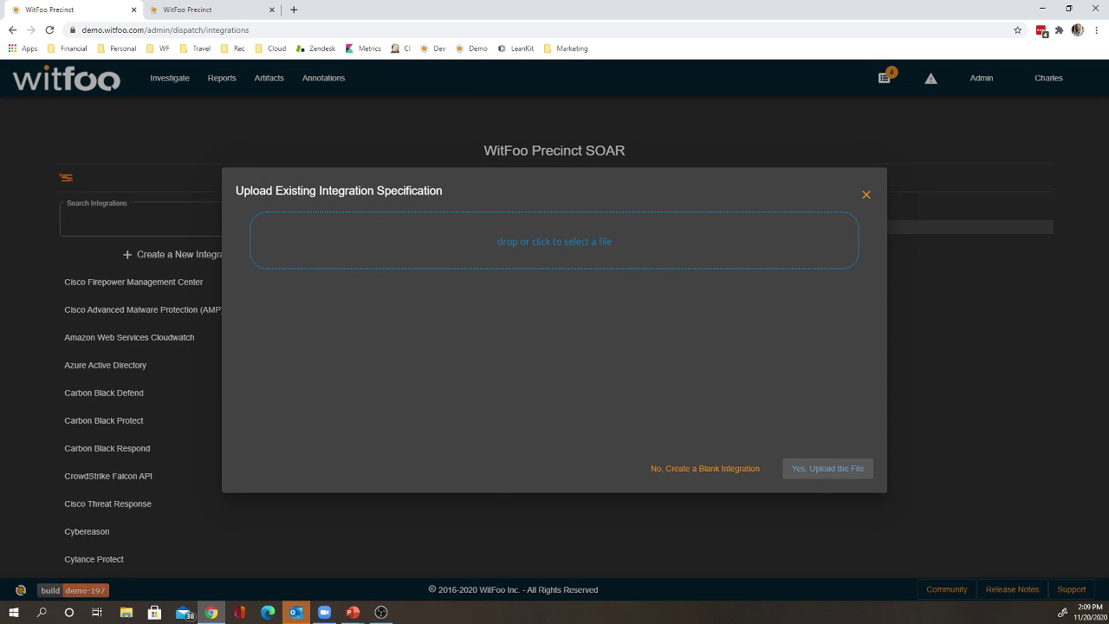
left_click(499, 245)
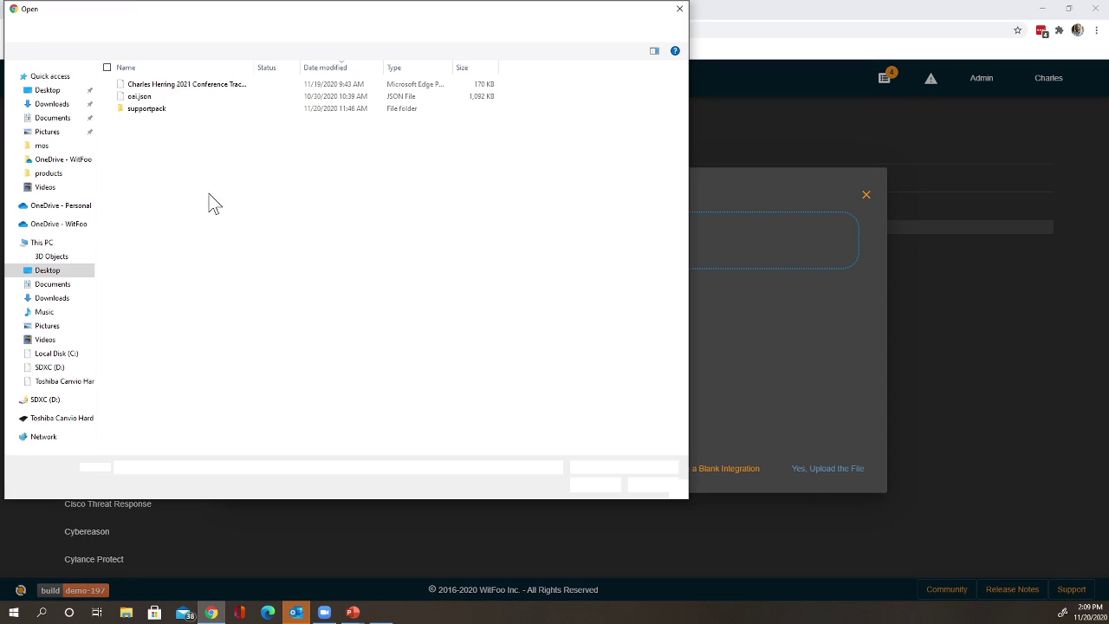
double_click(146, 97)
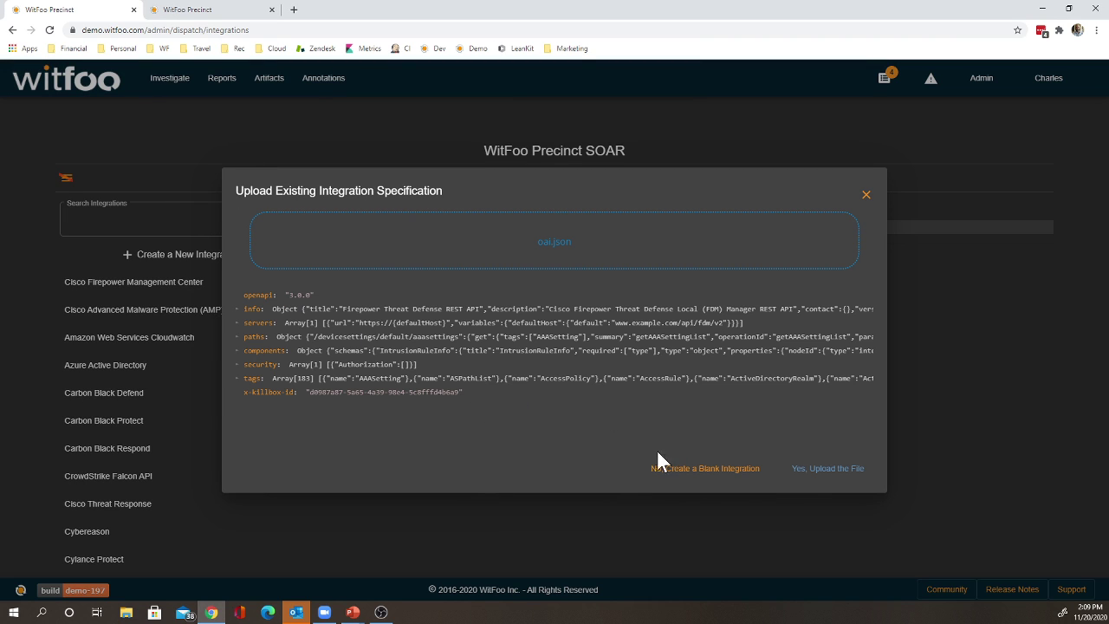
left_click(813, 482)
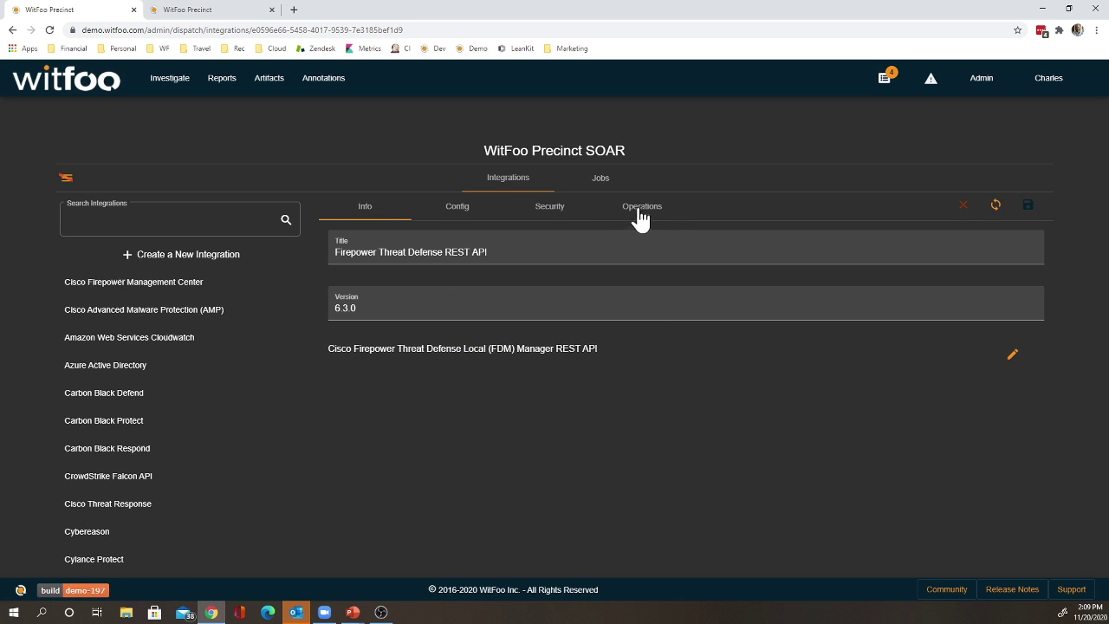
left_click(638, 212)
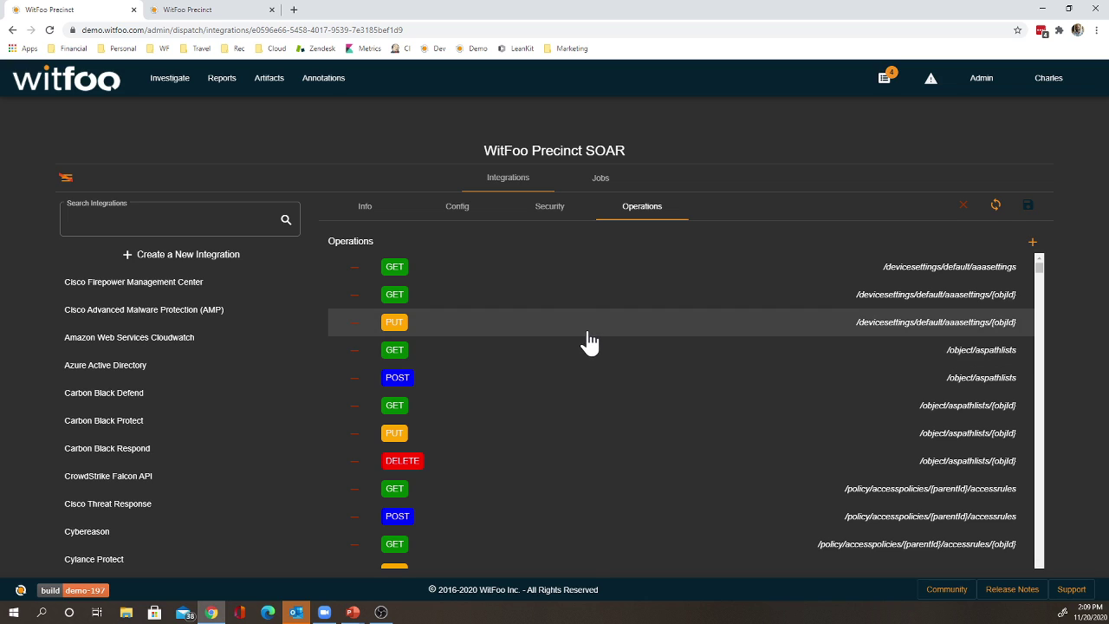
Show the Artifacts from Microsoft Azure job diagram: Get_Alerts and Get_Audits feeding Generate_Artifacts.
left_click(603, 183)
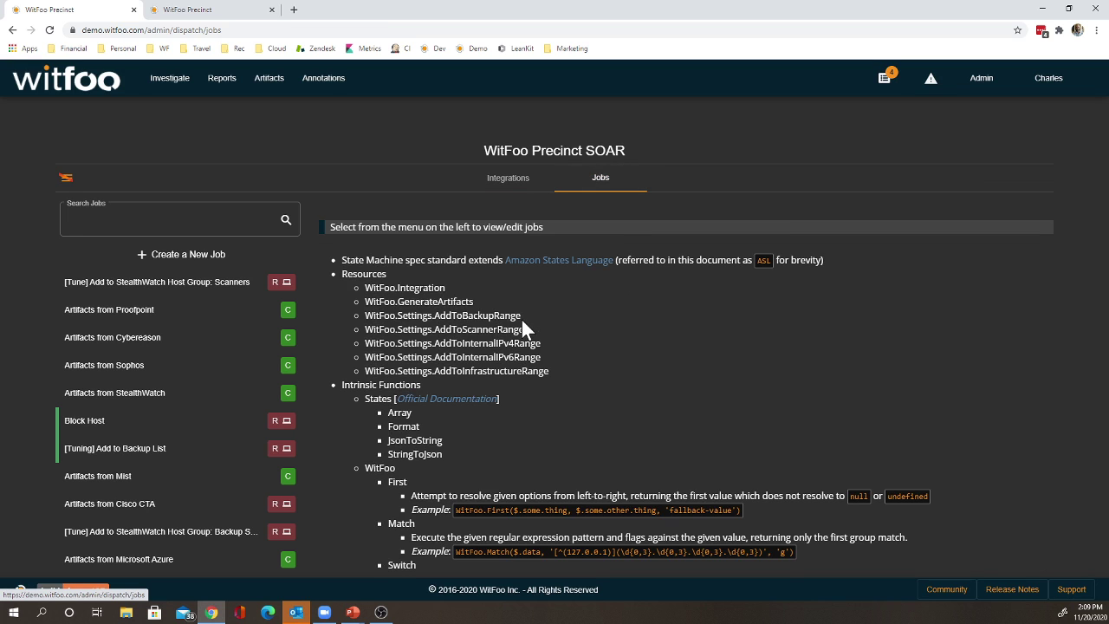
left_click_drag(210, 421, 171, 457)
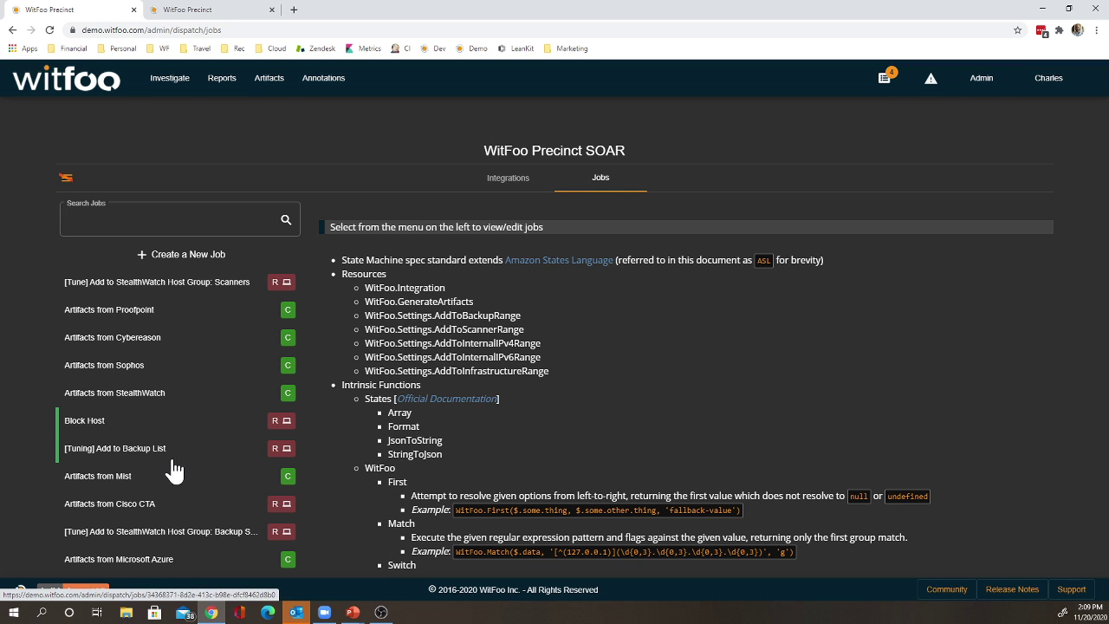
left_click(161, 561)
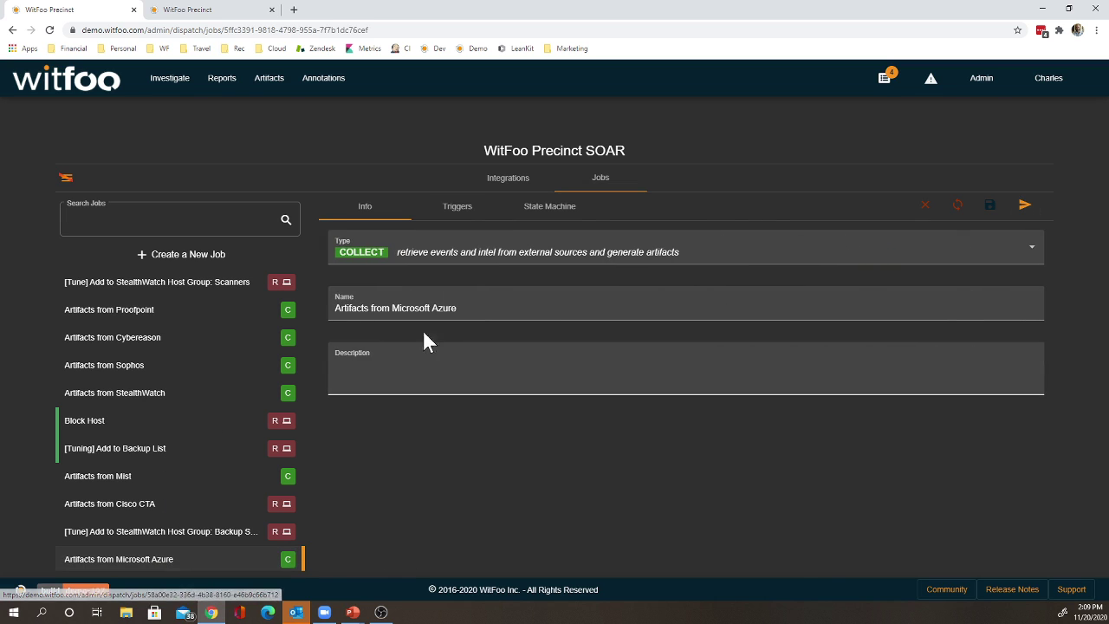
left_click(550, 212)
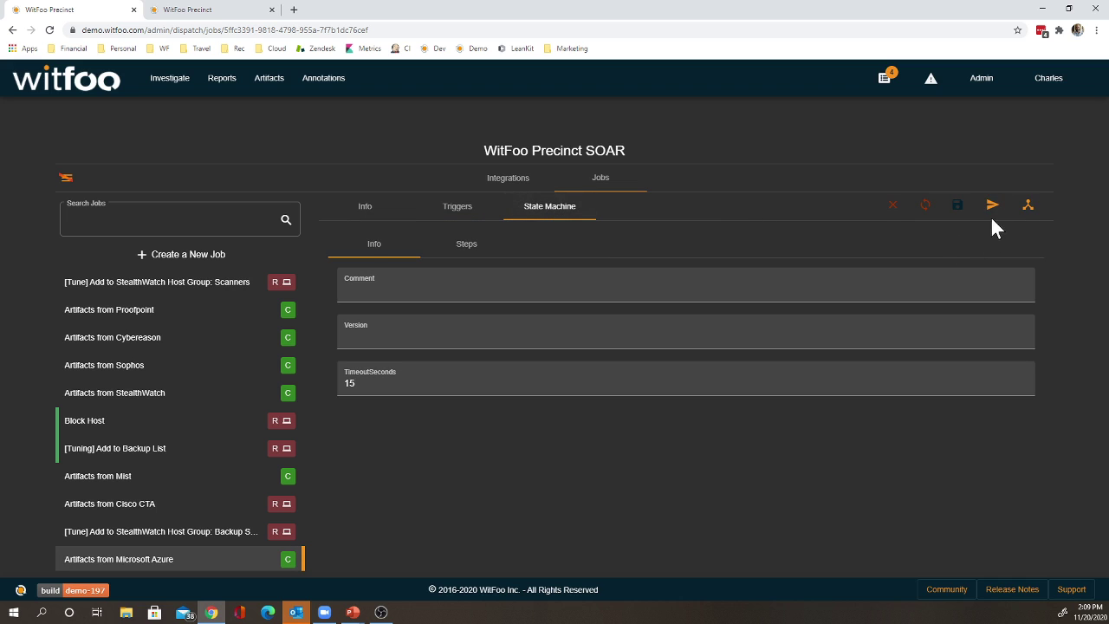
left_click(1027, 208)
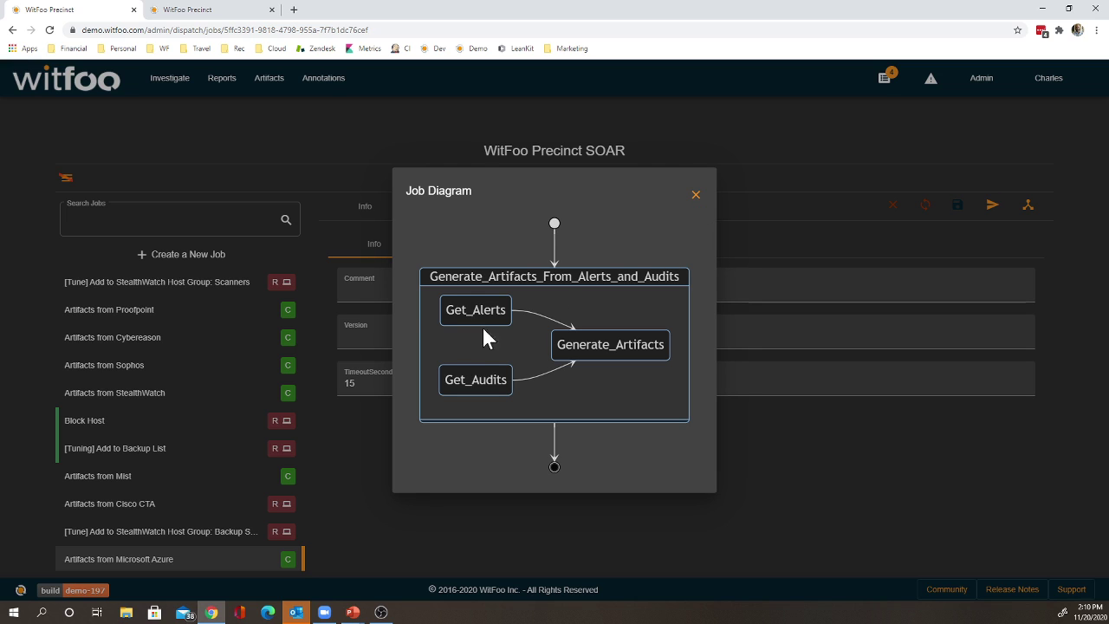
Set the Block Host job to Type RESPOND and Category HOST, and check its state machine.
left_click(696, 196)
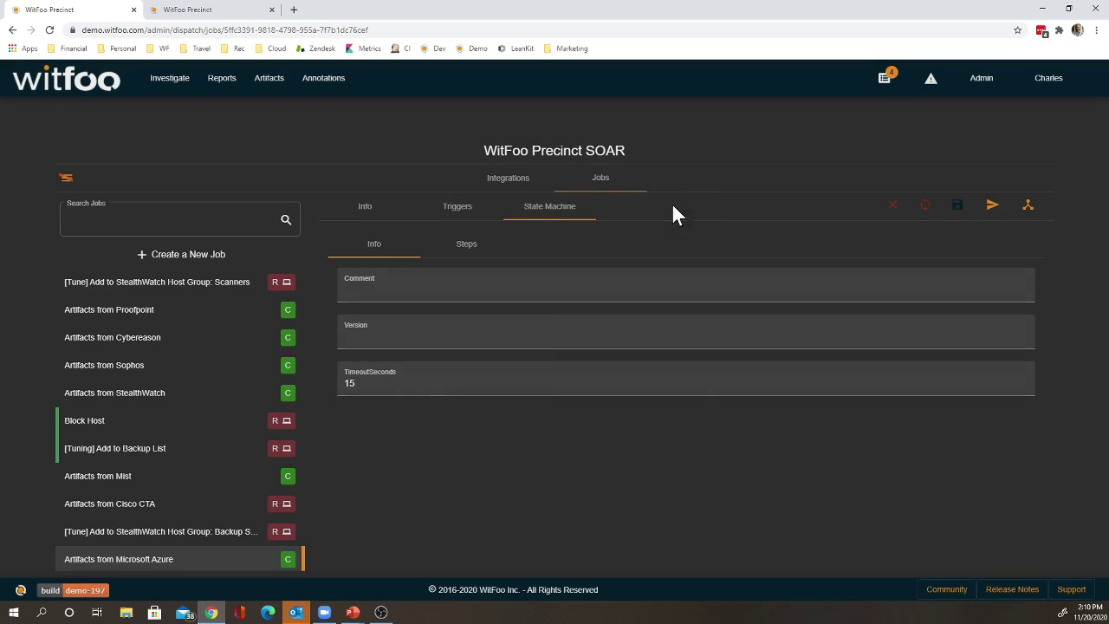
left_click(160, 428)
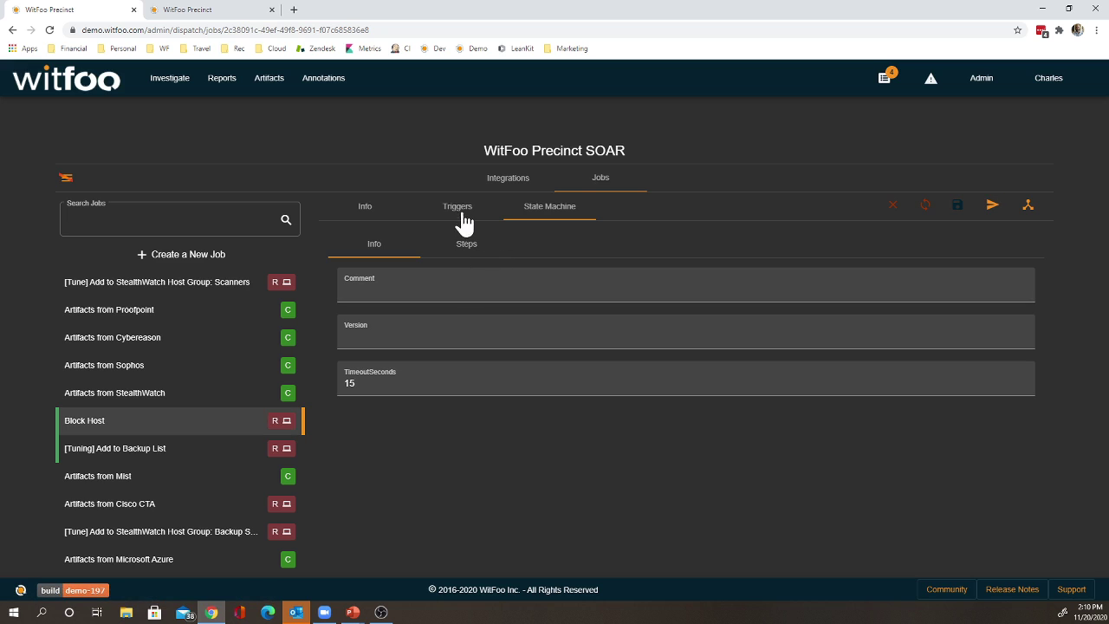
left_click(368, 219)
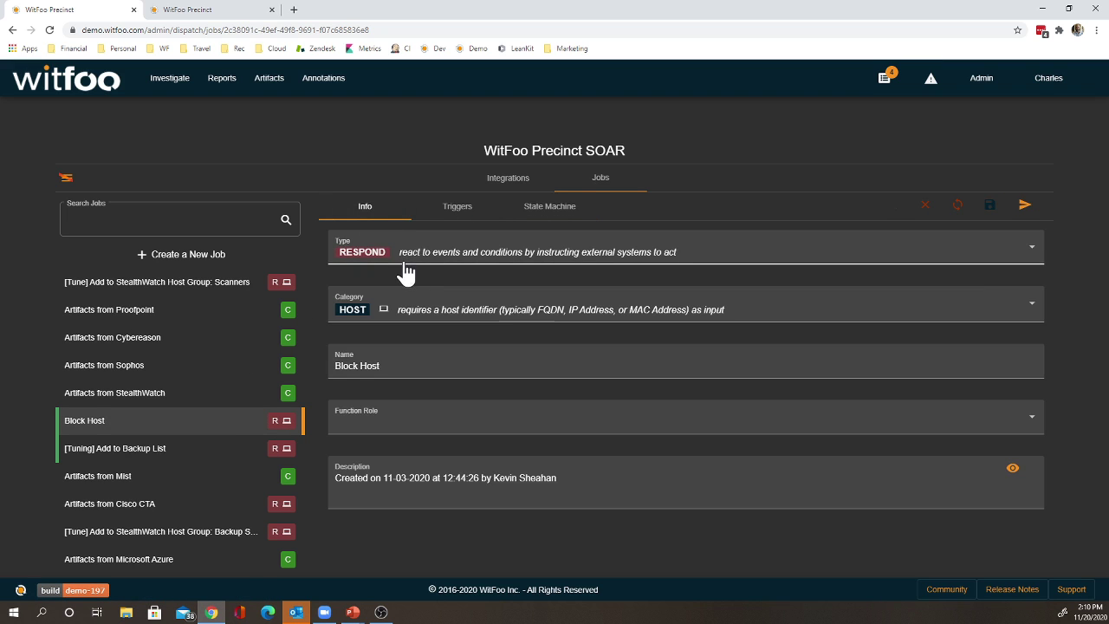
left_click(419, 258)
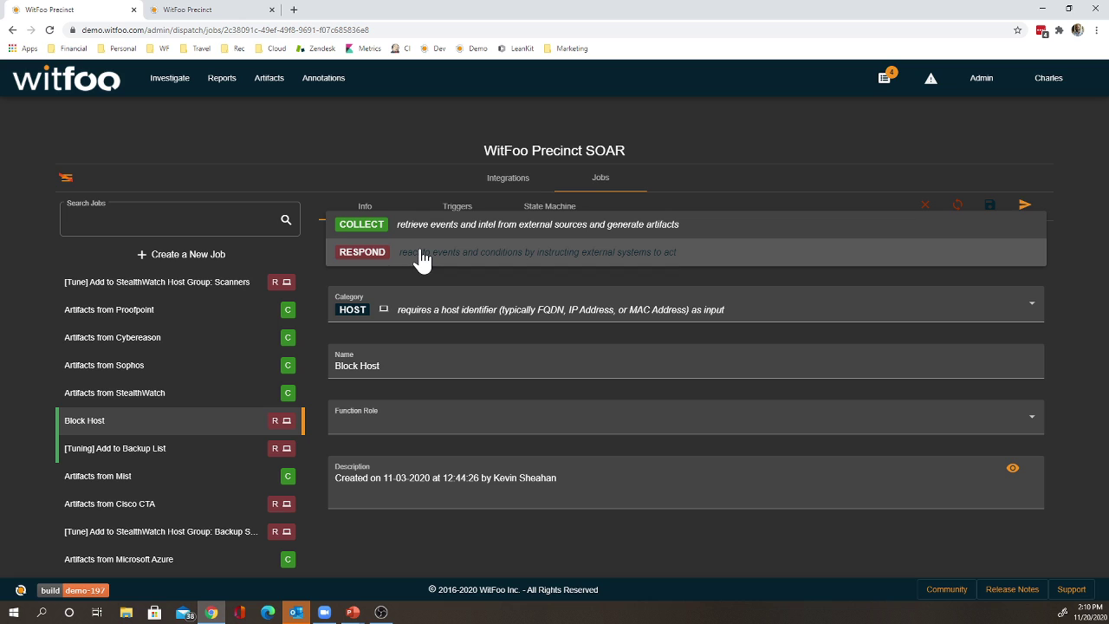
left_click(422, 256)
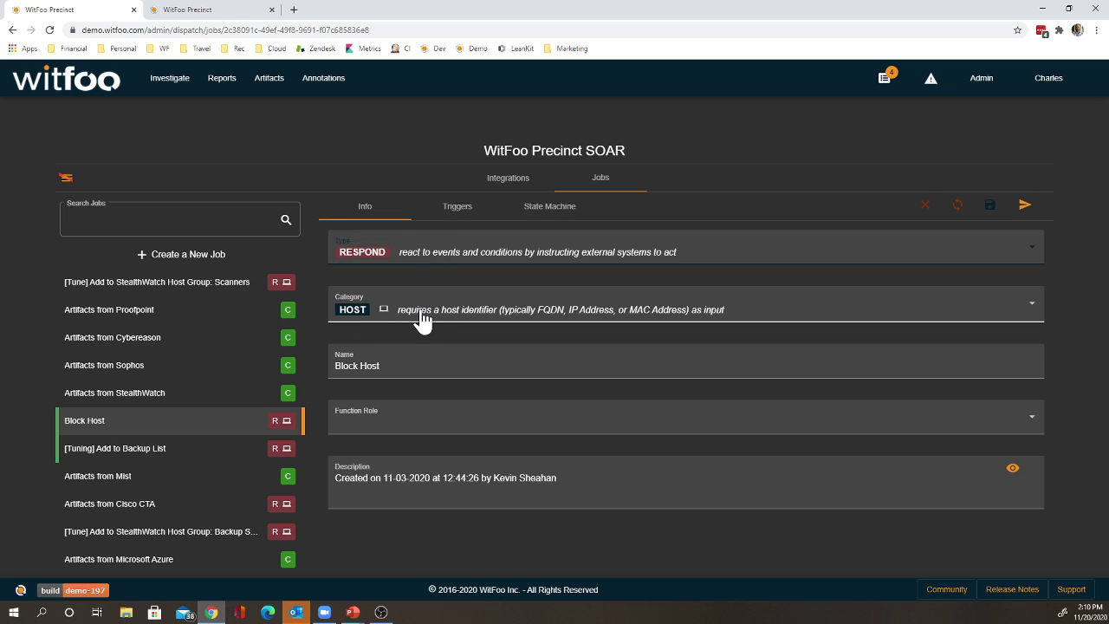
left_click(423, 318)
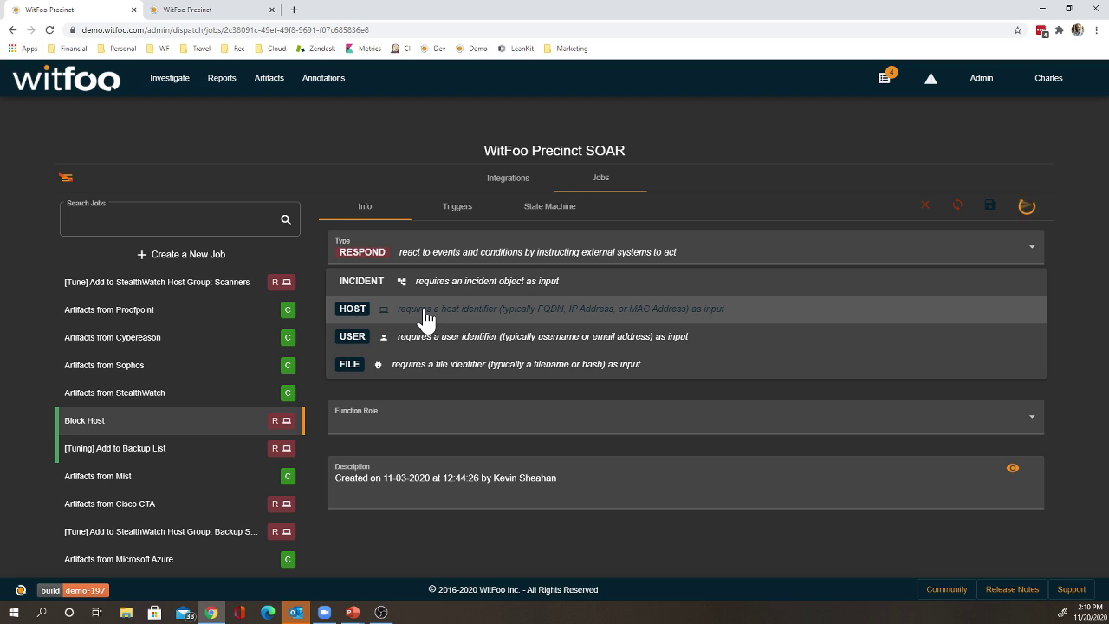
left_click(426, 320)
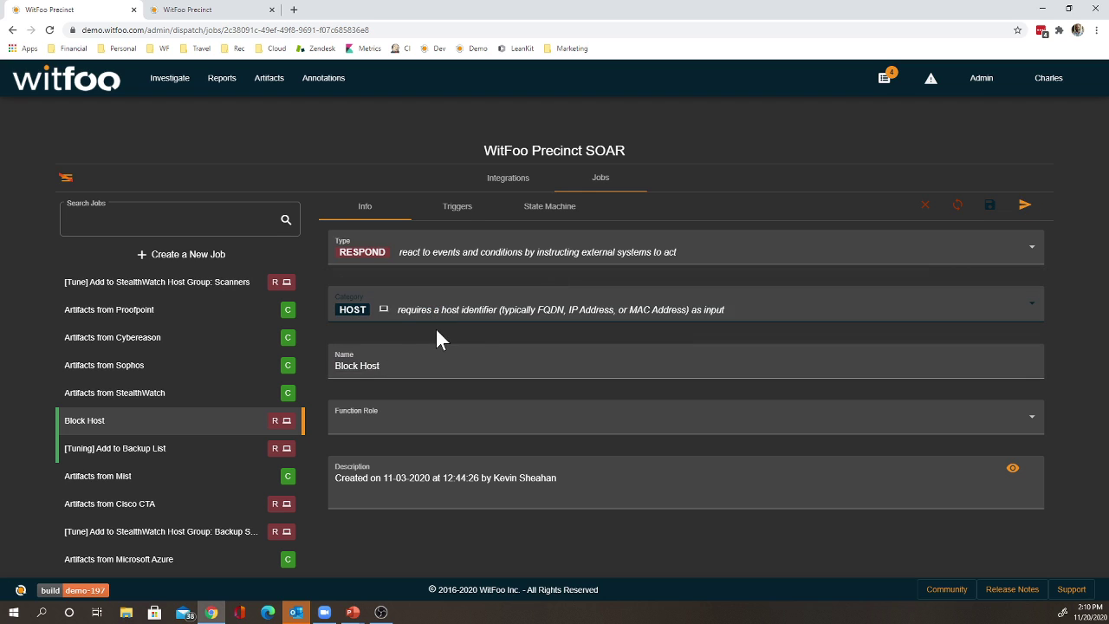
left_click(561, 223)
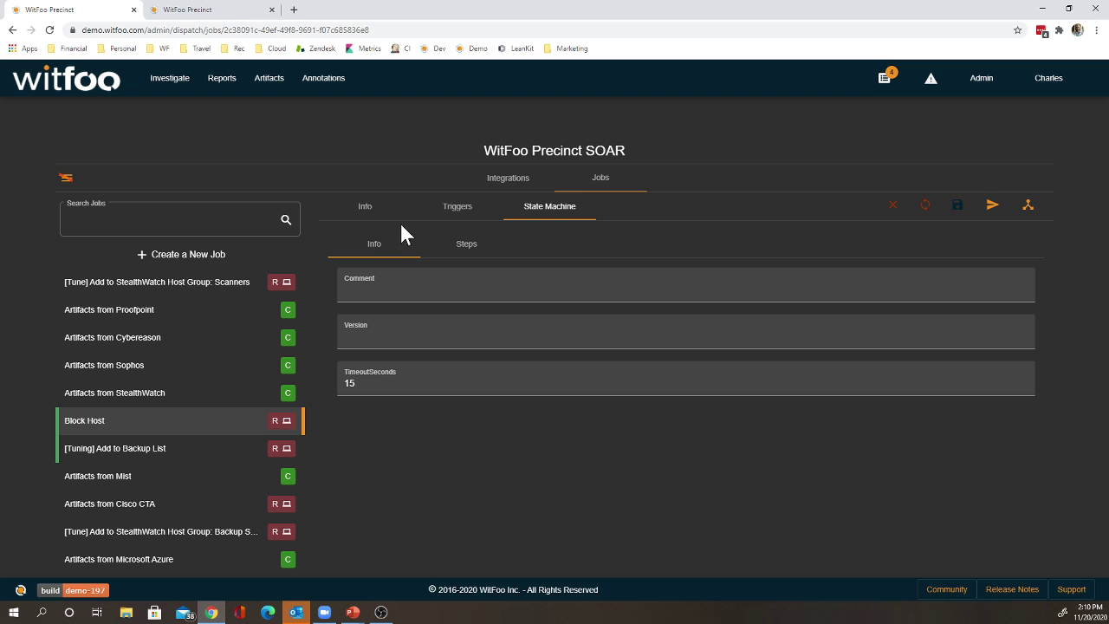
left_click(384, 216)
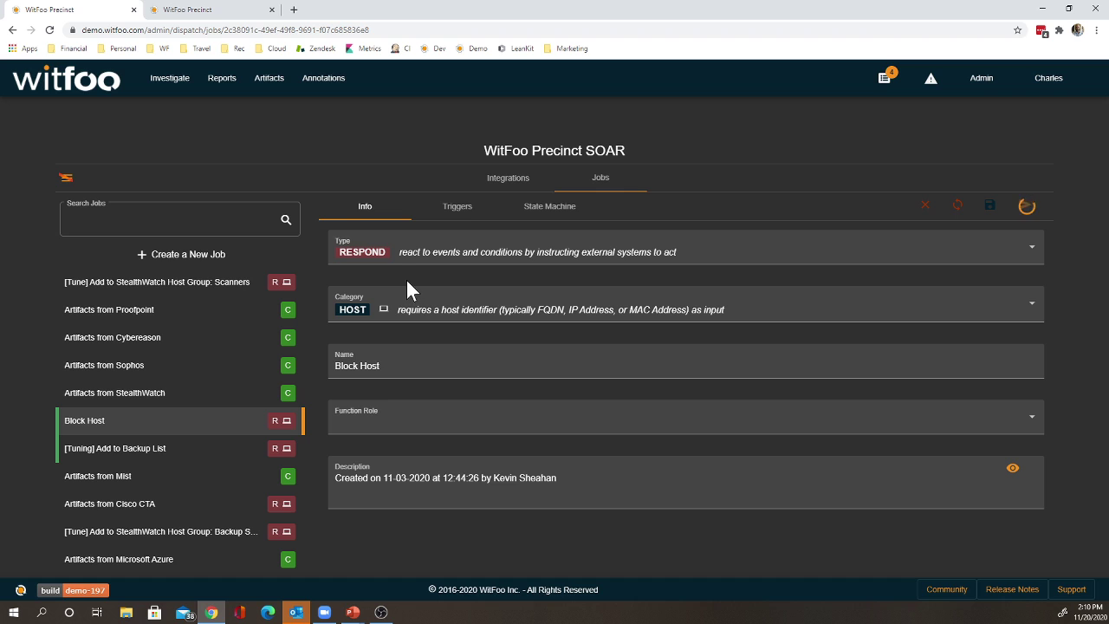
left_click(216, 425)
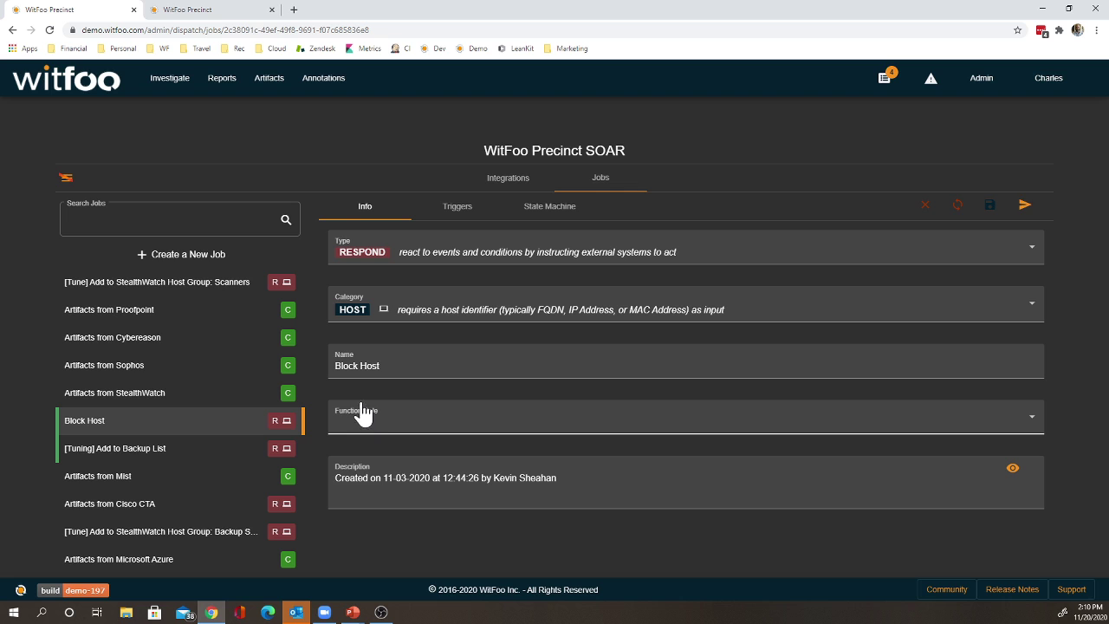
In Artifacts, load a completed search job's results and open the first record's details.
left_click(273, 88)
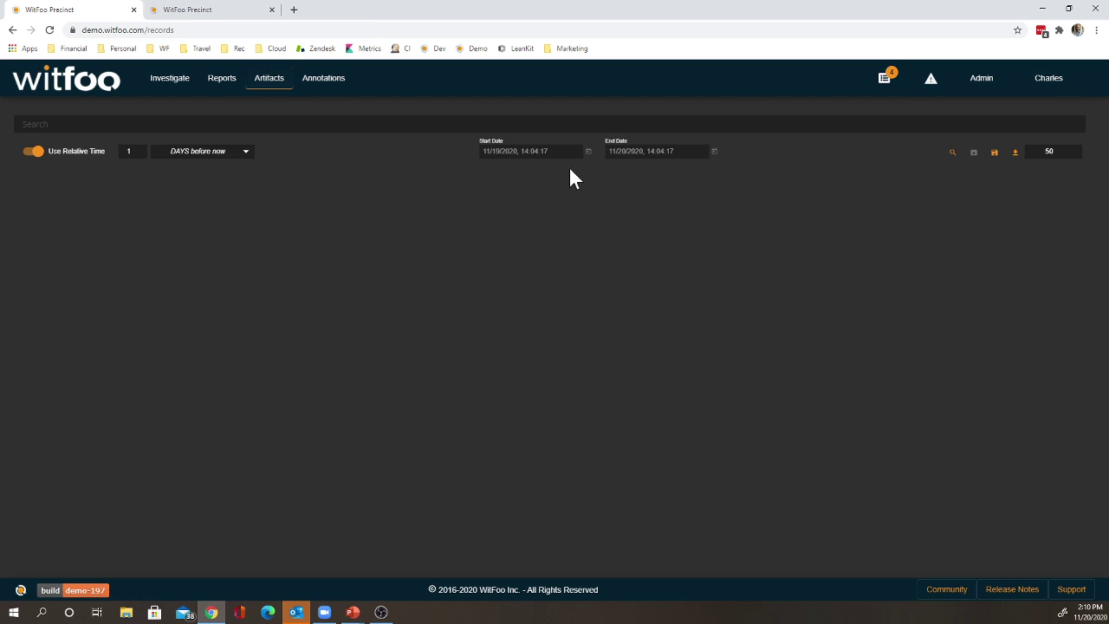
left_click(885, 80)
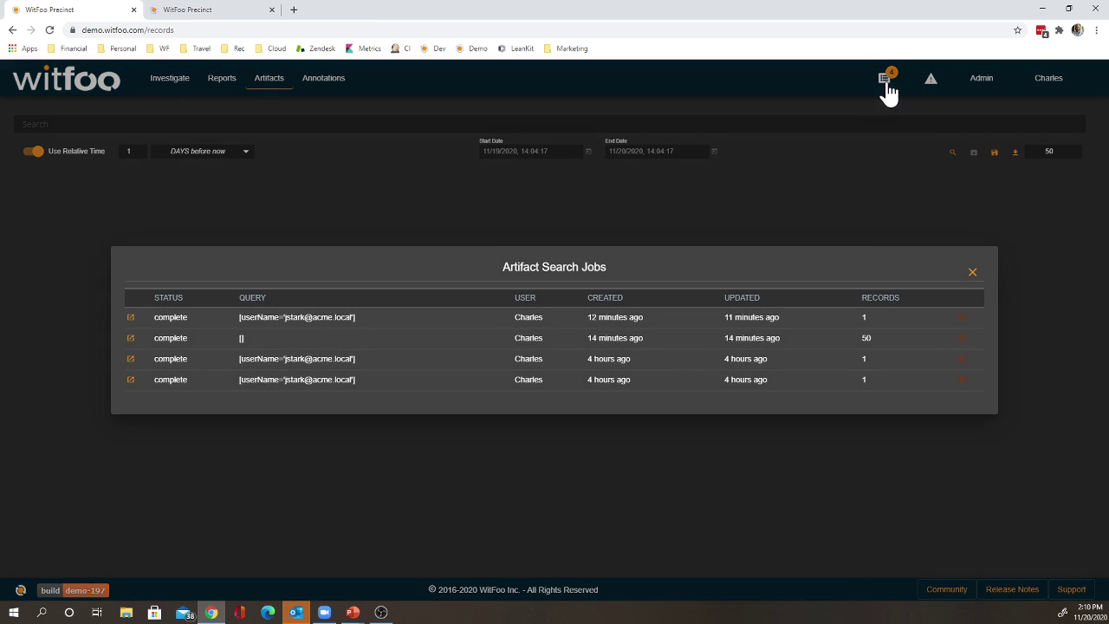
left_click(130, 338)
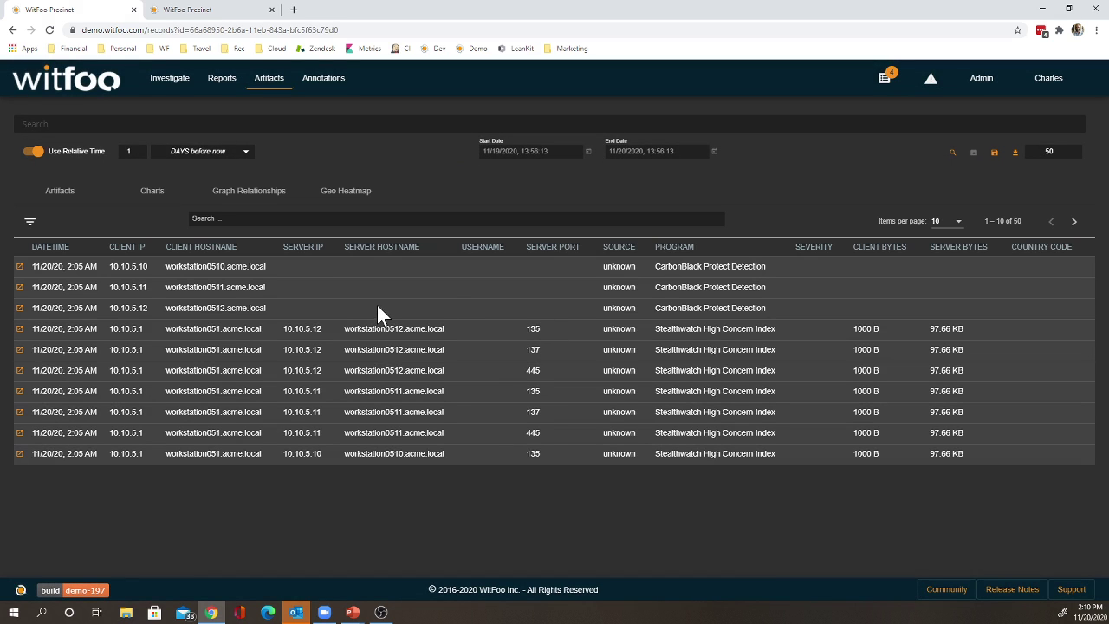
left_click(19, 268)
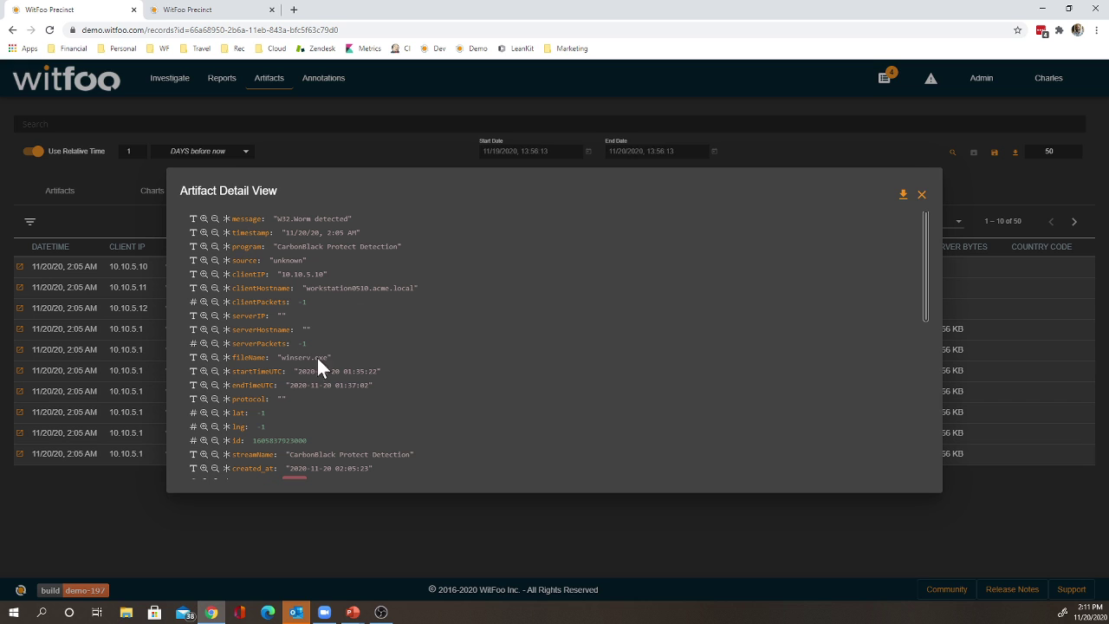
Expand the W32.Worm detected record's json object and scroll through its parsed fields.
scroll(318, 361, "down", 2)
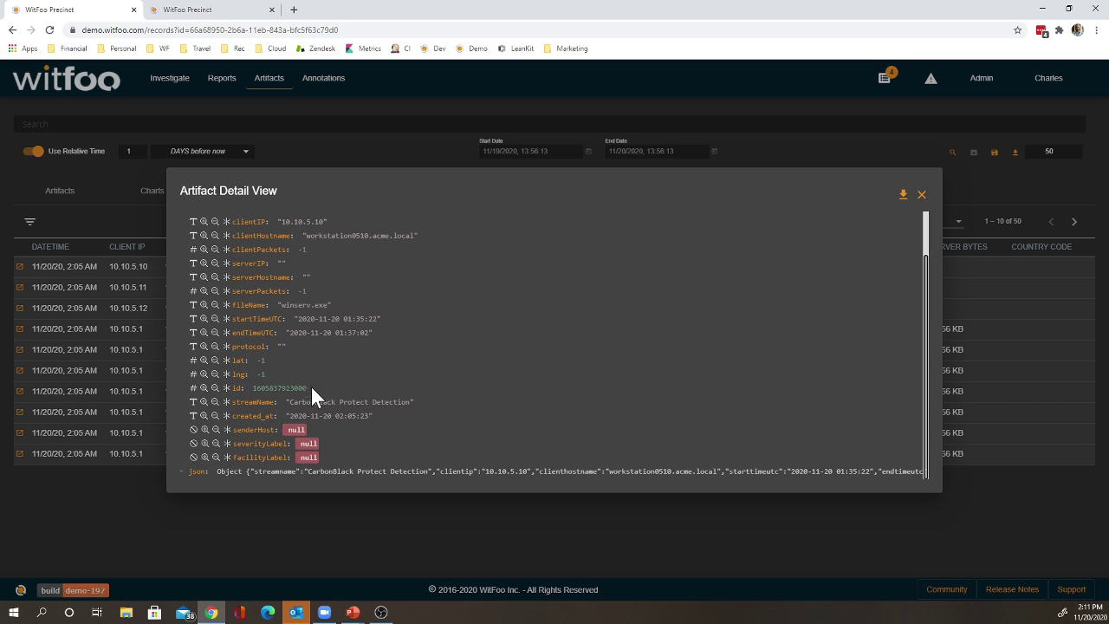
left_click(187, 475)
scroll(274, 420, "down", 3)
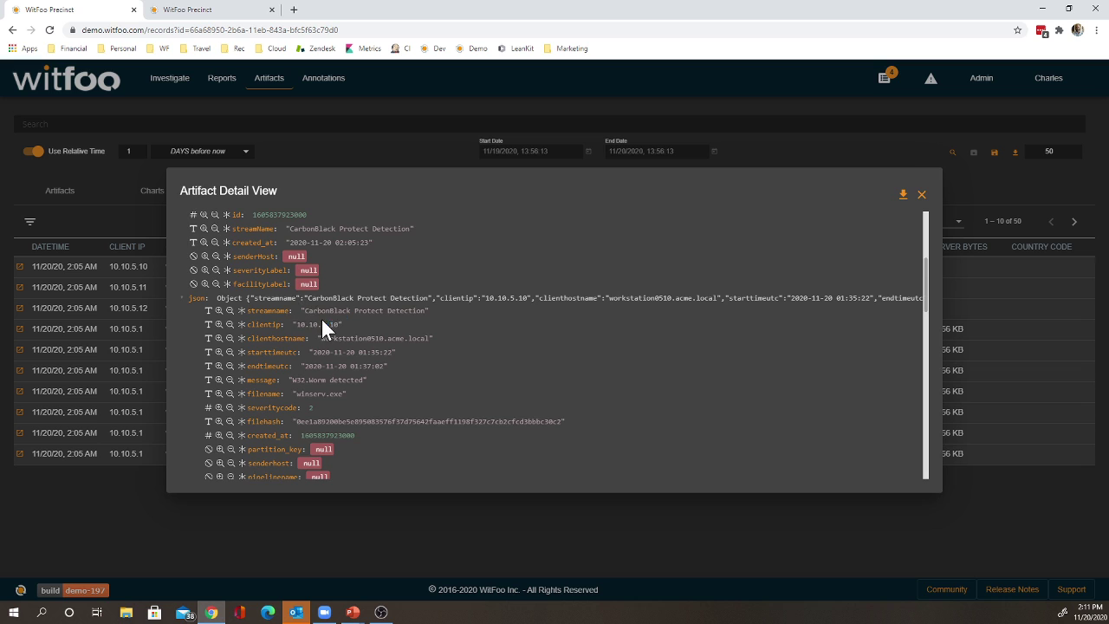
scroll(322, 329, "down", 1)
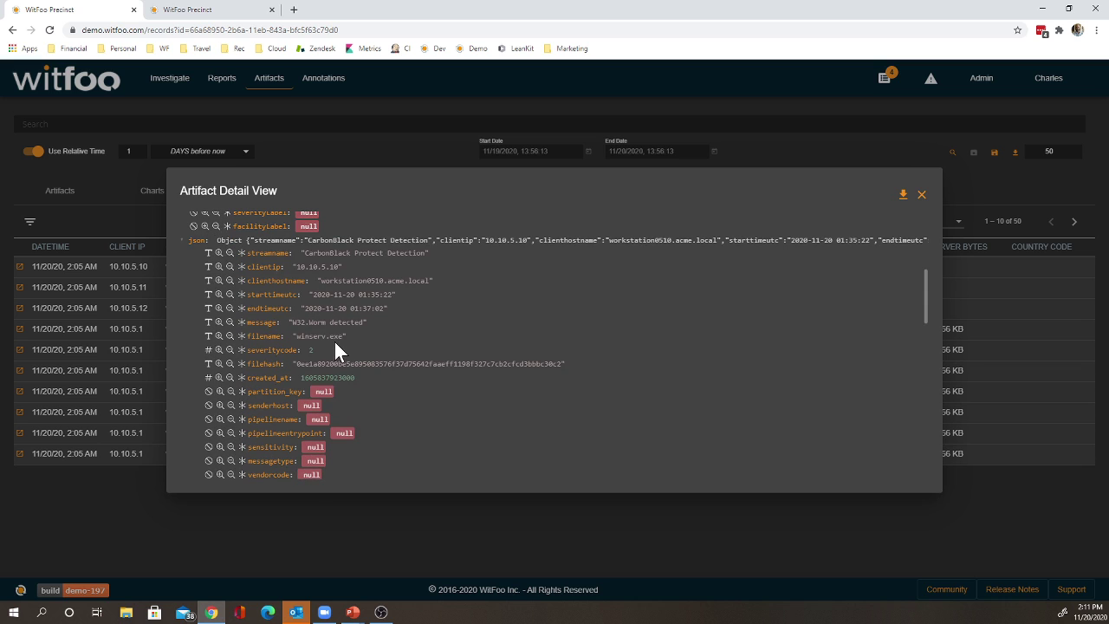
scroll(333, 339, "down", 3)
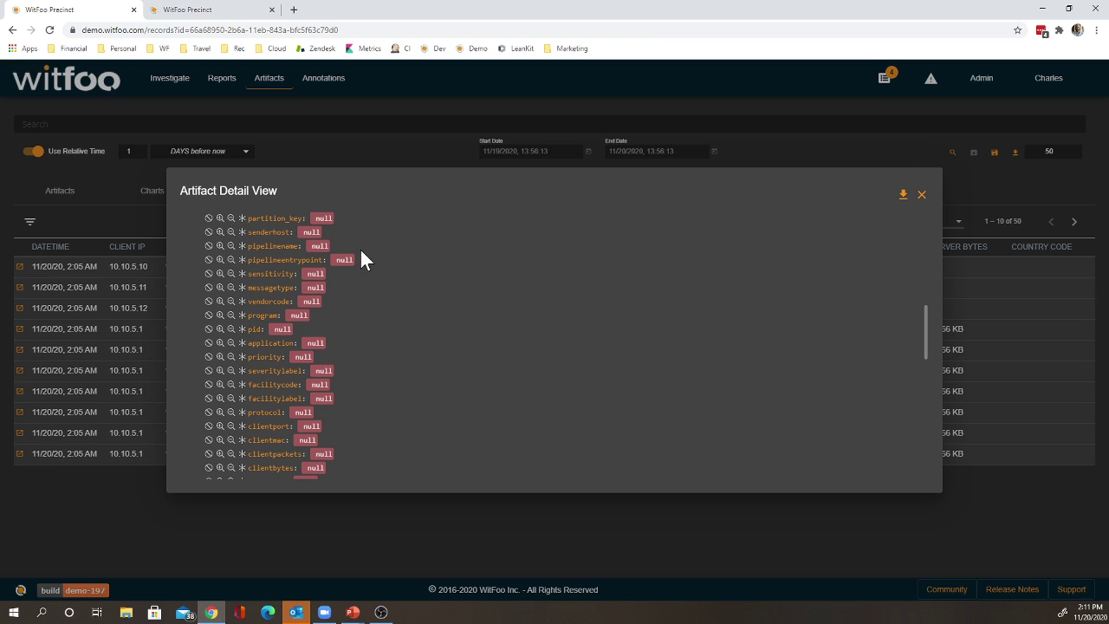
scroll(324, 256, "down", 10)
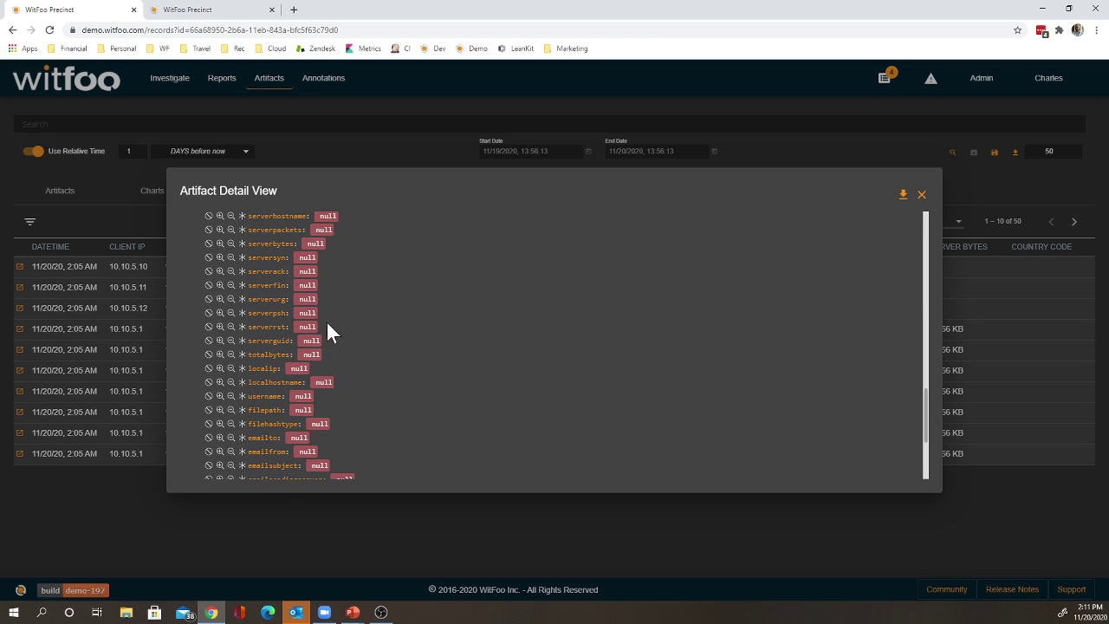
scroll(316, 360, "up", 10)
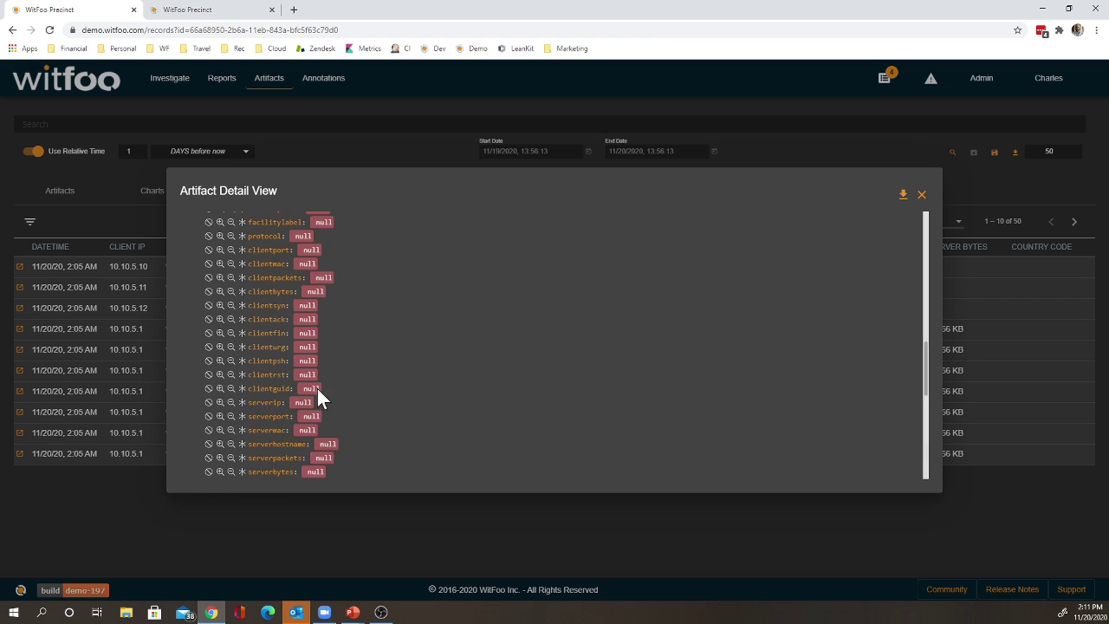
scroll(821, 299, "up", 3)
Show the artifacts filters and toggle client IP 10.10.5.10 off and back on.
left_click(922, 195)
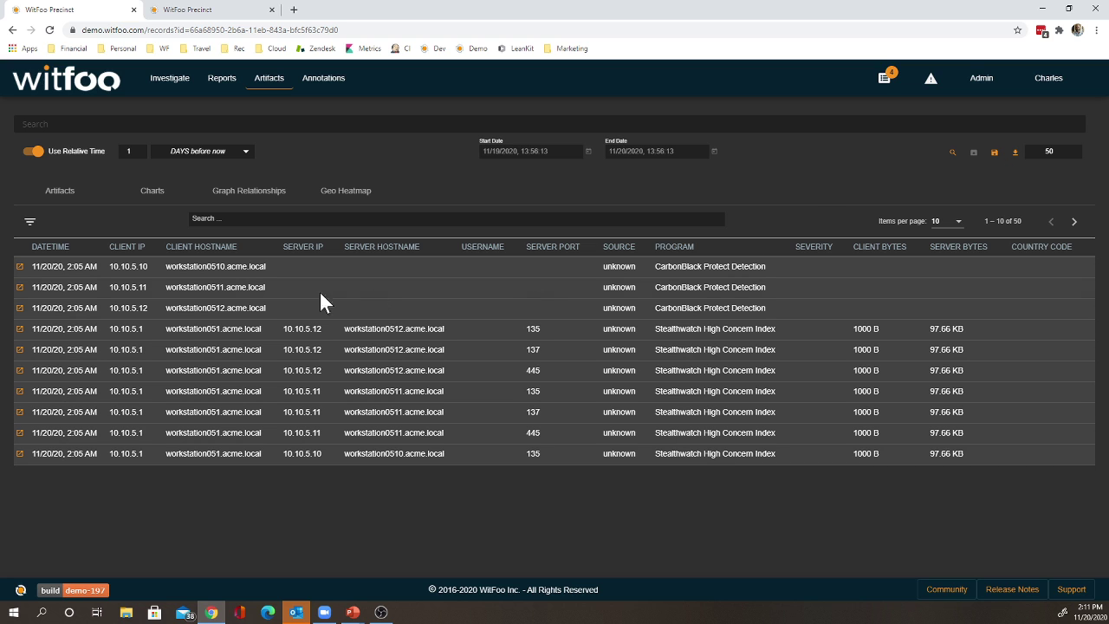
left_click(32, 227)
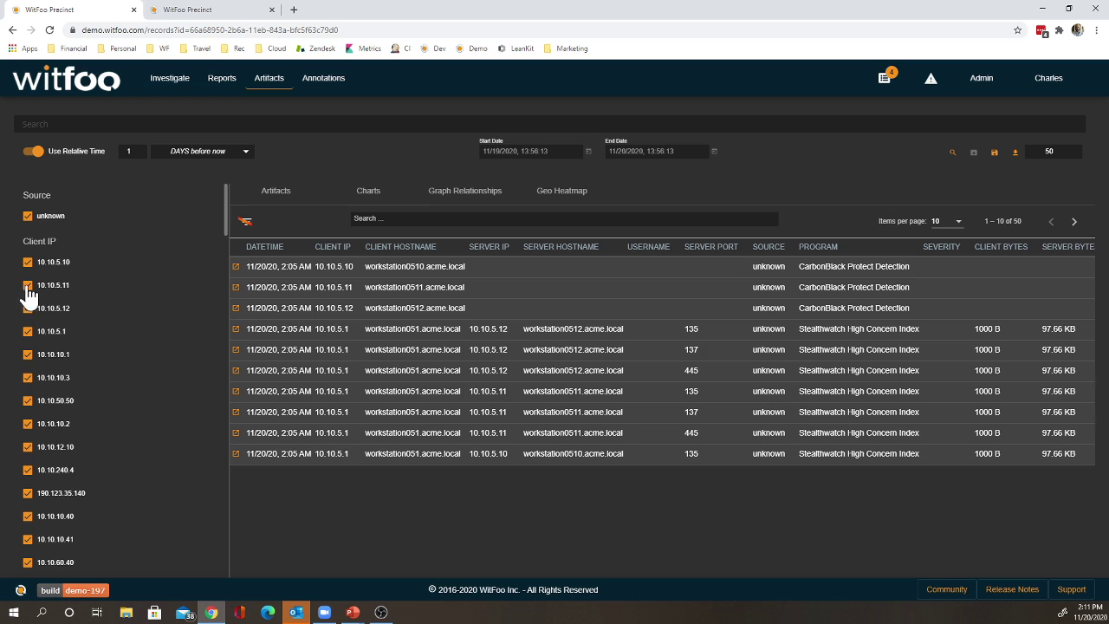
left_click(28, 264)
left_click(28, 263)
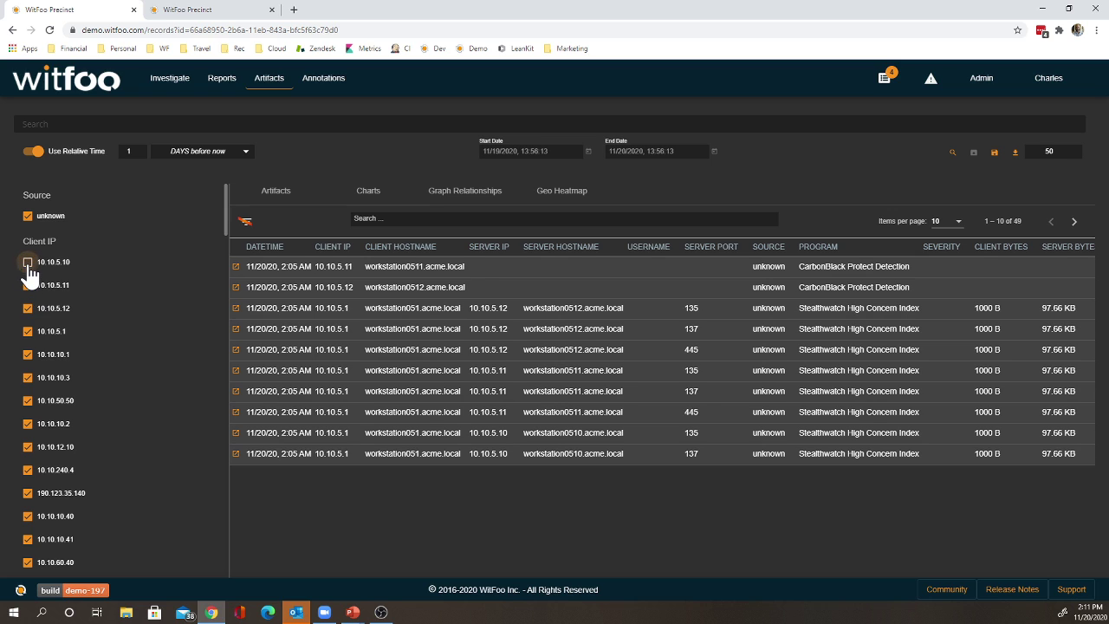
Search the records table for 'Carbon', then for a user name, and clear the search.
left_click(486, 219)
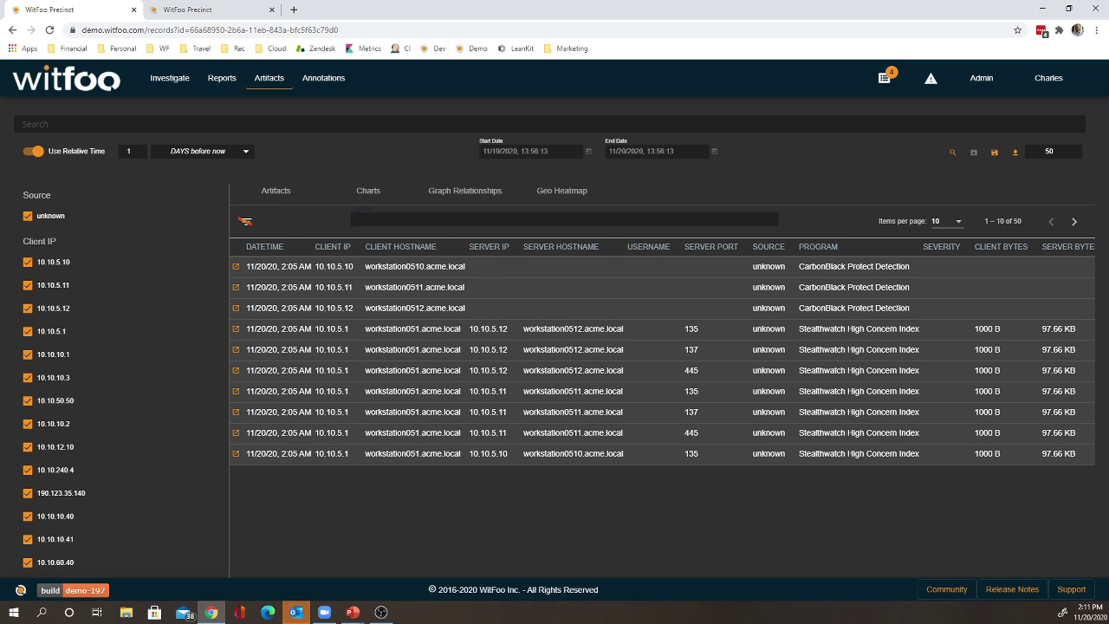
type("Carbon")
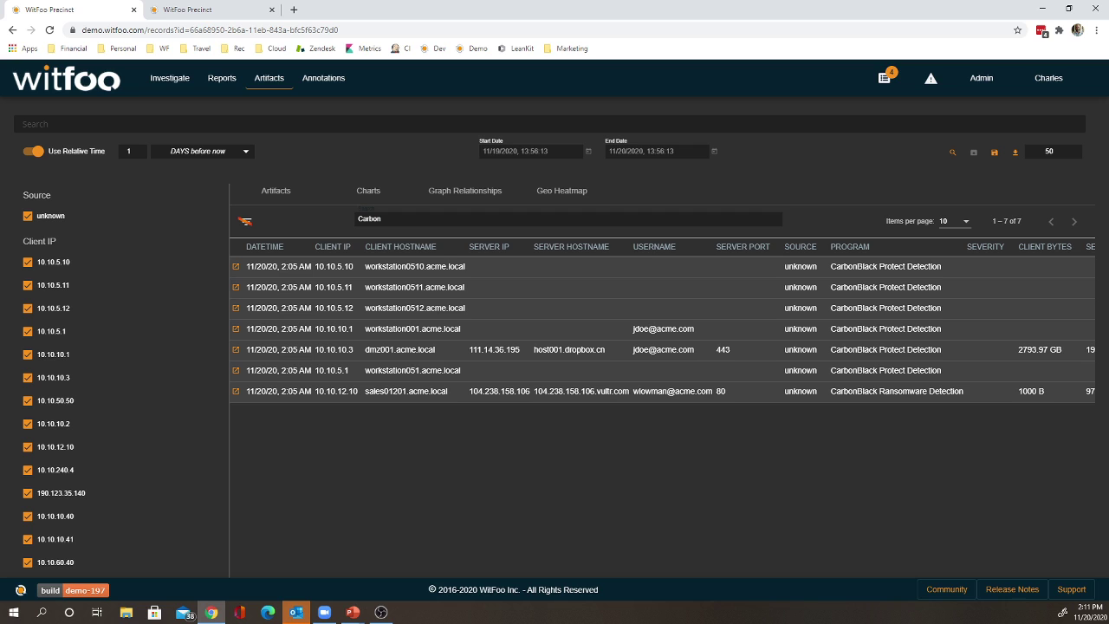
key("BackSpace")
key("BackSpace")
key("BackSpace")
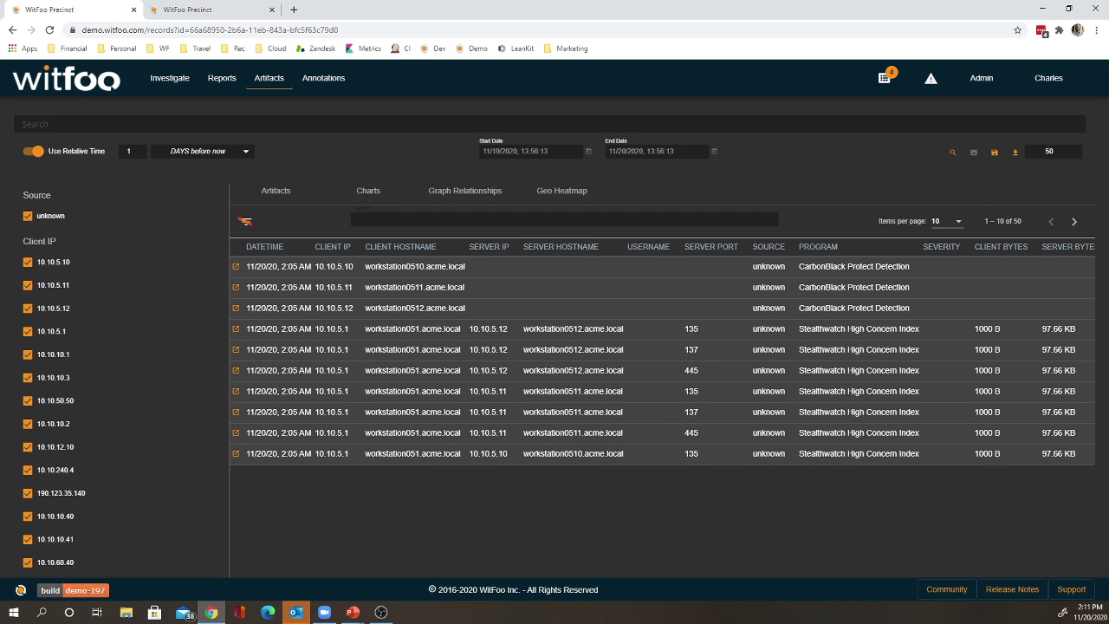
type("jdoe")
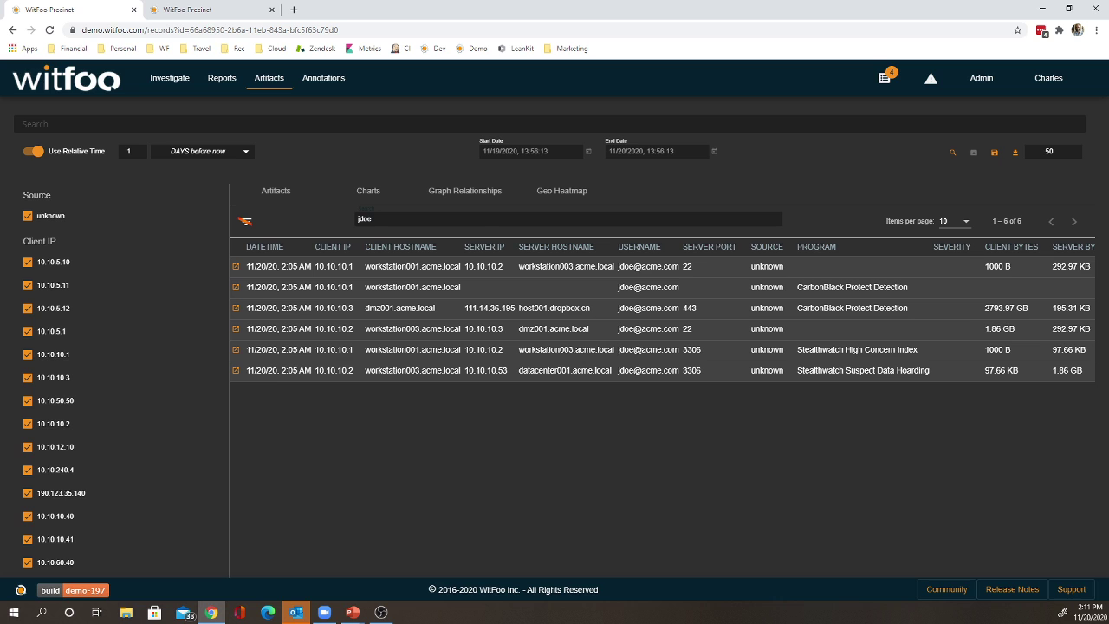
key("ctrl+a")
key("BackSpace")
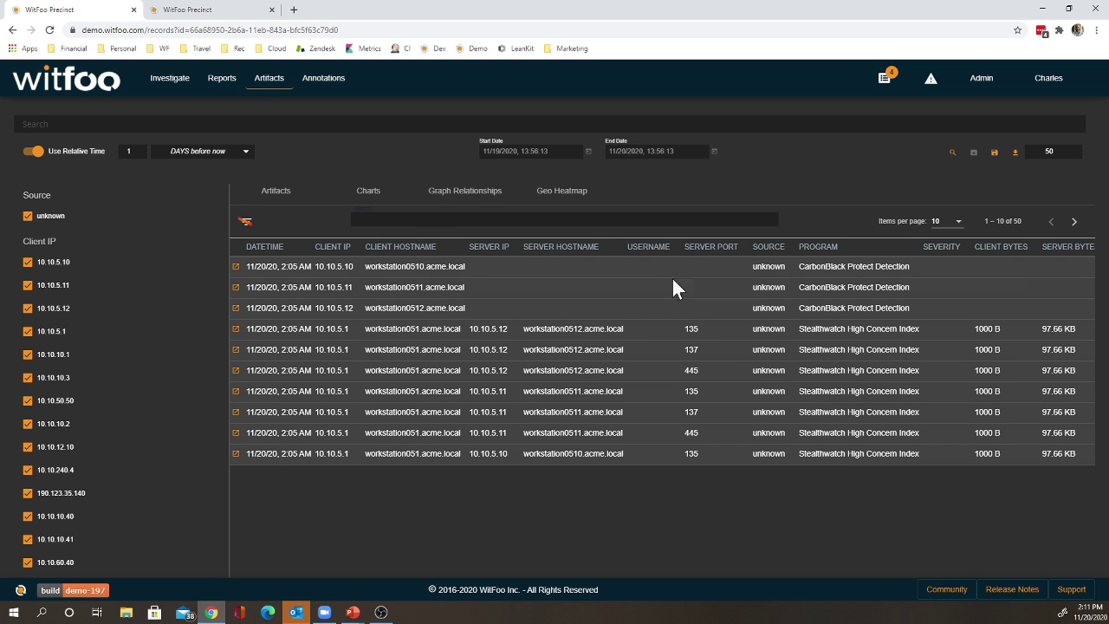
Switch to Charts and browse donut charts like ClientIP Record Count and Program Record Count.
left_click(379, 205)
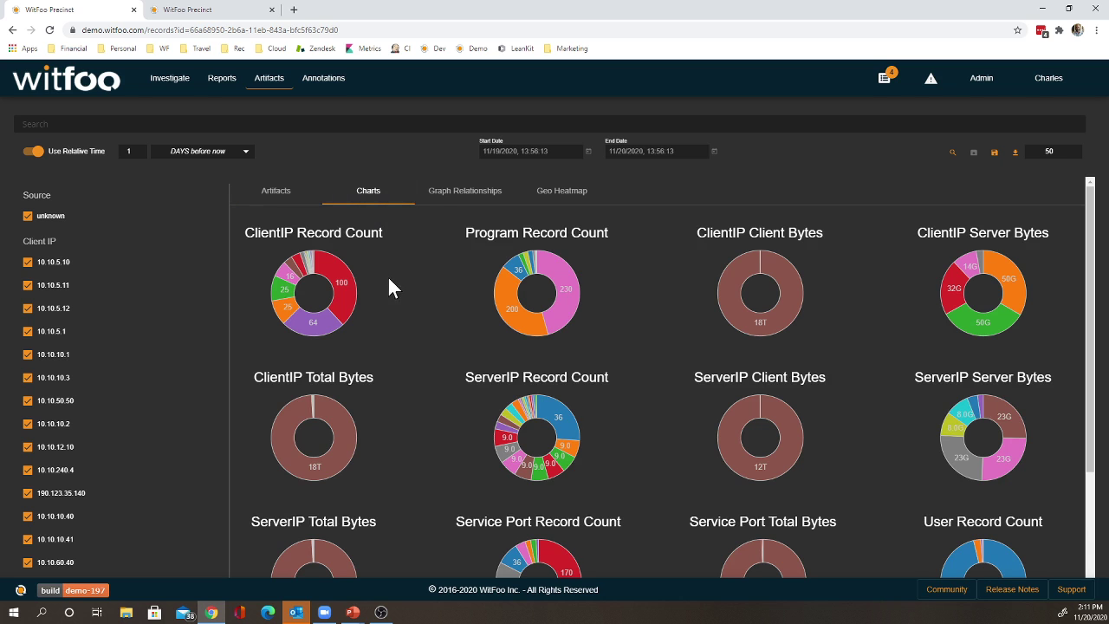
mouse_move(347, 313)
scroll(459, 351, "down", 2)
scroll(449, 364, "up", 1)
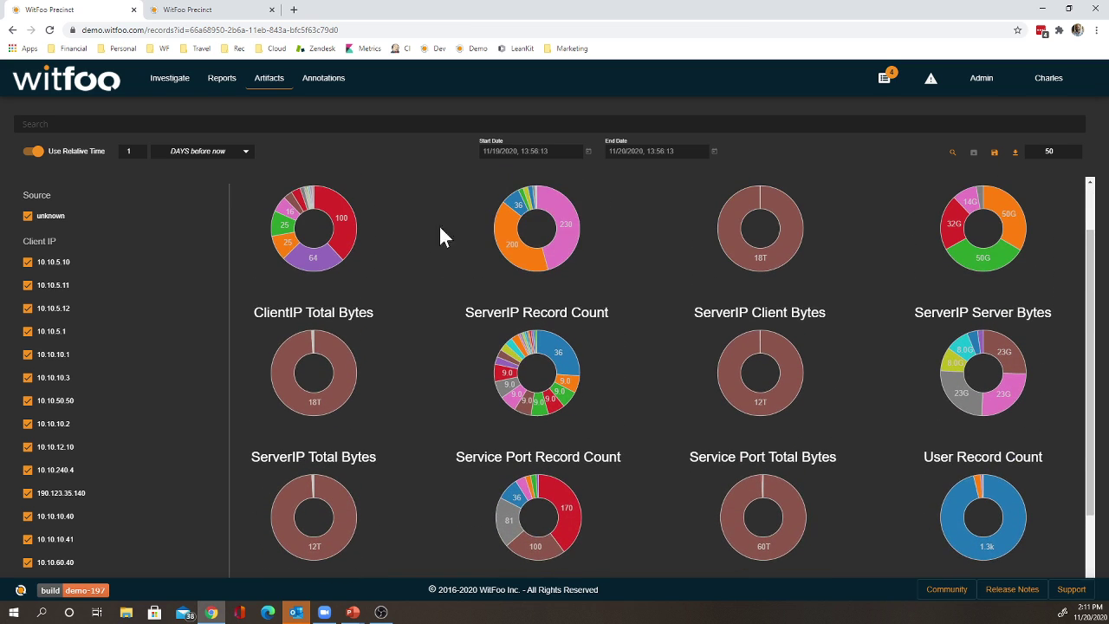
scroll(438, 224, "up", 1)
Show the Graph Relationships view in Cose layout, zooming and panning across its clusters.
left_click(478, 196)
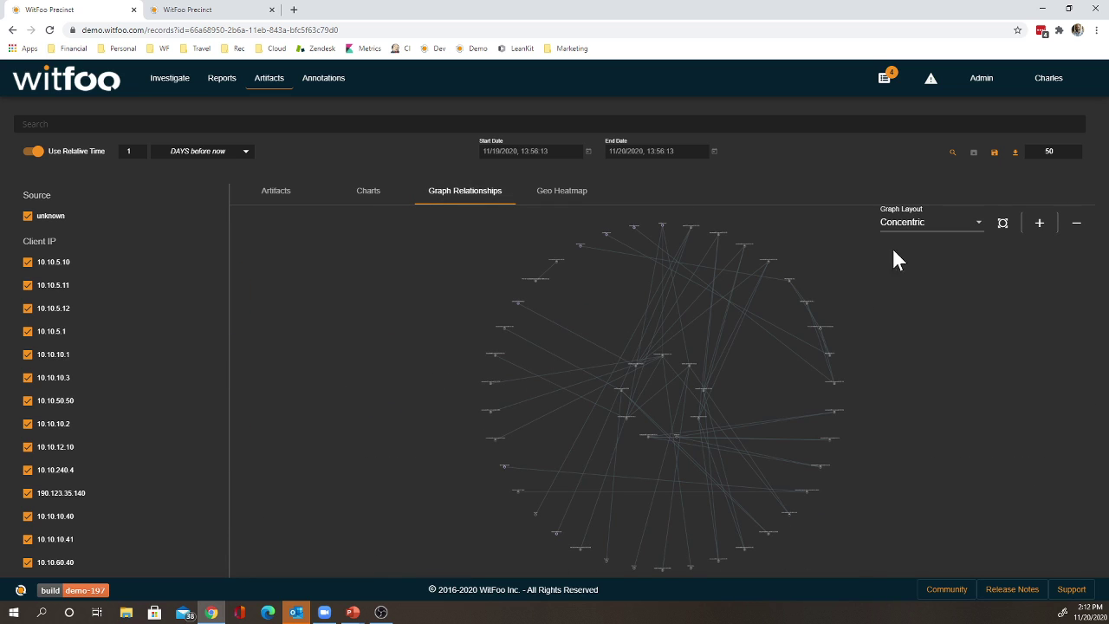
left_click(941, 228)
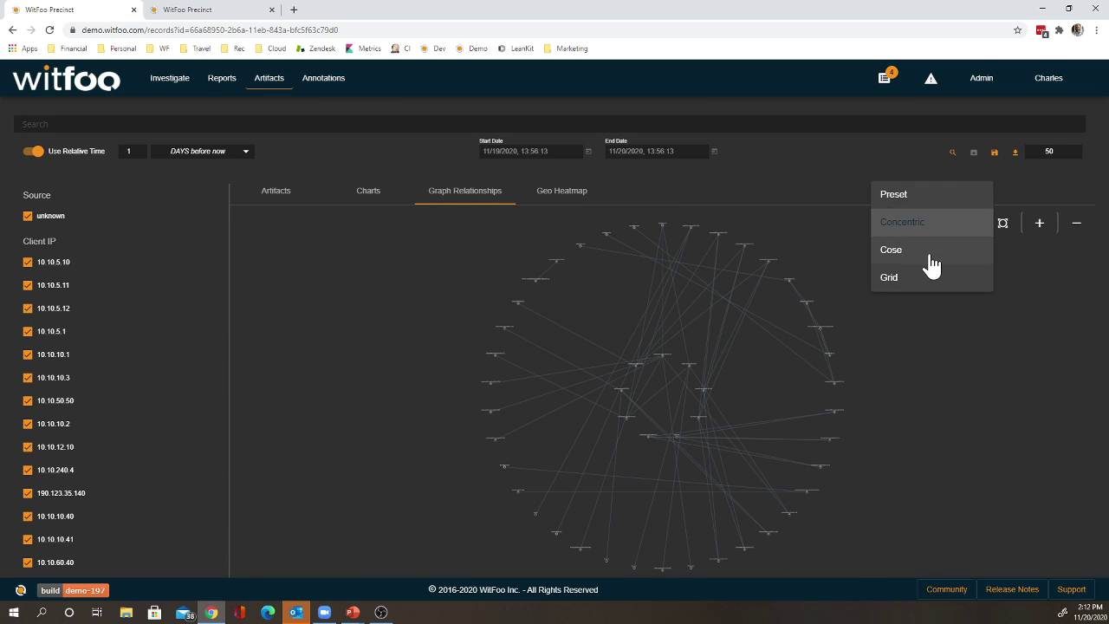
left_click(927, 254)
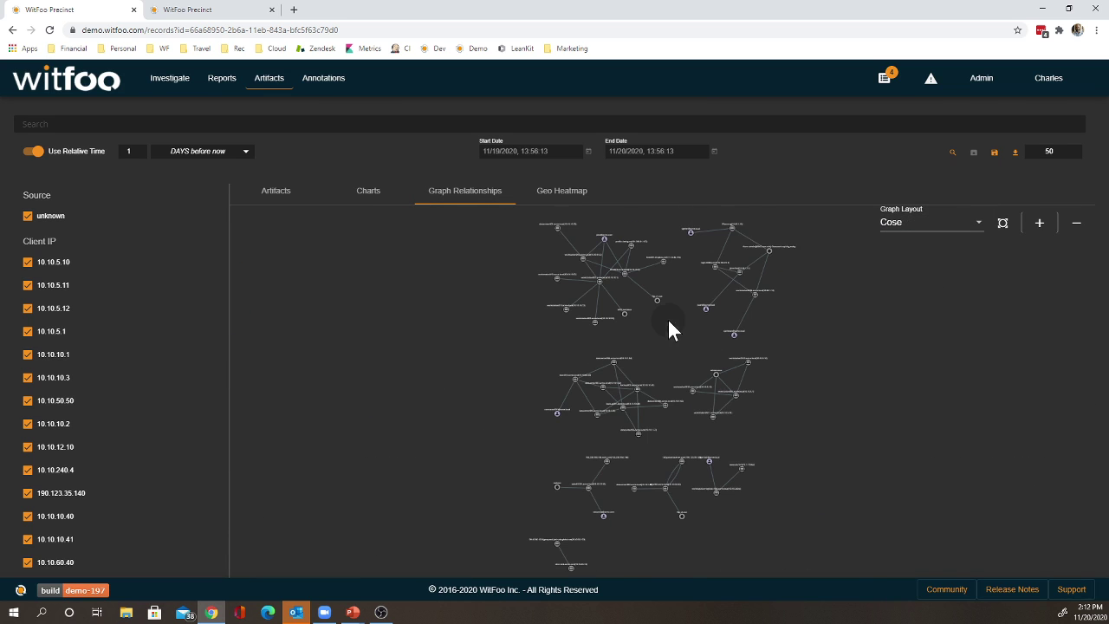
scroll(538, 363, "up", 5)
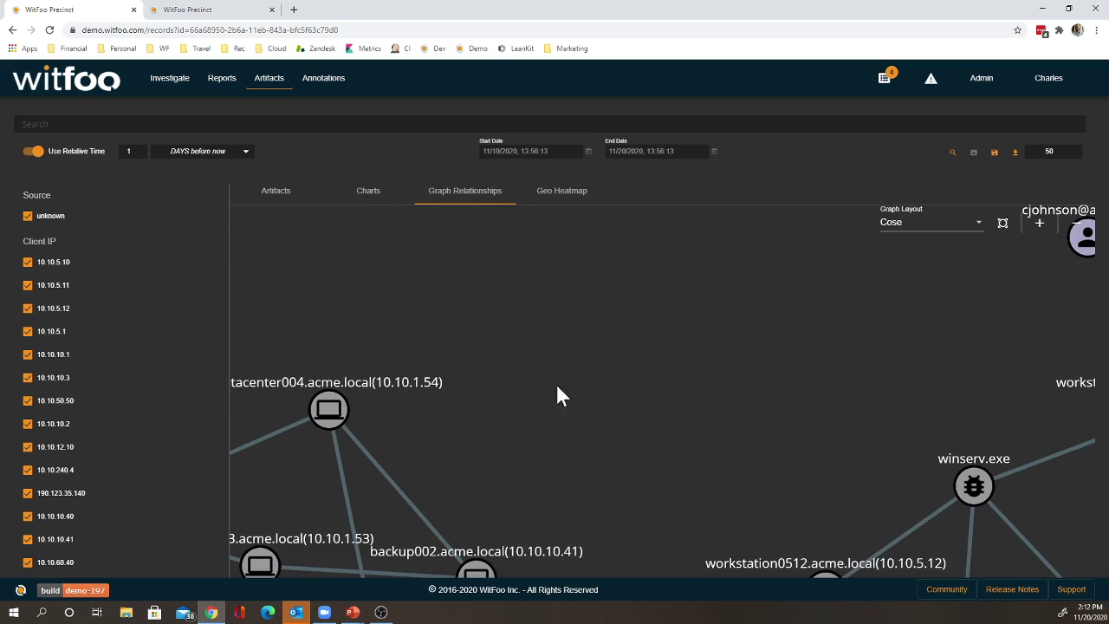
left_click_drag(557, 383, 674, 560)
left_click_drag(605, 241, 743, 546)
scroll(668, 449, "down", 6)
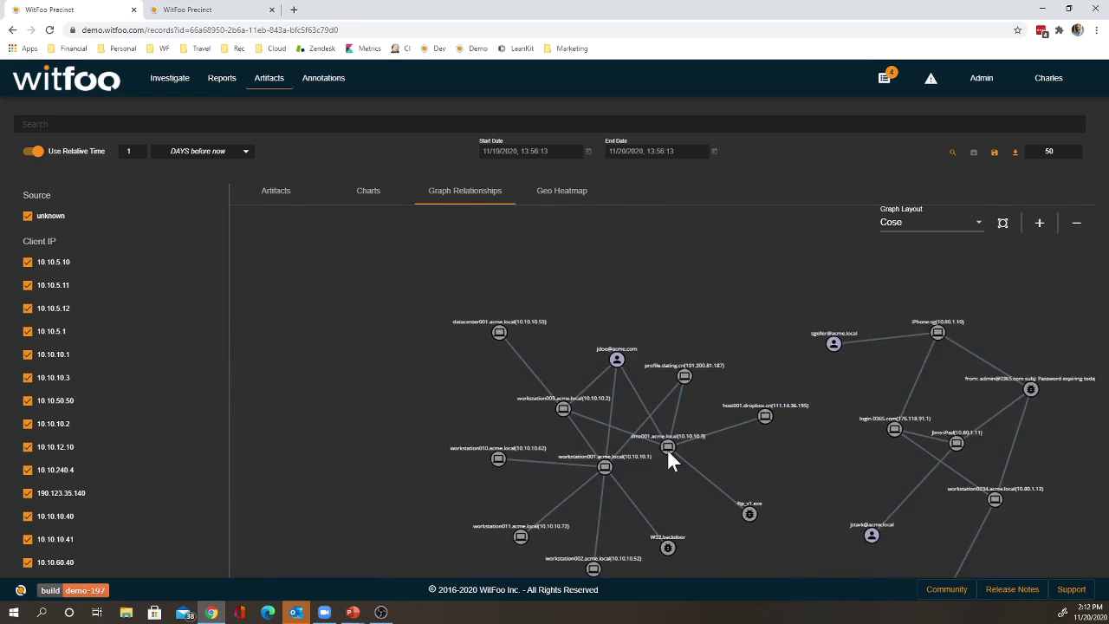
left_click_drag(751, 478, 513, 362)
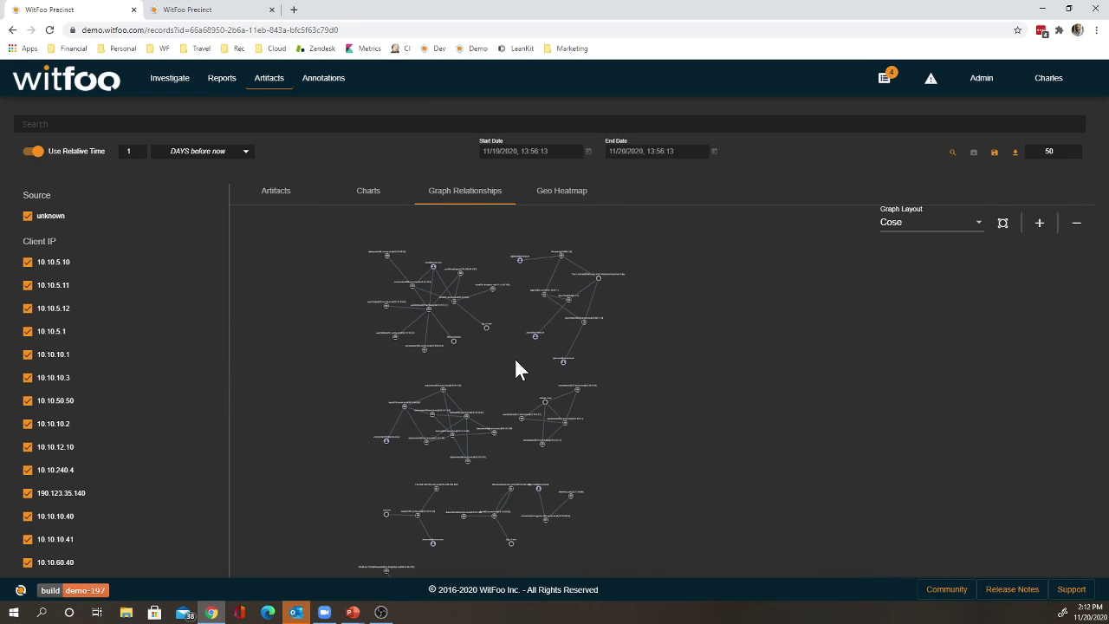
Display the Geo Heatmap at a world view and save the current search.
left_click(566, 194)
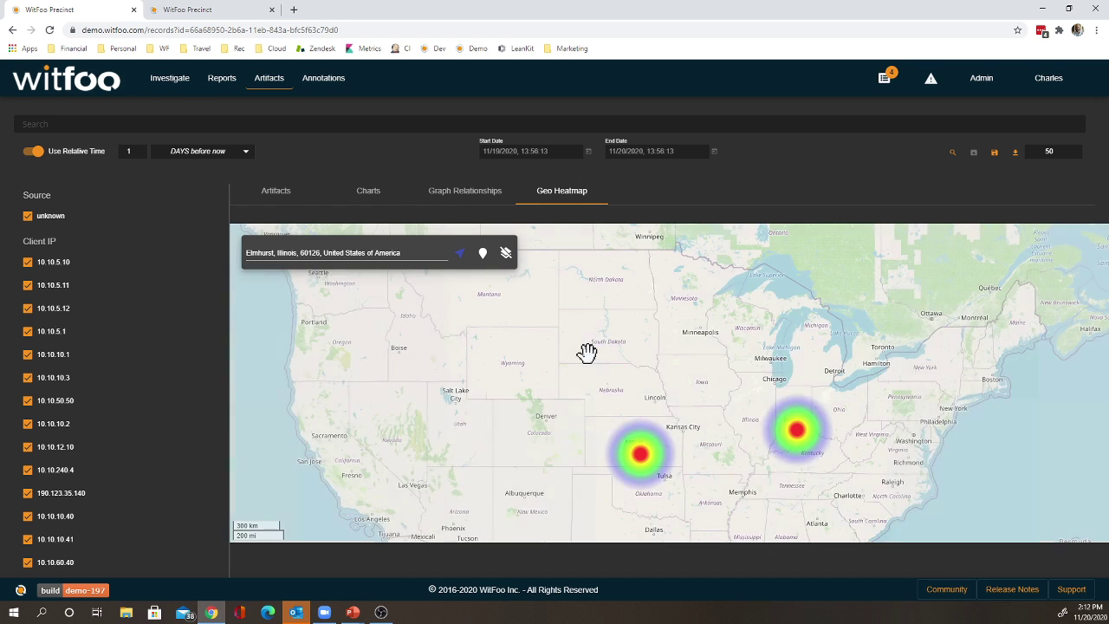
scroll(586, 351, "down", 1)
scroll(572, 355, "down", 1)
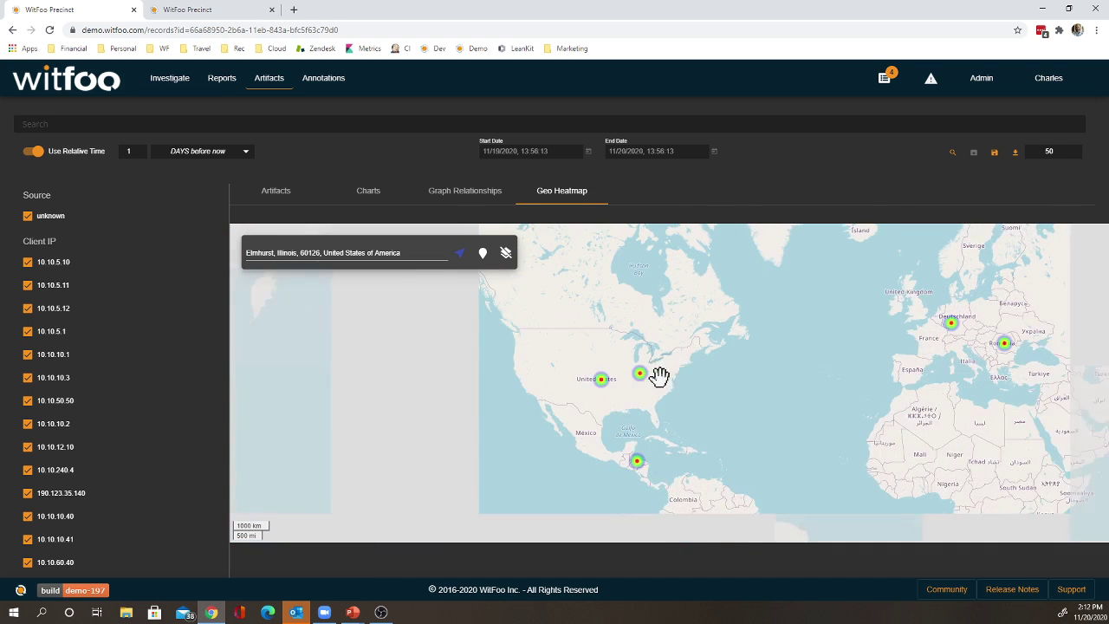
left_click_drag(668, 378, 551, 375)
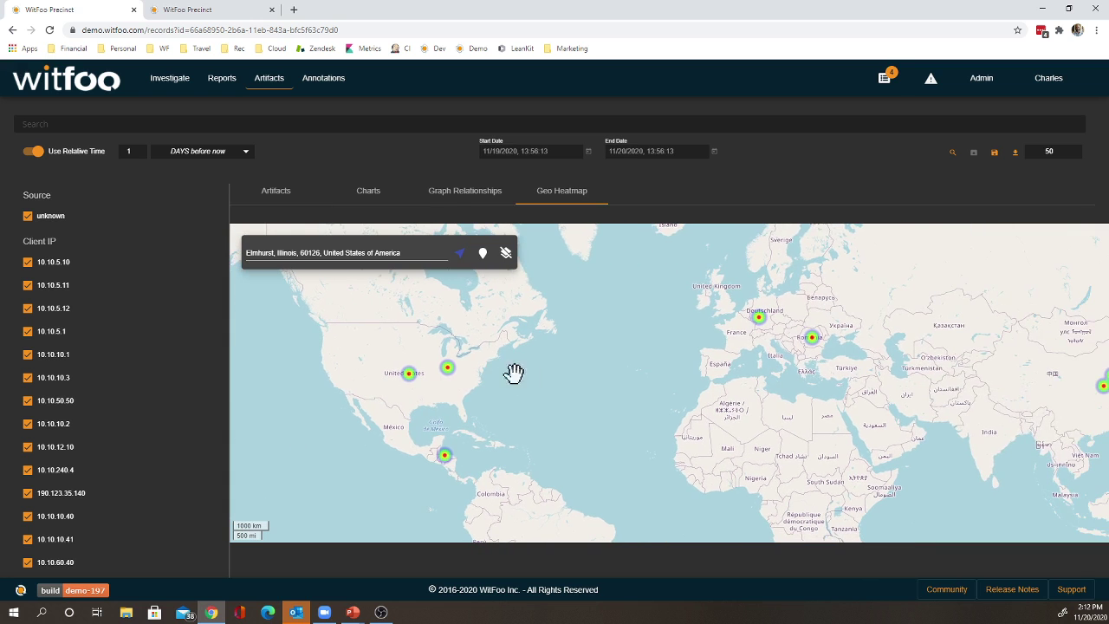
scroll(615, 391, "down", 1)
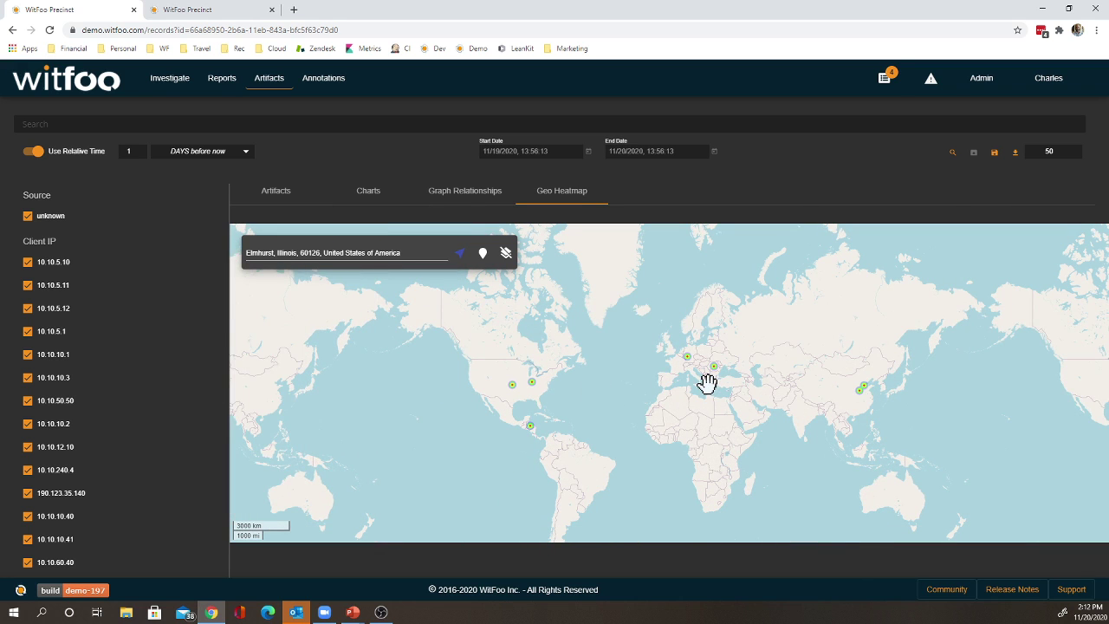
left_click(994, 155)
Start a field-name search, trying several fields before settling on userName.
left_click(23, 124)
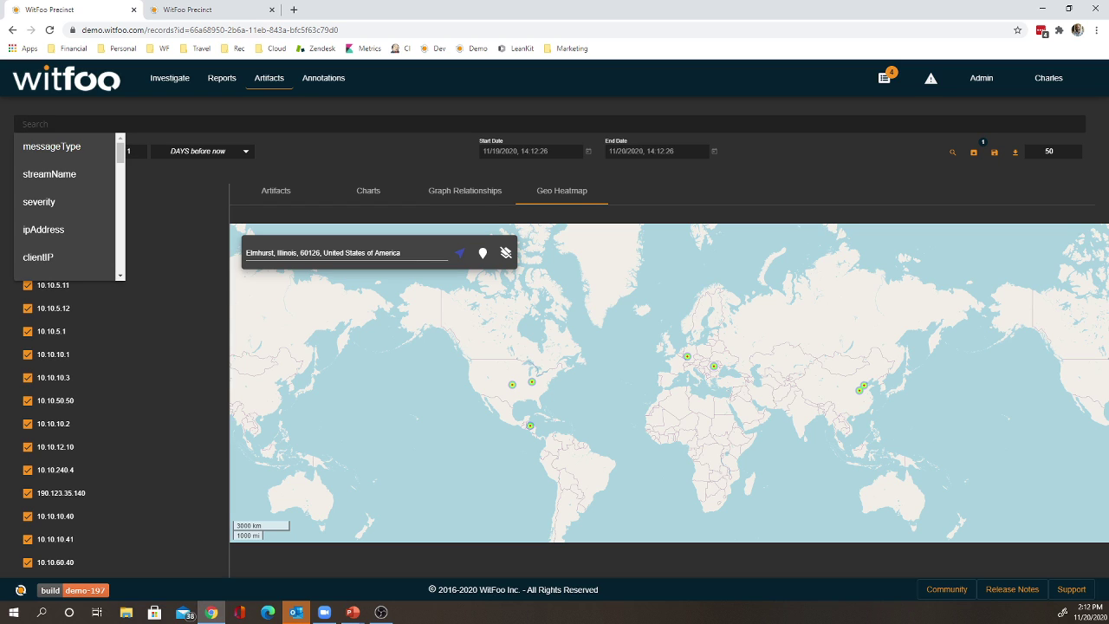
type("us")
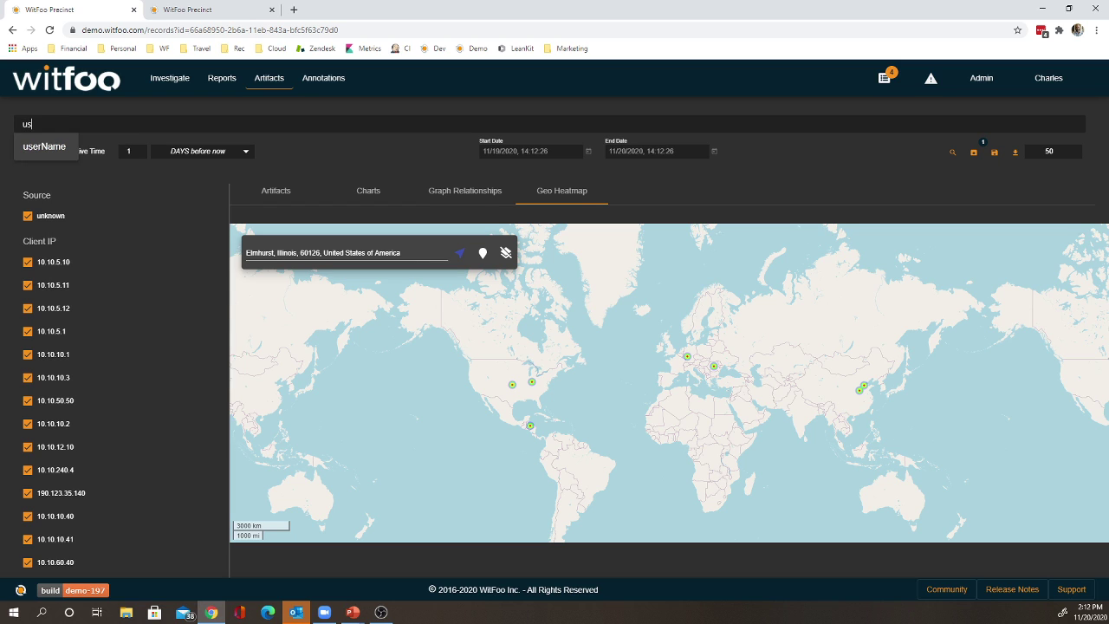
key("BackSpace")
key("BackSpace")
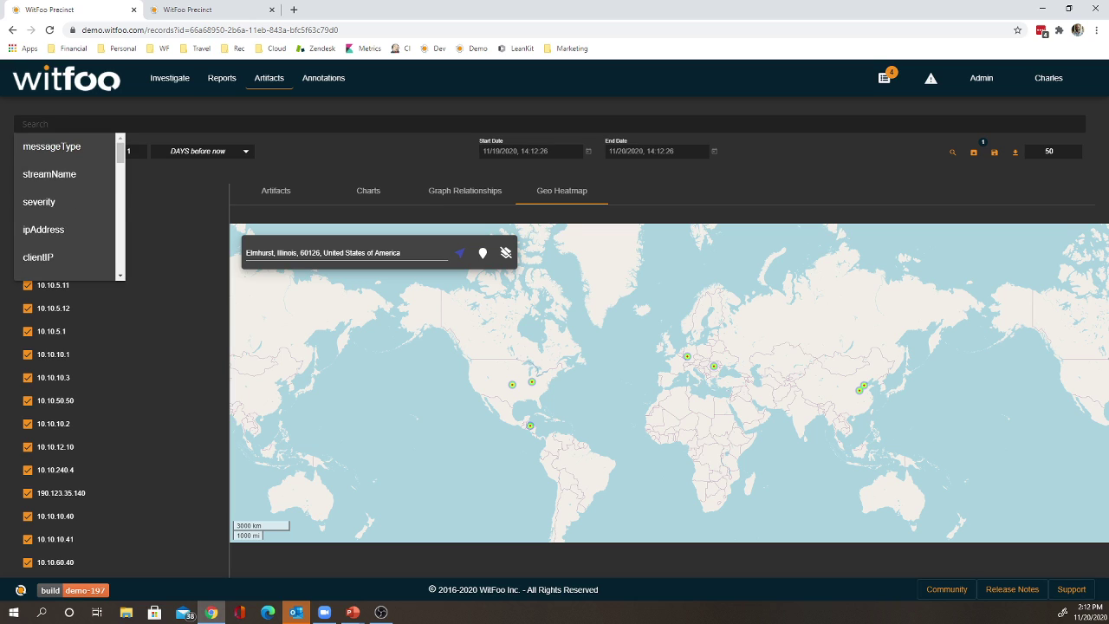
type("ip")
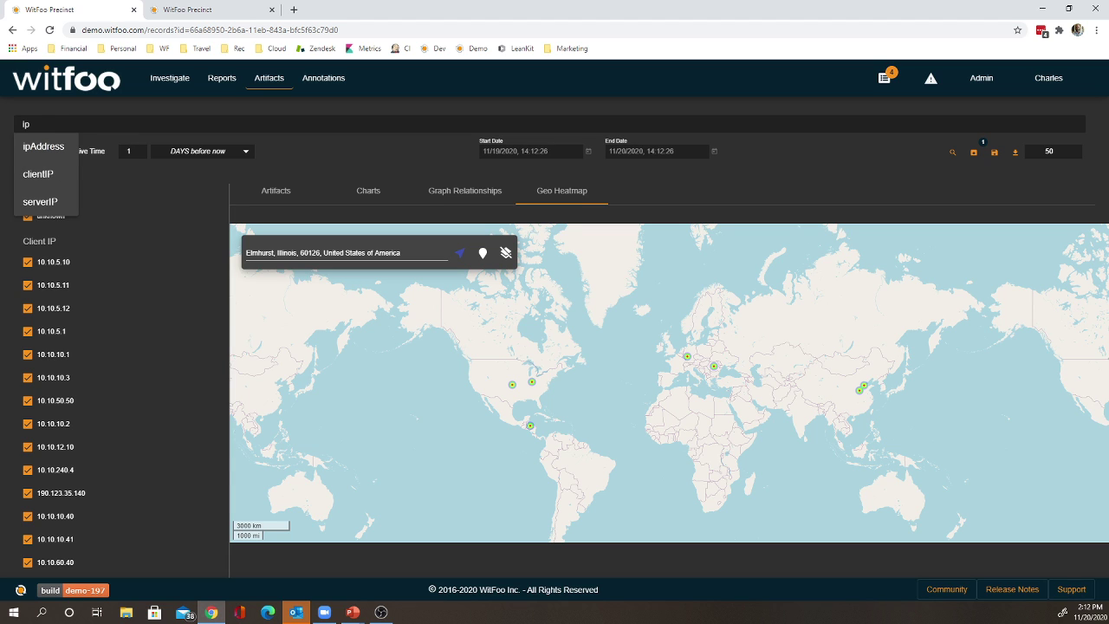
key("BackSpace")
key("BackSpace")
type("cl")
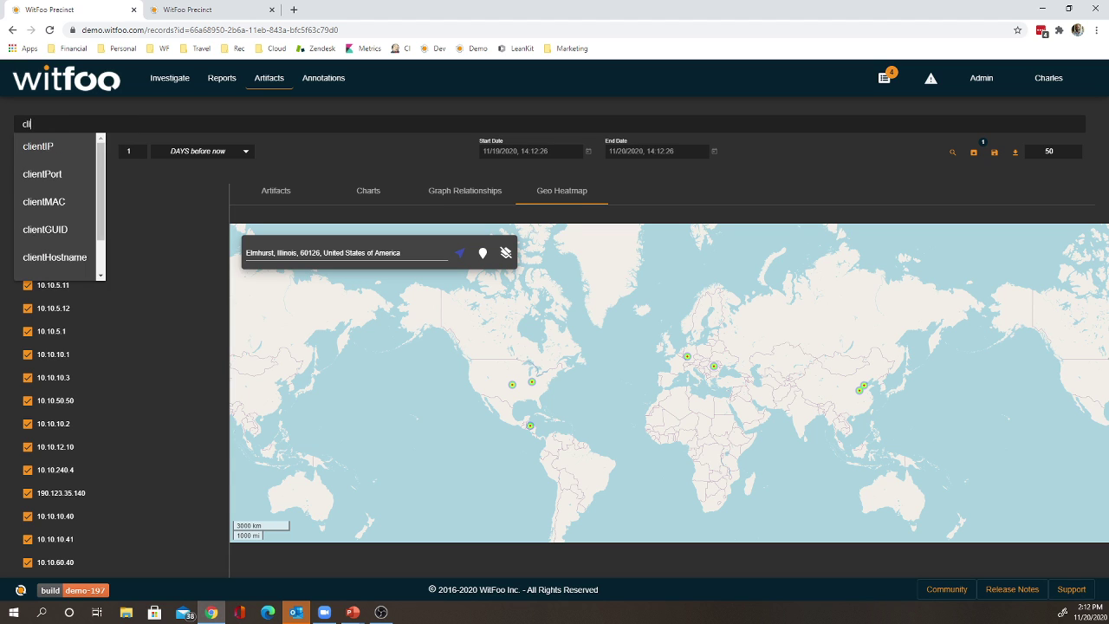
key("BackSpace")
key("BackSpace")
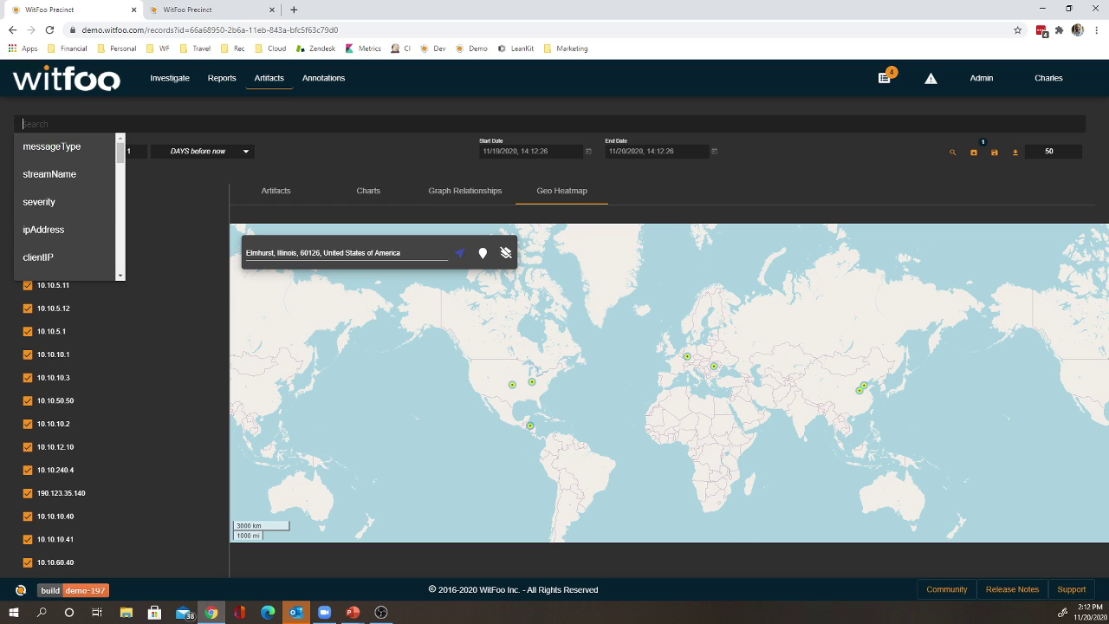
type("user")
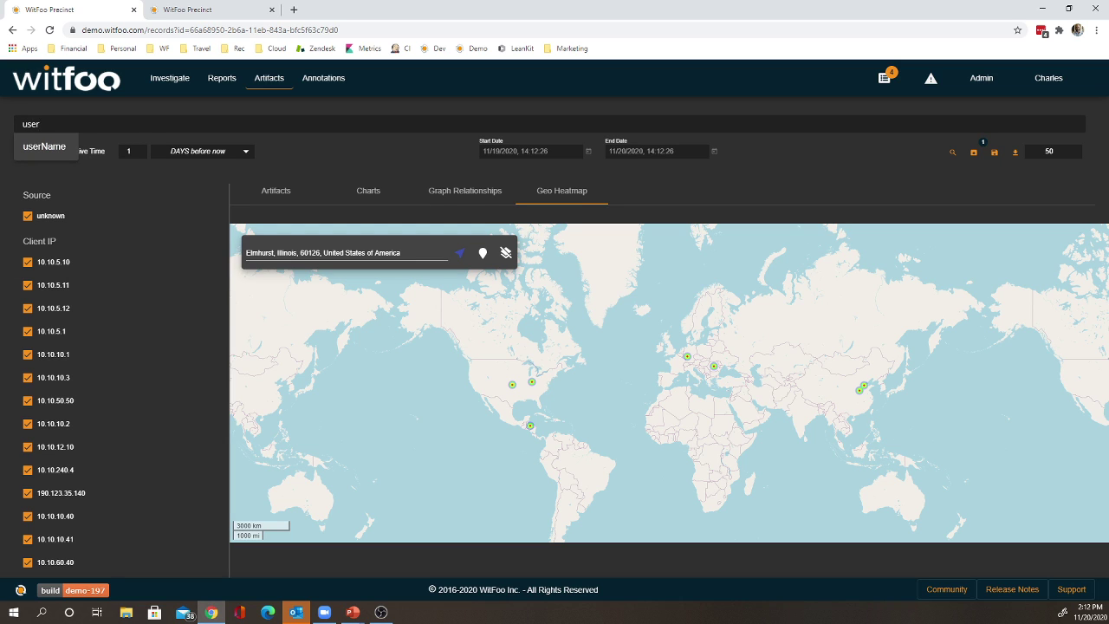
key("Return")
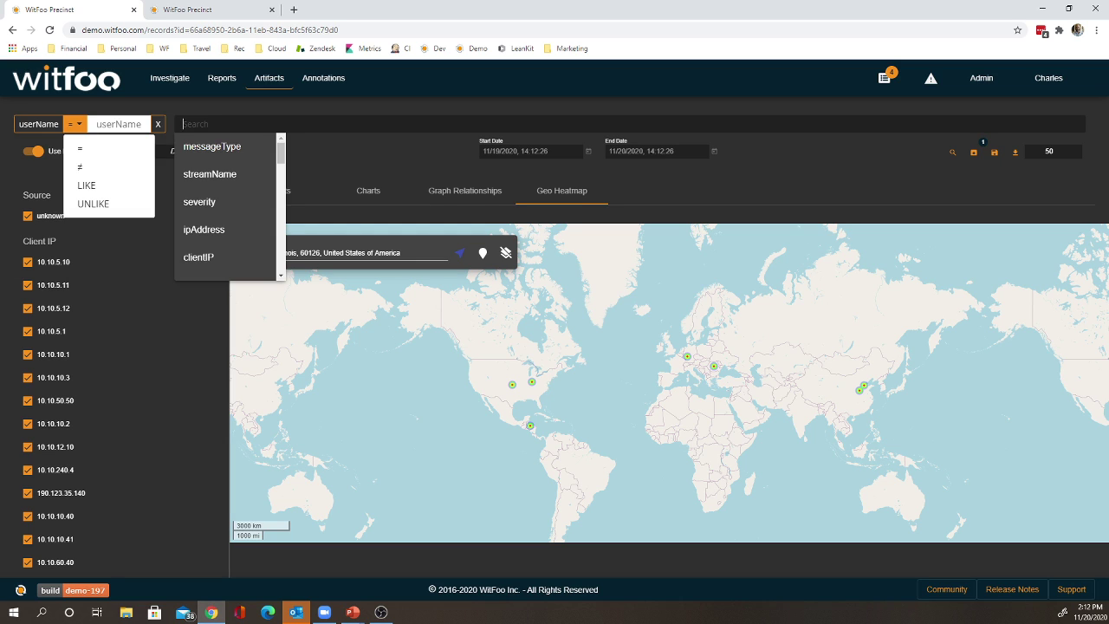
Make the filter userName equals the suggested user account.
left_click(87, 149)
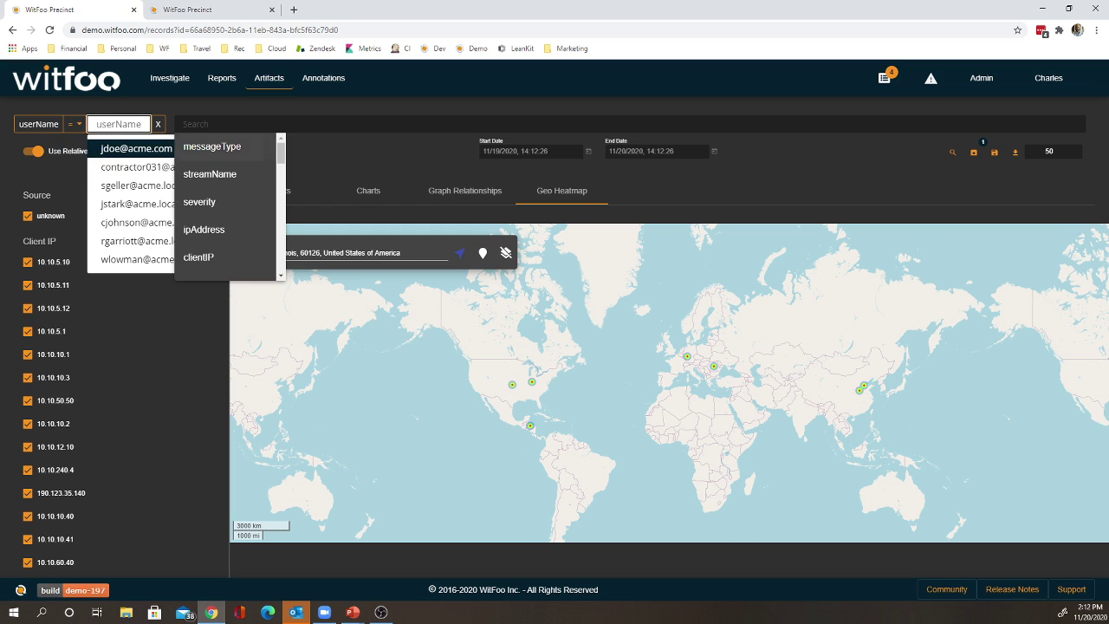
left_click(118, 124)
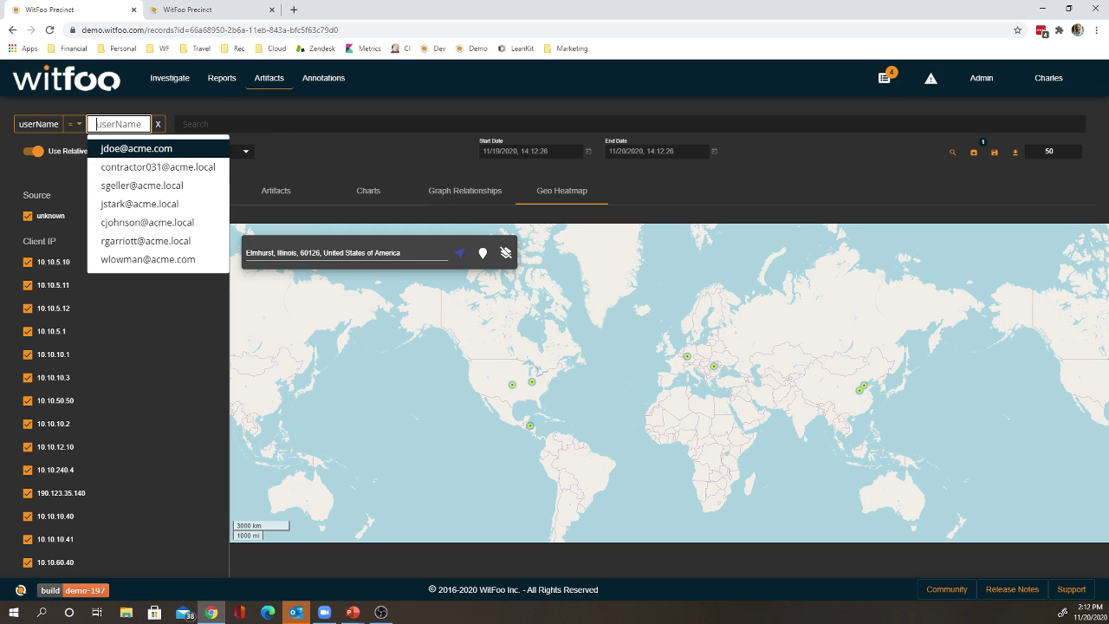
type("jsta")
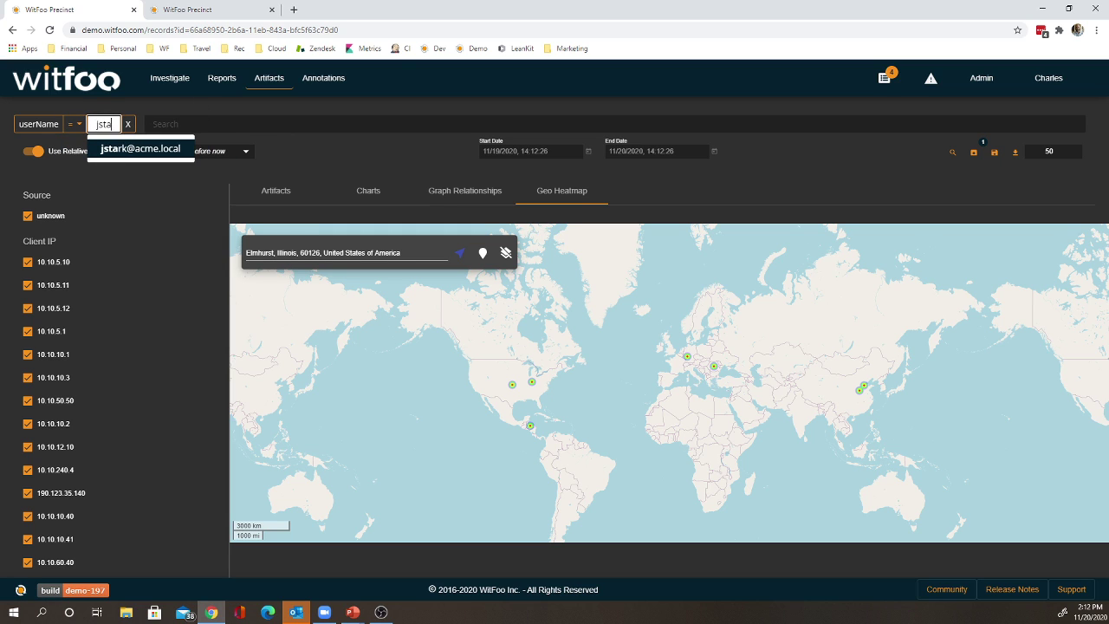
left_click(143, 151)
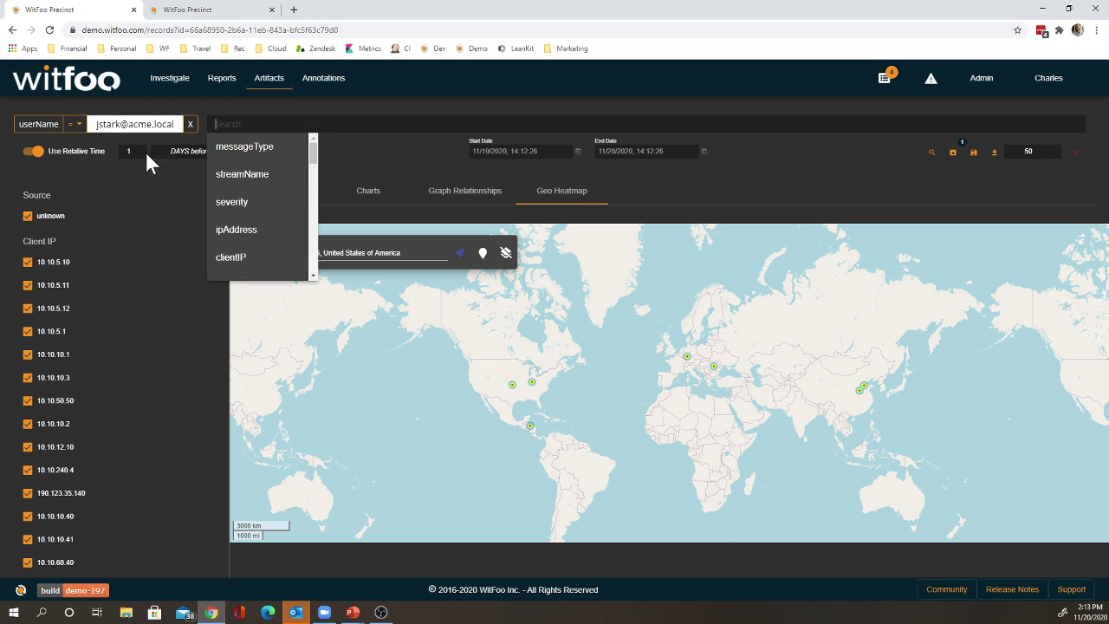
left_click(152, 206)
Run the userName-filtered artifact search and confirm it is queued with 0 partitions processed.
left_click(933, 154)
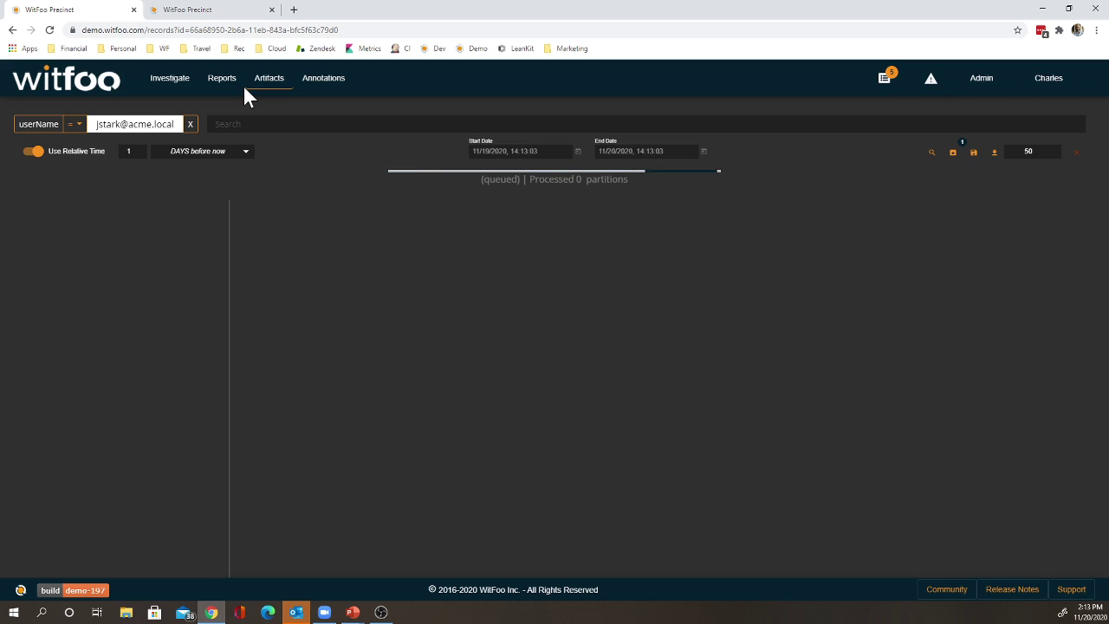
left_click(885, 84)
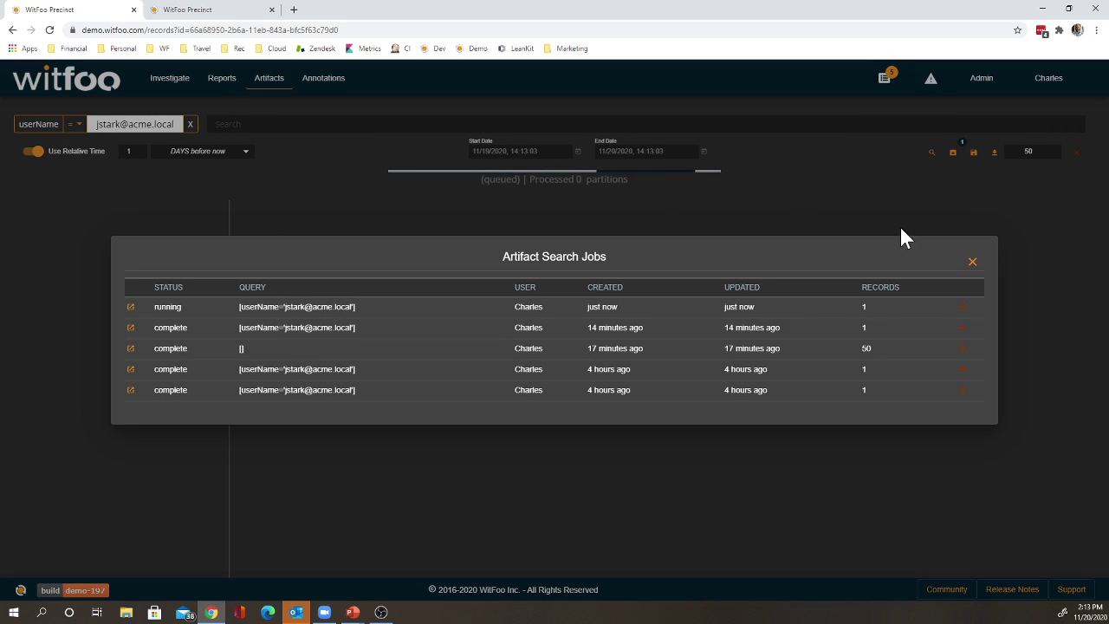
left_click(973, 262)
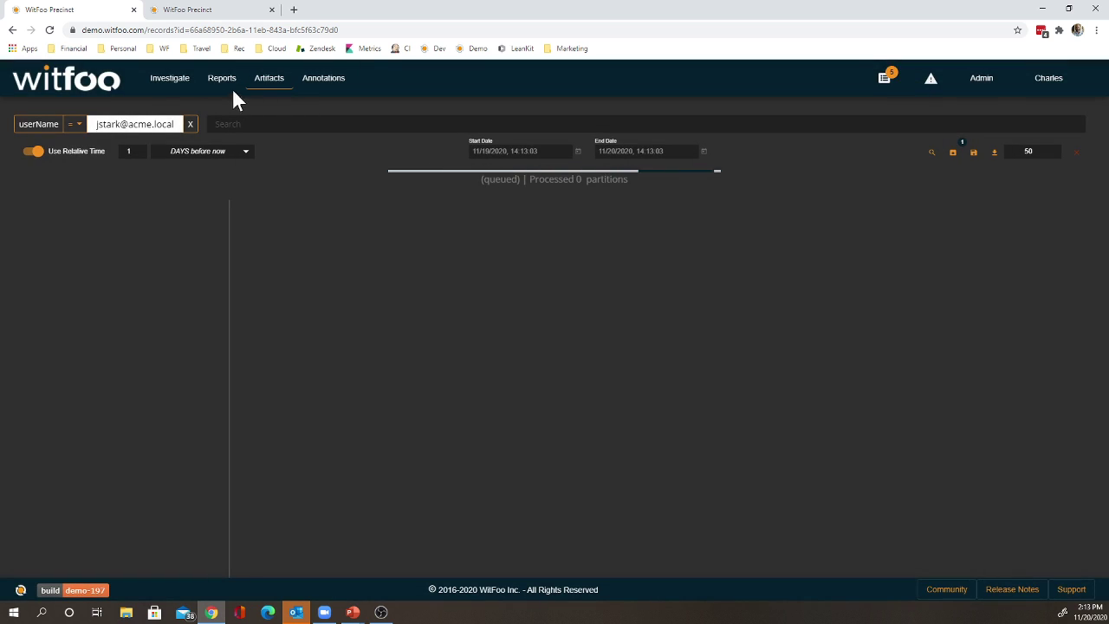
In Investigate, open the Hyper Lark Data Theft incident with suspicion score 0.96.
left_click(169, 87)
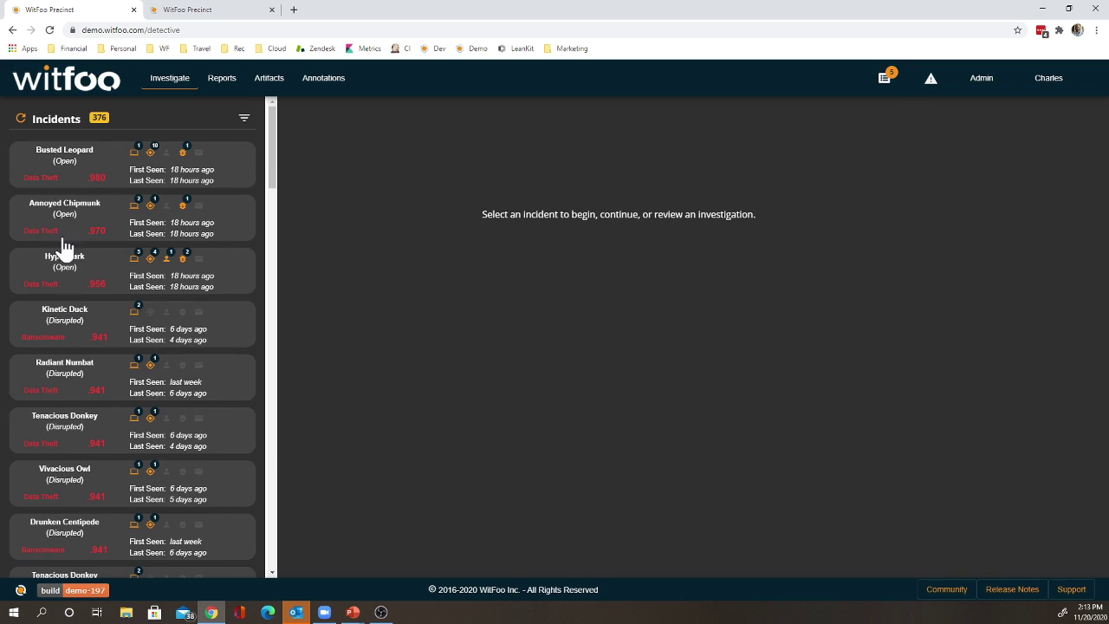
left_click(56, 266)
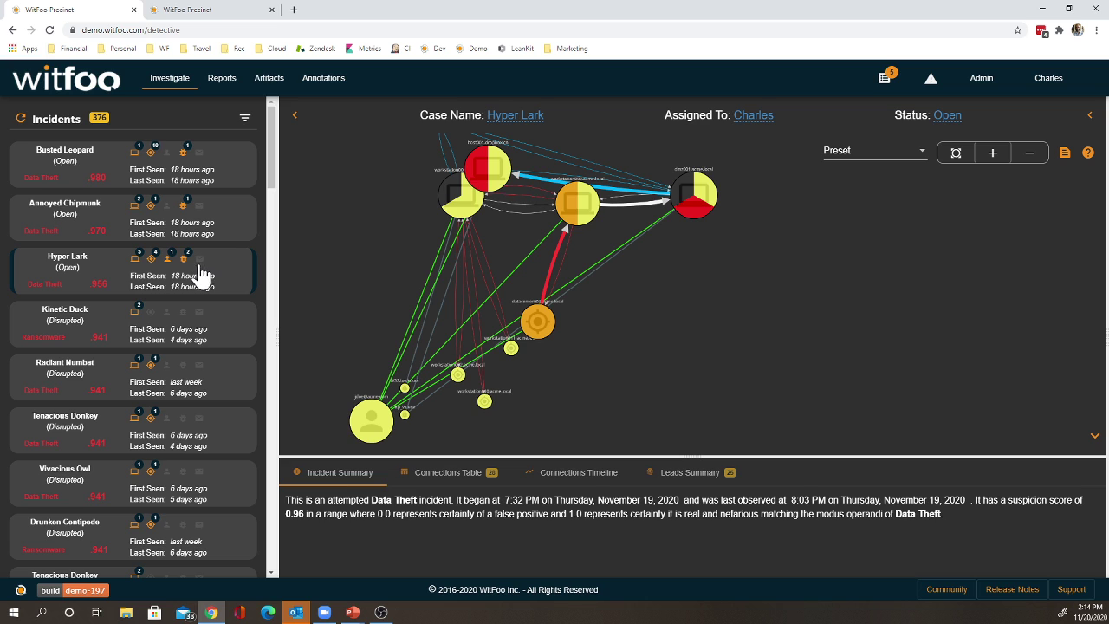
left_click(243, 120)
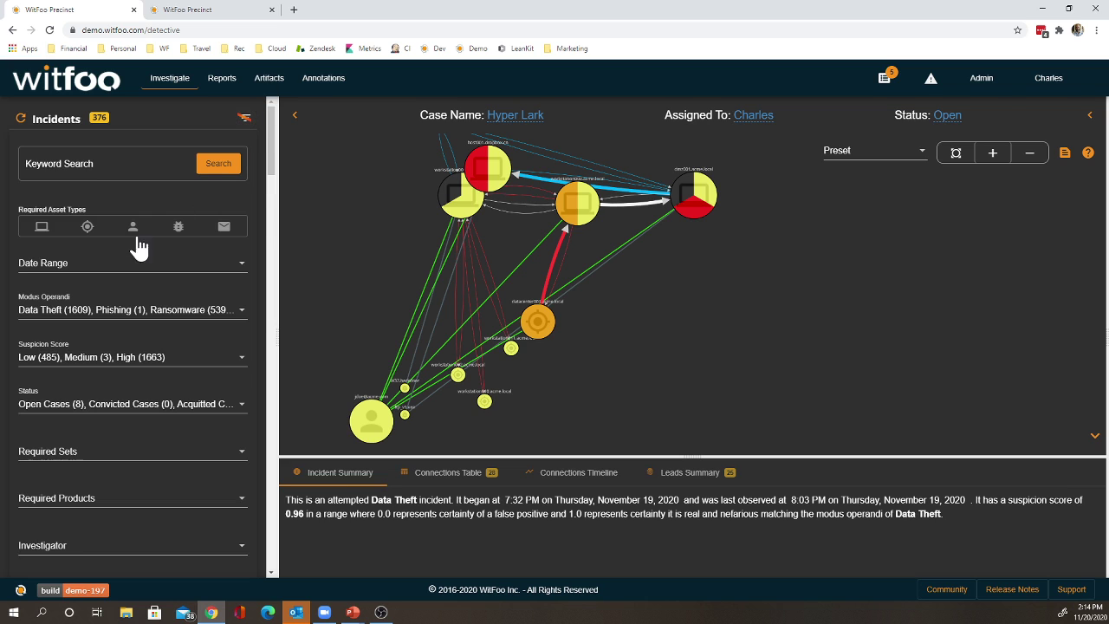
scroll(107, 409, "down", 1)
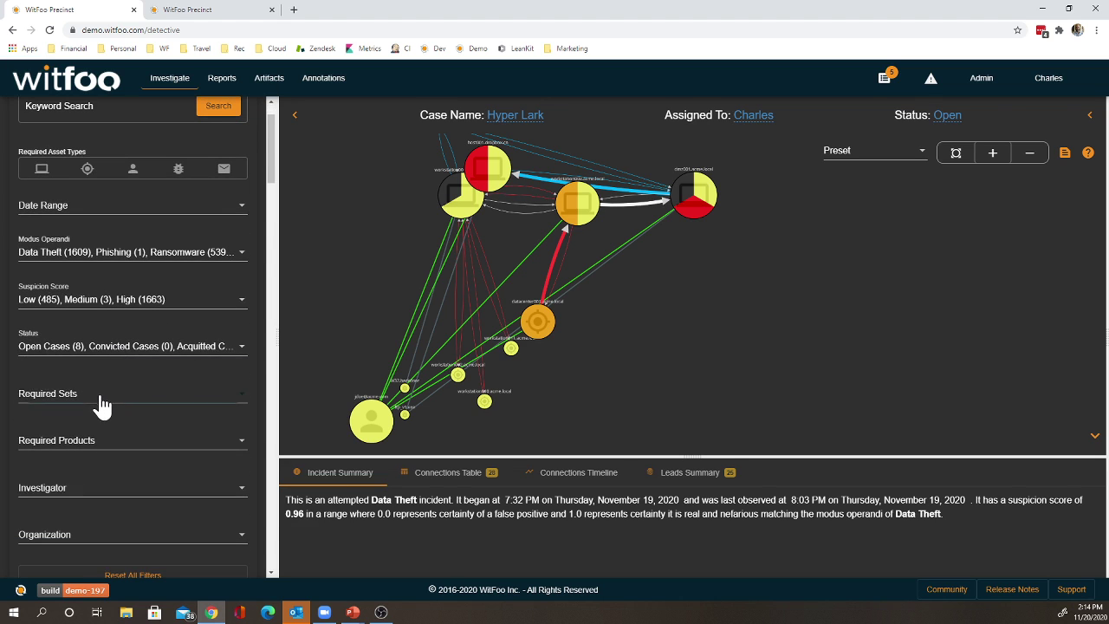
left_click(111, 404)
left_click(120, 375)
scroll(164, 273, "up", 1)
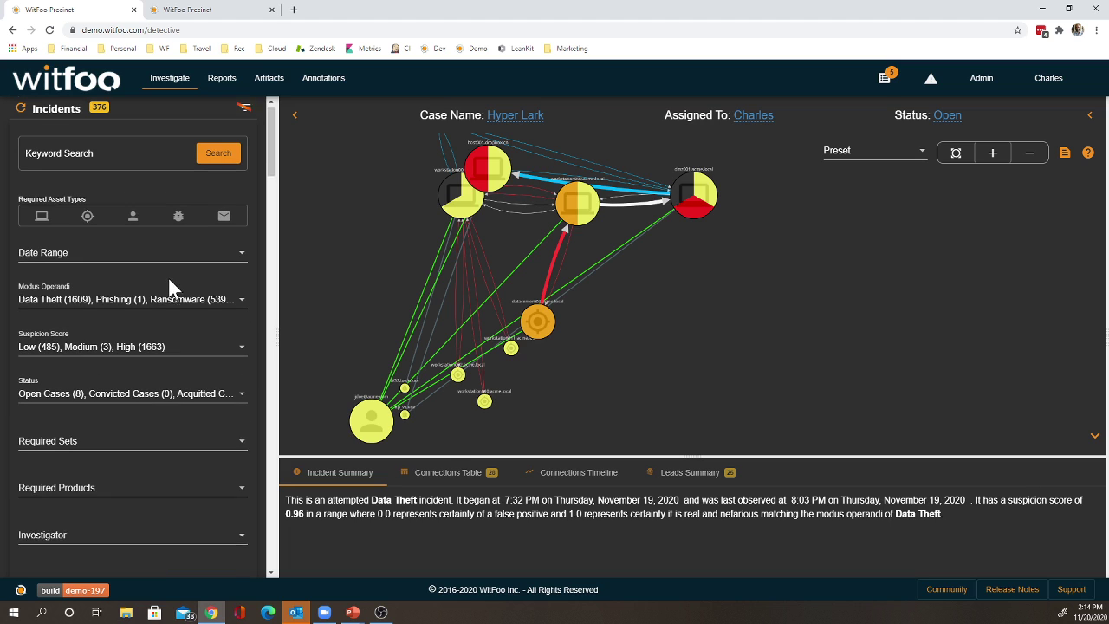
left_click(70, 167)
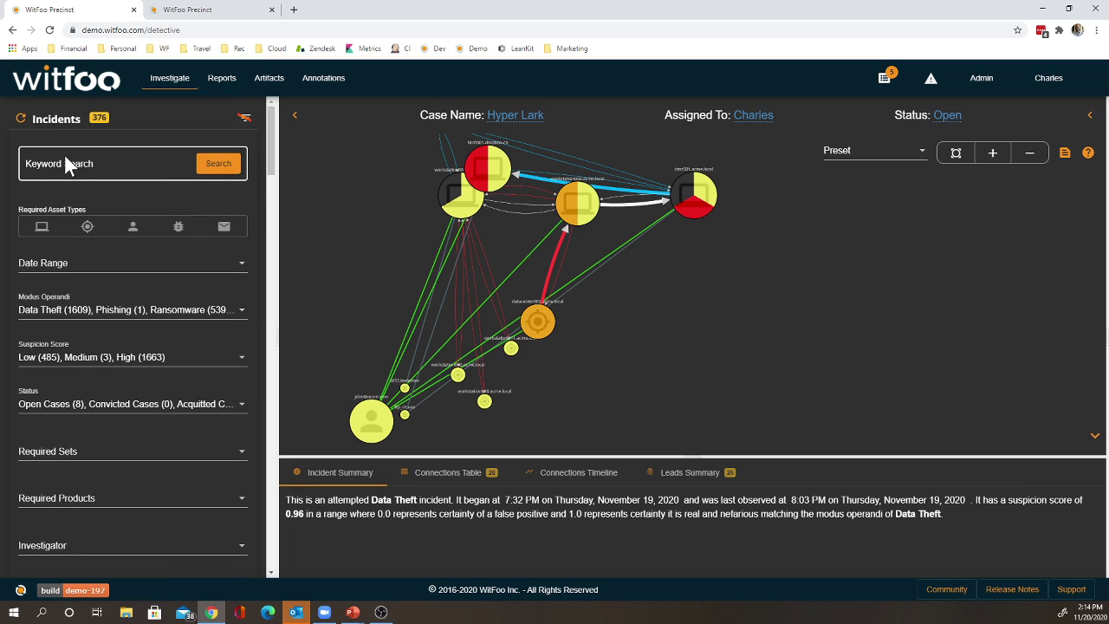
left_click(245, 119)
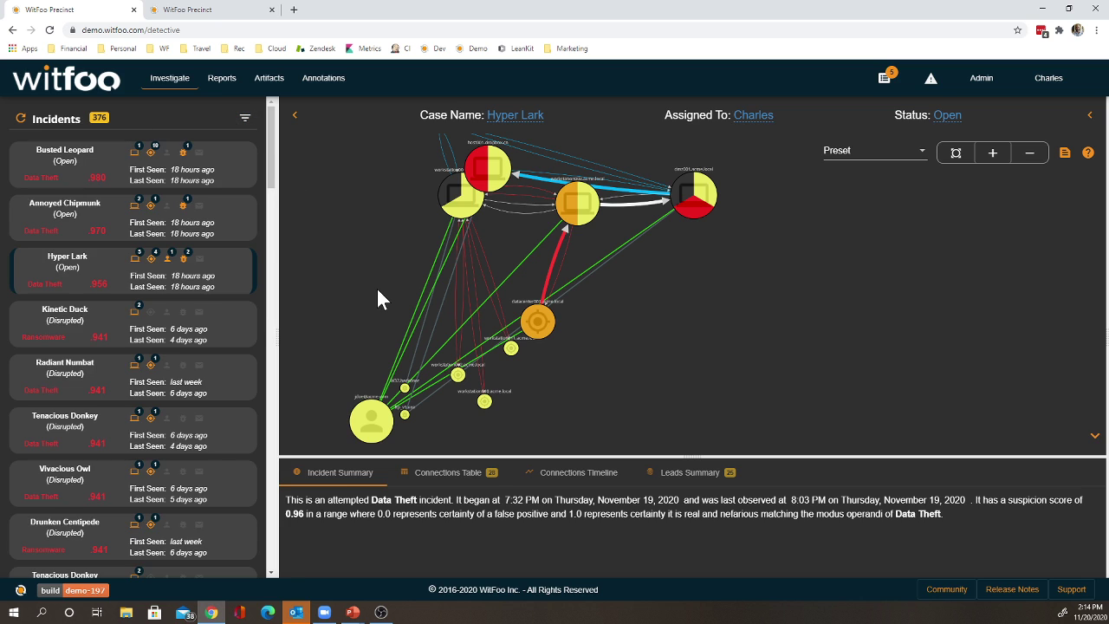
Drag the red-and-yellow host node far right, the user node lower right, and W32.backdoor upward.
scroll(378, 291, "down", 2)
left_click_drag(581, 293, 554, 314)
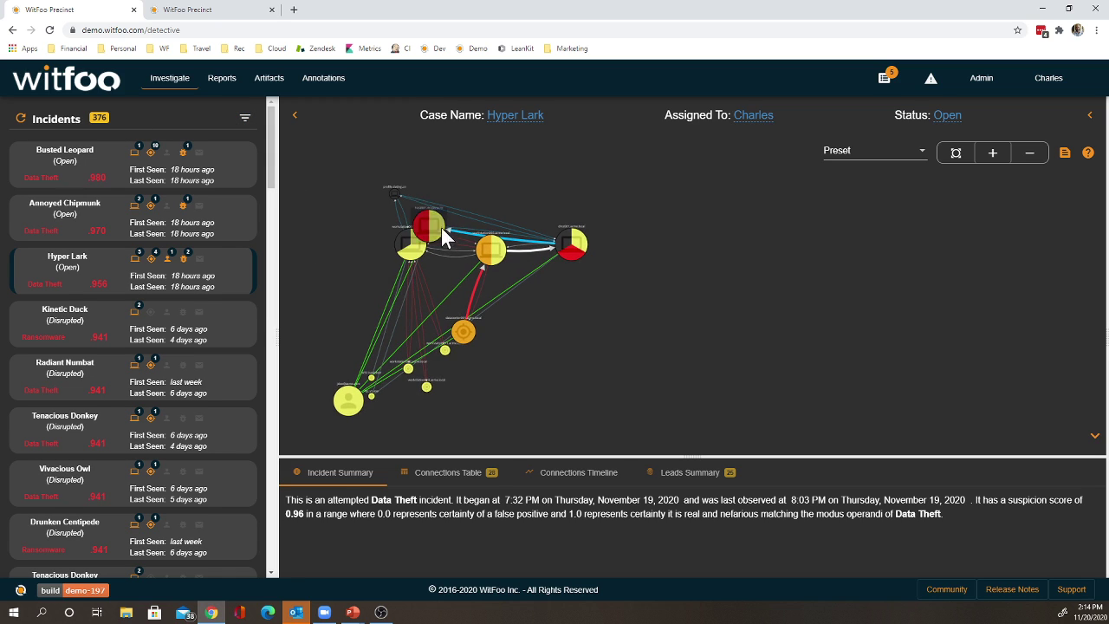
left_click_drag(442, 227, 697, 242)
left_click_drag(342, 407, 598, 336)
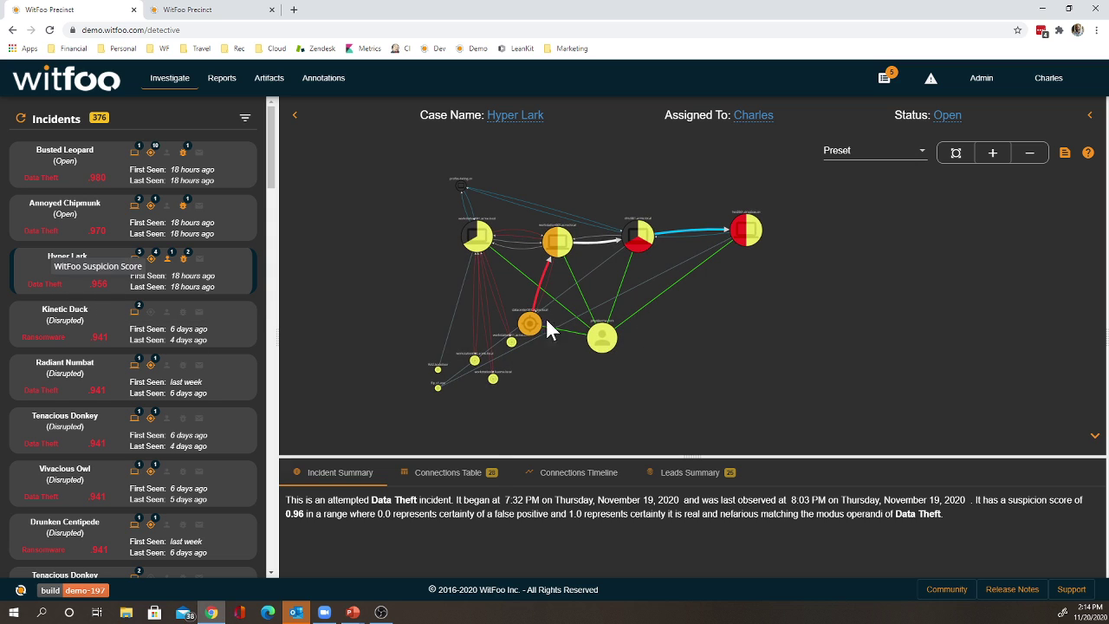
scroll(593, 308, "up", 2)
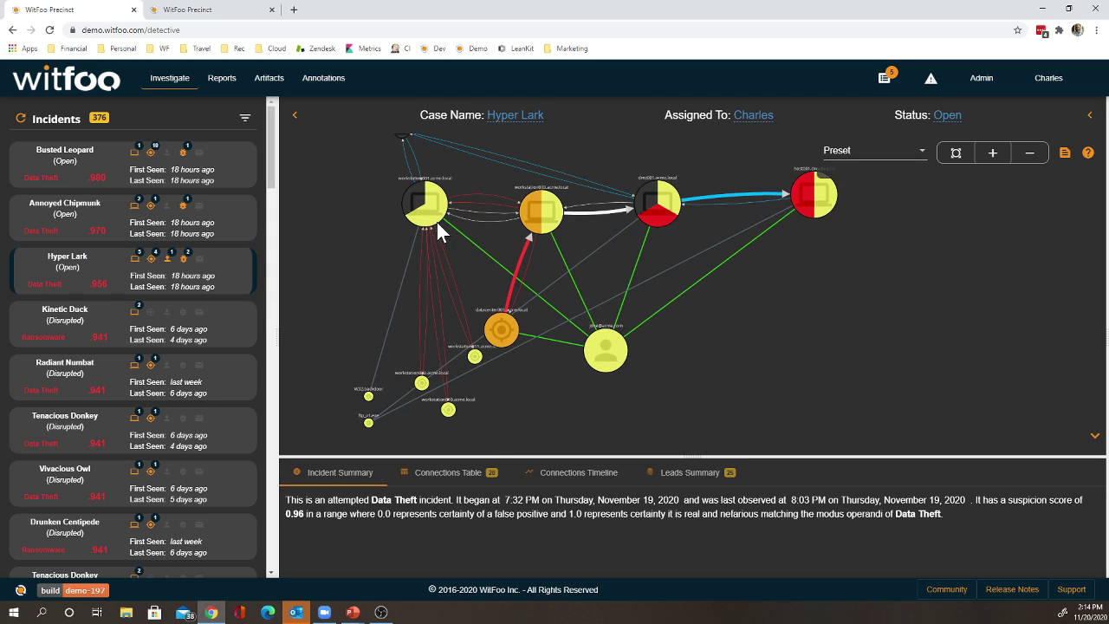
mouse_move(374, 208)
left_mouse_down()
mouse_move(384, 260)
mouse_move(379, 225)
left_mouse_up()
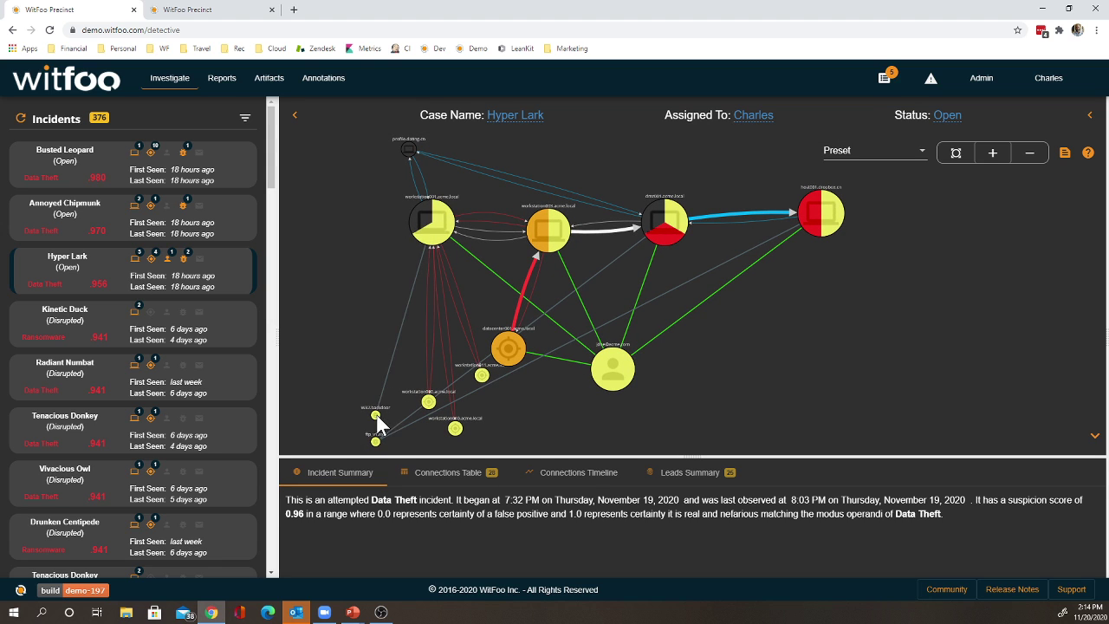
left_click_drag(376, 416, 391, 298)
scroll(395, 292, "up", 3)
left_click_drag(389, 253, 384, 389)
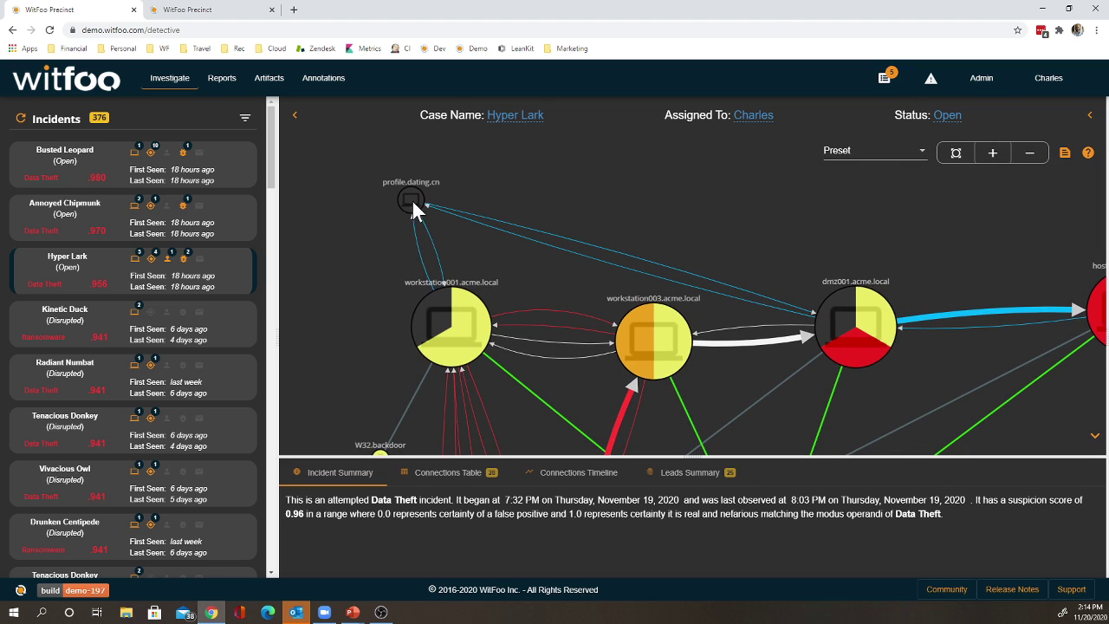
Raise workstation010 and the user node, panning until host001.dropbox.cn shows fully at the right.
left_click_drag(386, 274, 325, 92)
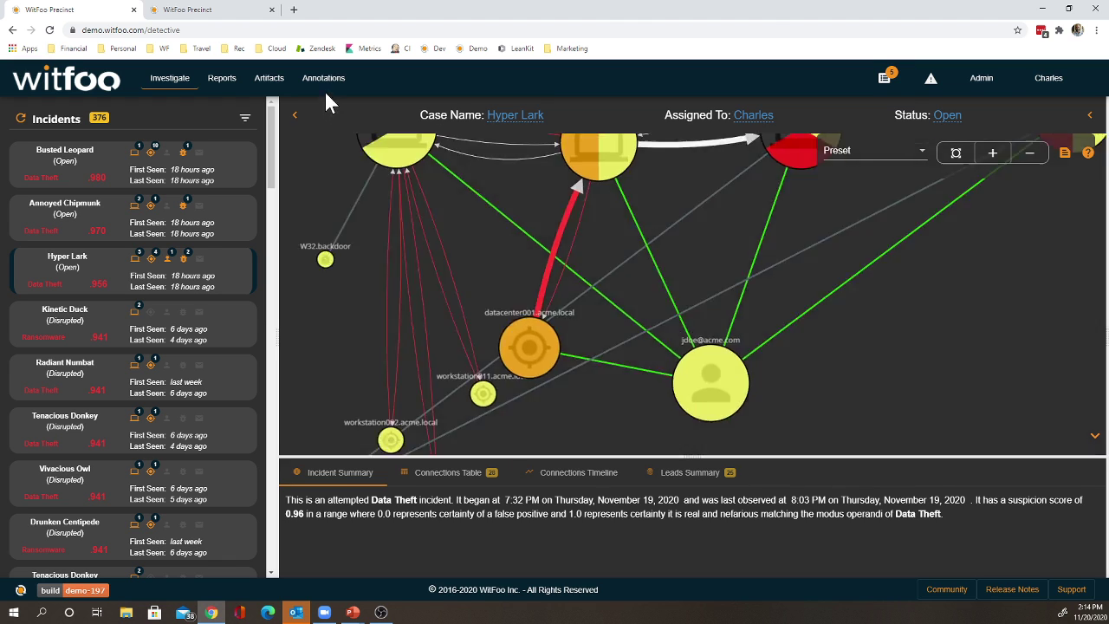
left_click_drag(370, 341, 351, 187)
left_click_drag(419, 335, 419, 212)
left_click_drag(444, 156, 366, 352)
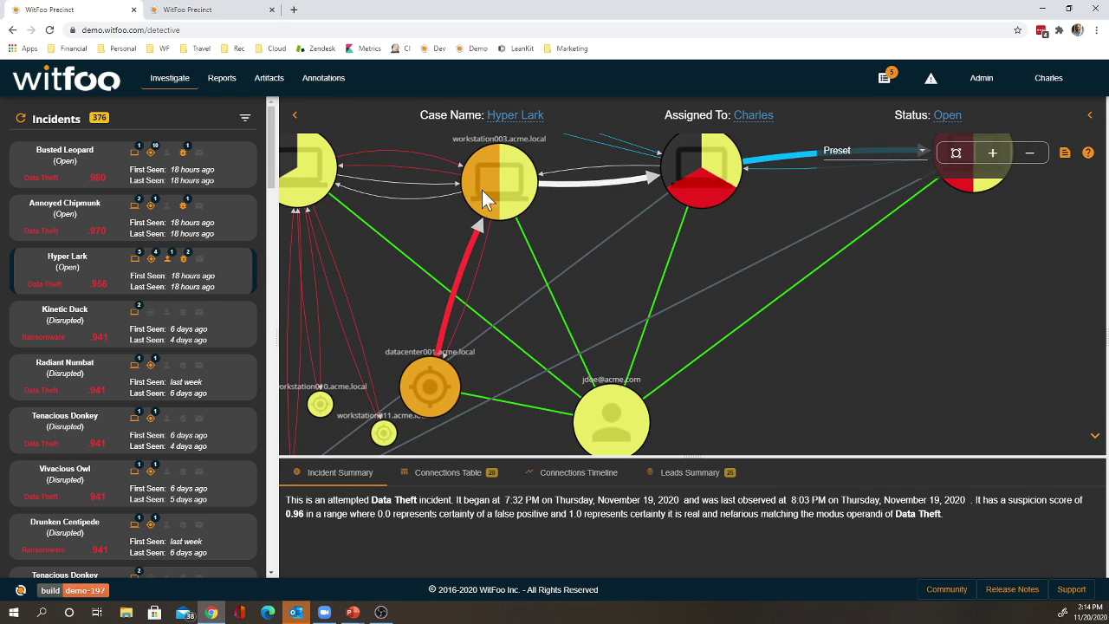
left_click_drag(628, 432, 613, 399)
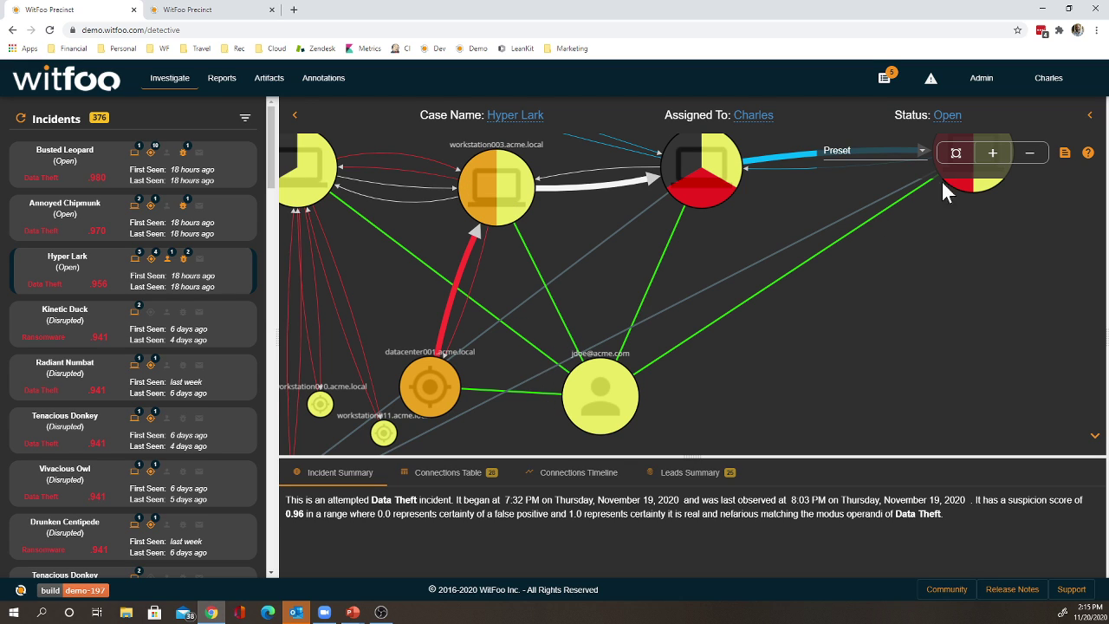
left_click_drag(562, 230, 659, 242)
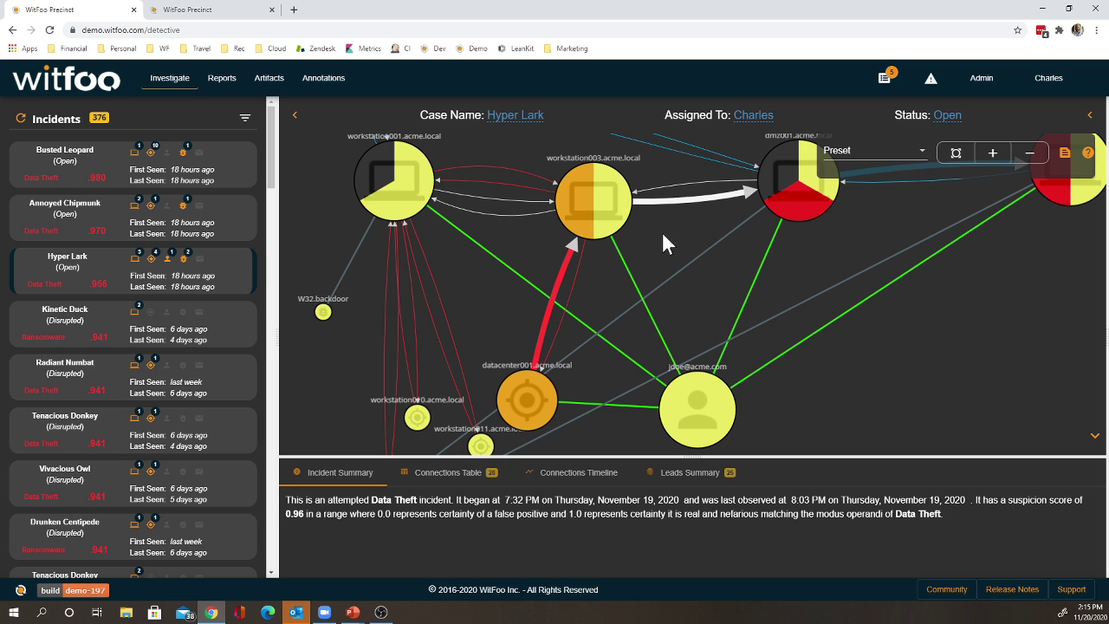
left_click_drag(662, 231, 507, 270)
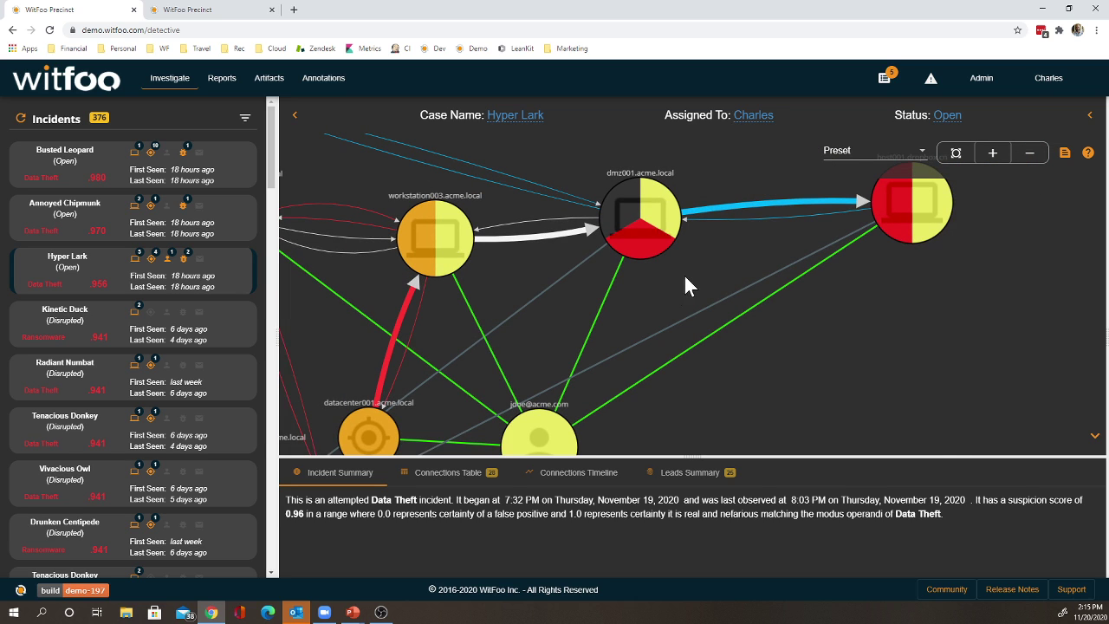
left_click_drag(685, 286, 572, 301)
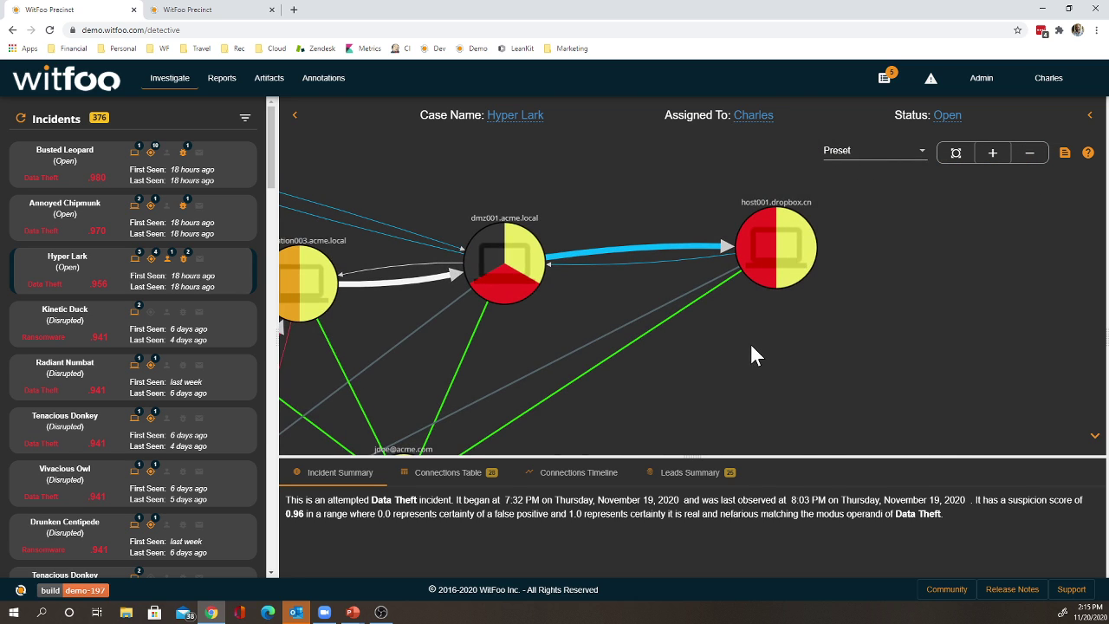
scroll(749, 343, "down", 2)
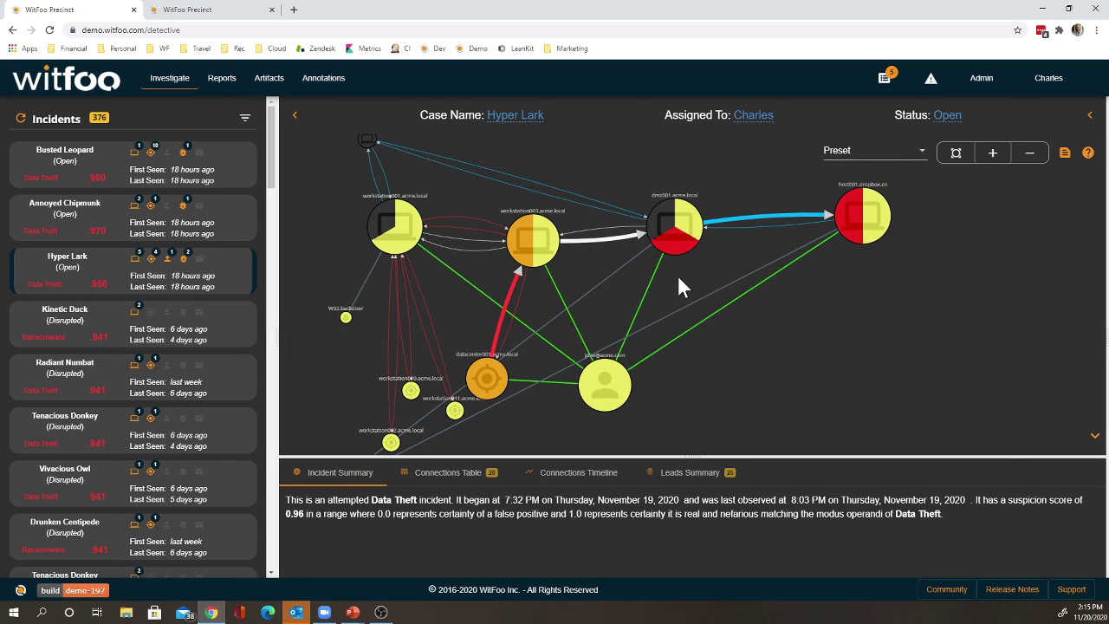
Step through incident details, the 28-connection table and timeline to the 25-lead Leads Summary.
left_click(678, 277)
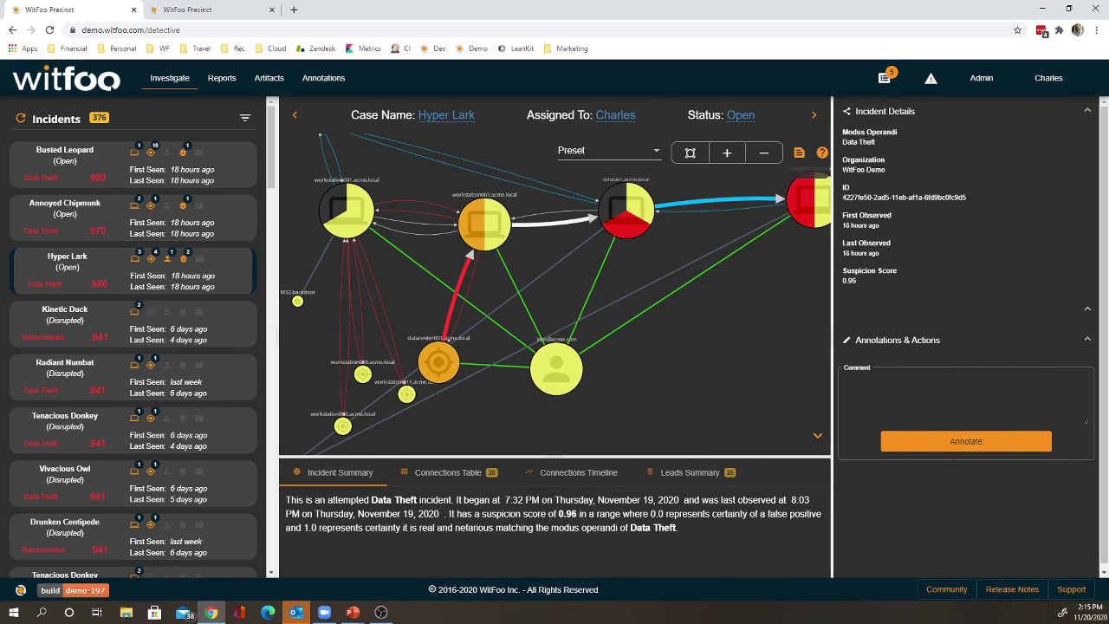
left_click(471, 484)
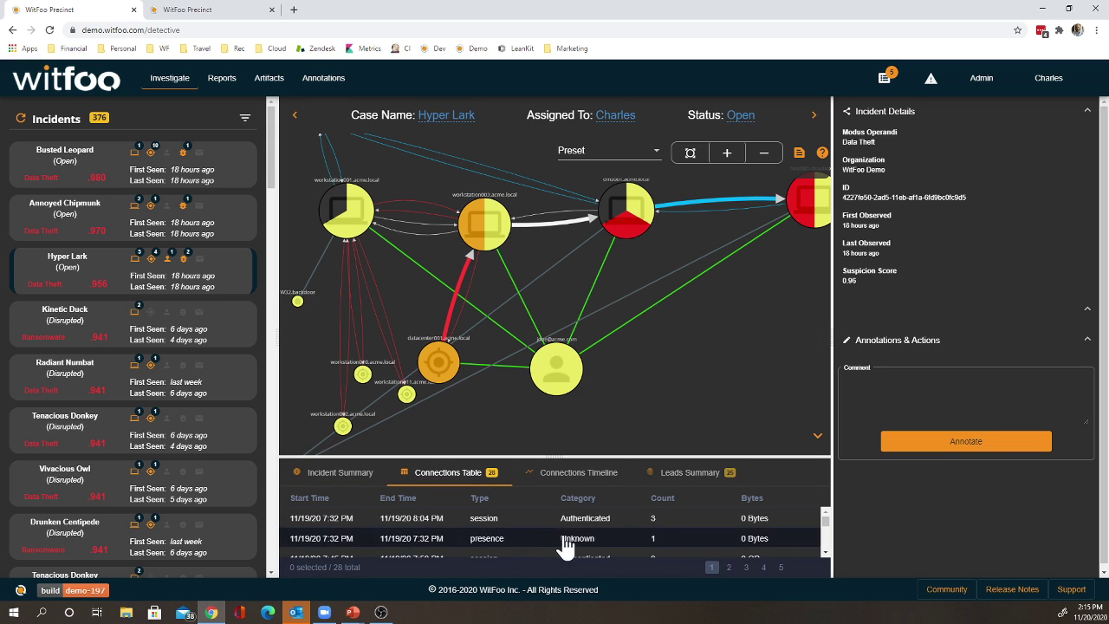
left_click(572, 481)
left_click(674, 475)
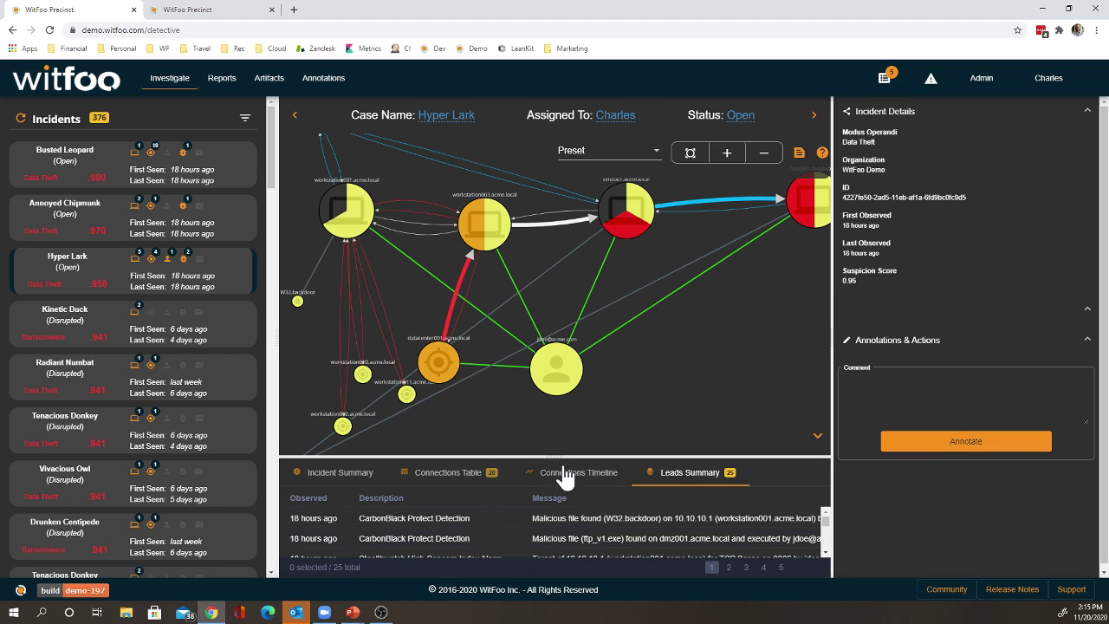
Resize the leads panel, zoom out the attack graph to show every node, and check the node legend.
left_click_drag(555, 454, 556, 336)
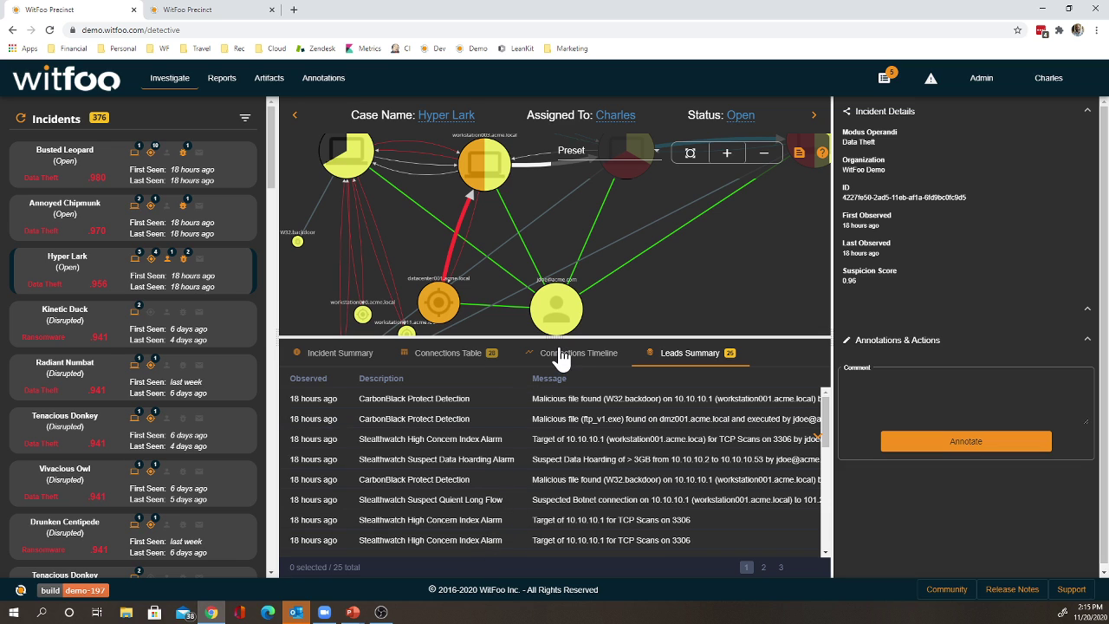
left_click_drag(555, 345, 555, 516)
scroll(516, 386, "down", 3)
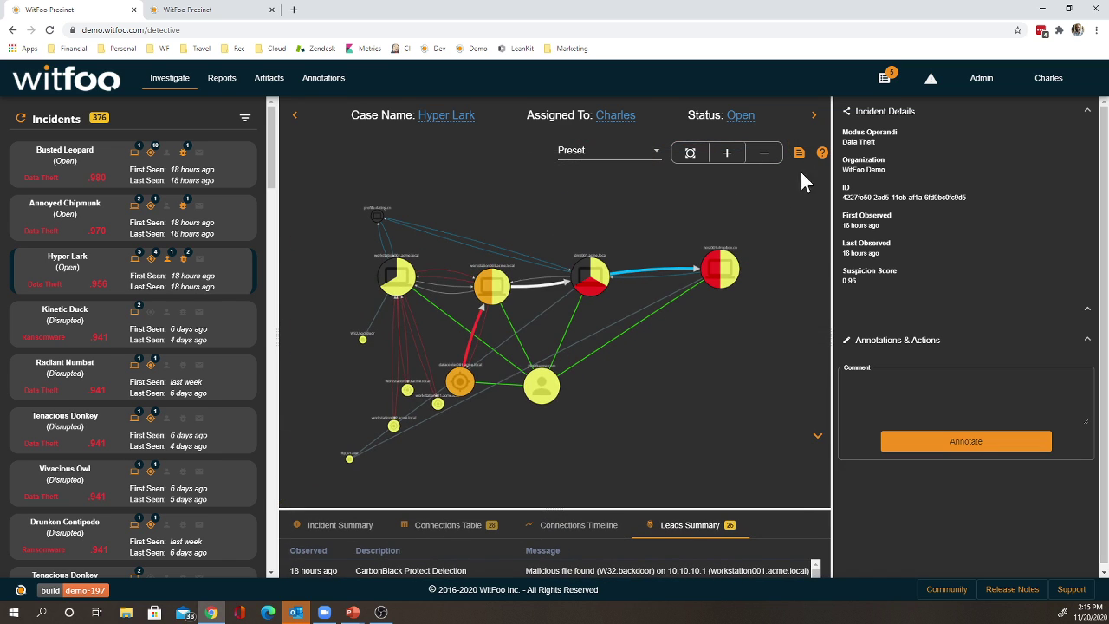
left_click(822, 153)
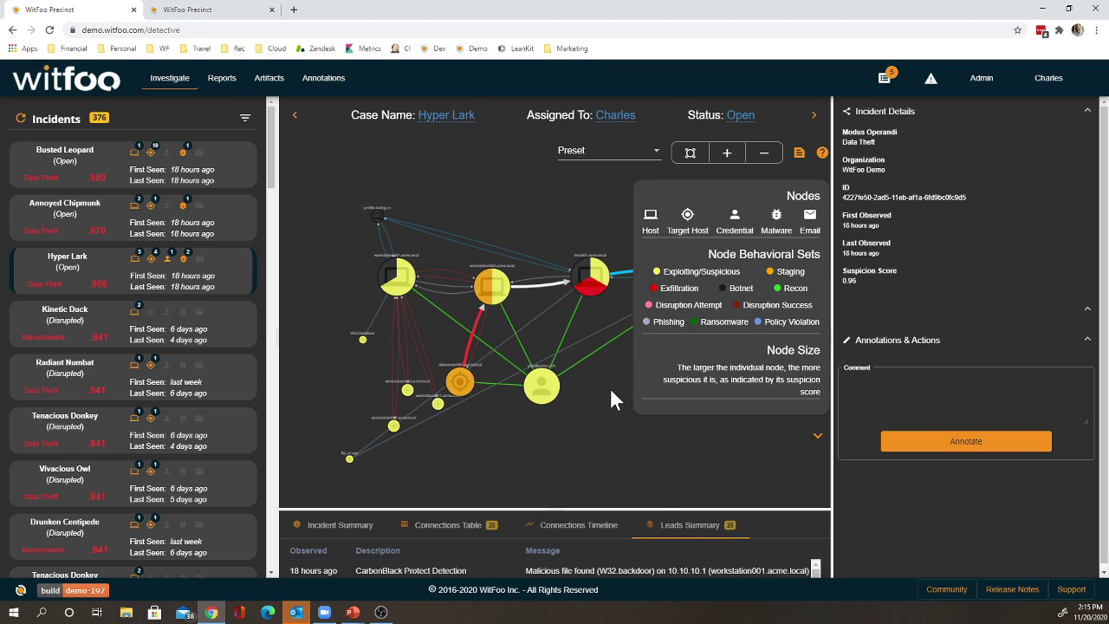
left_click(821, 155)
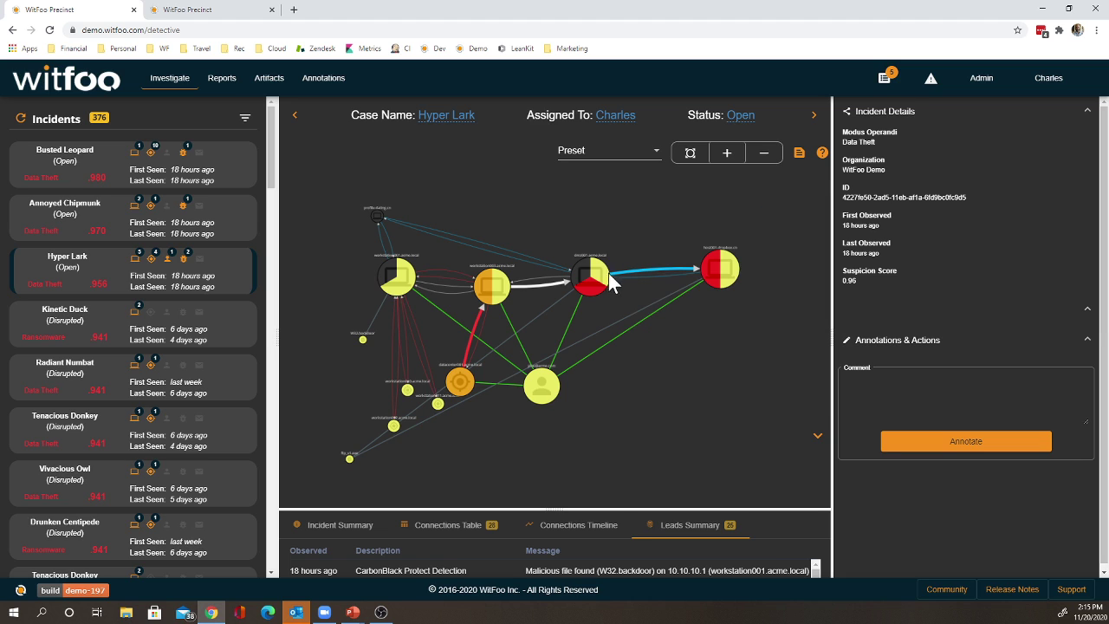
Inspect host001.dropbox.cn's details, including its Exploiting Host and Exfiltration Target behavioral sets.
left_click(716, 274)
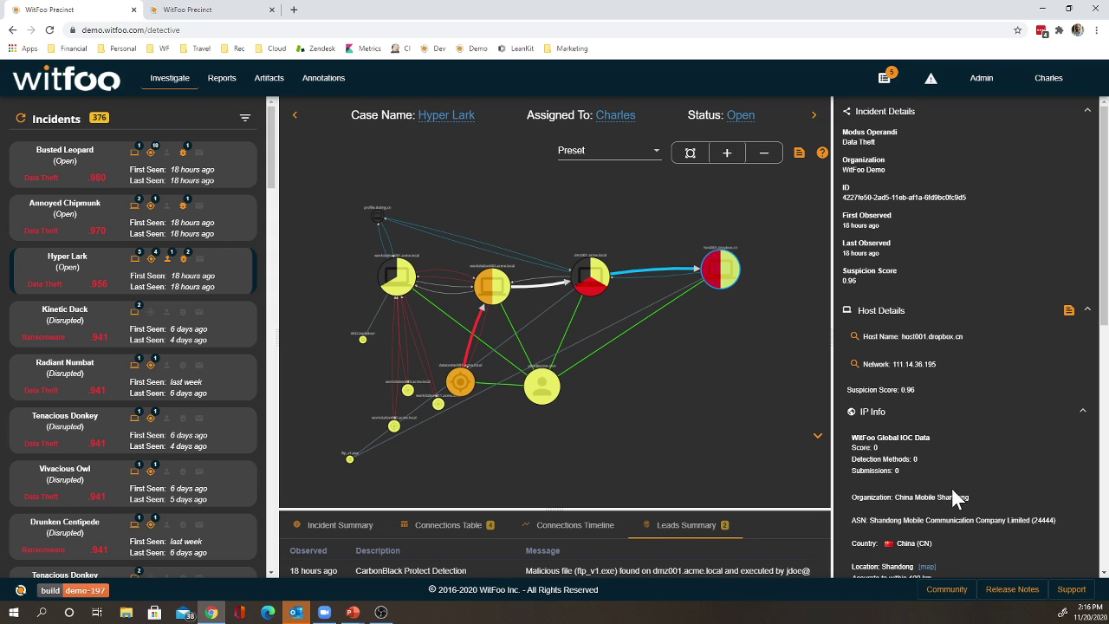
scroll(952, 494, "down", 3)
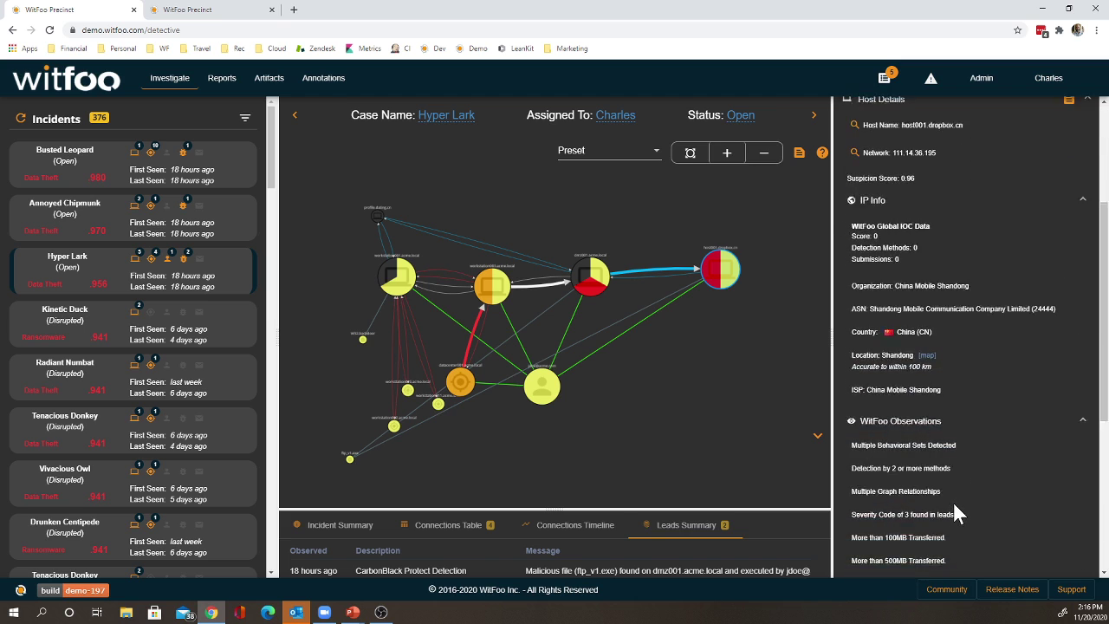
scroll(954, 503, "down", 3)
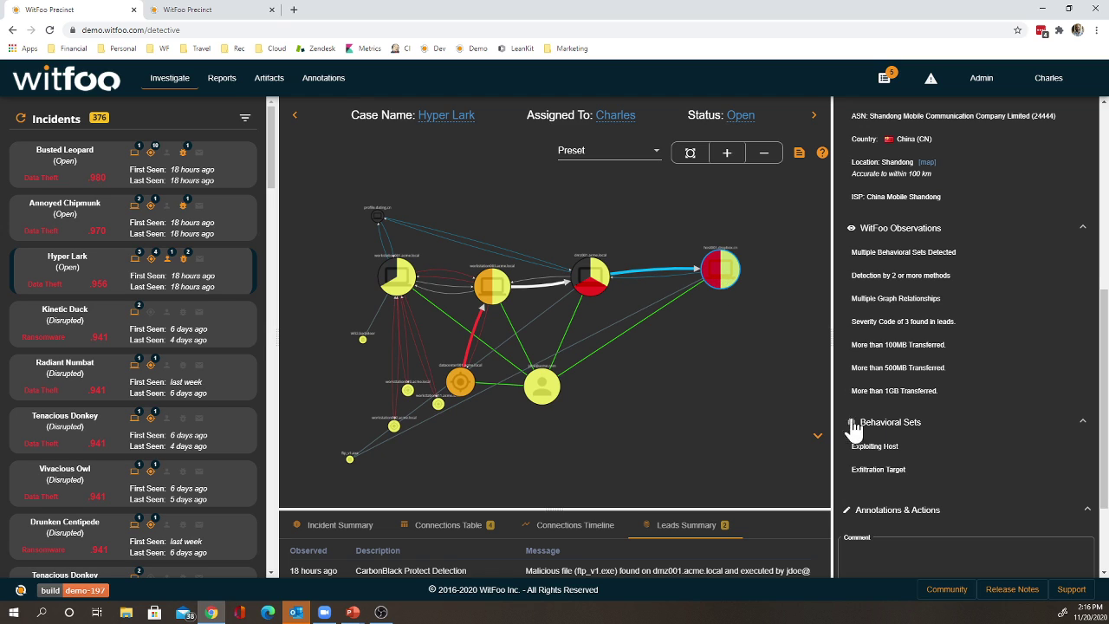
left_click_drag(902, 446, 851, 447)
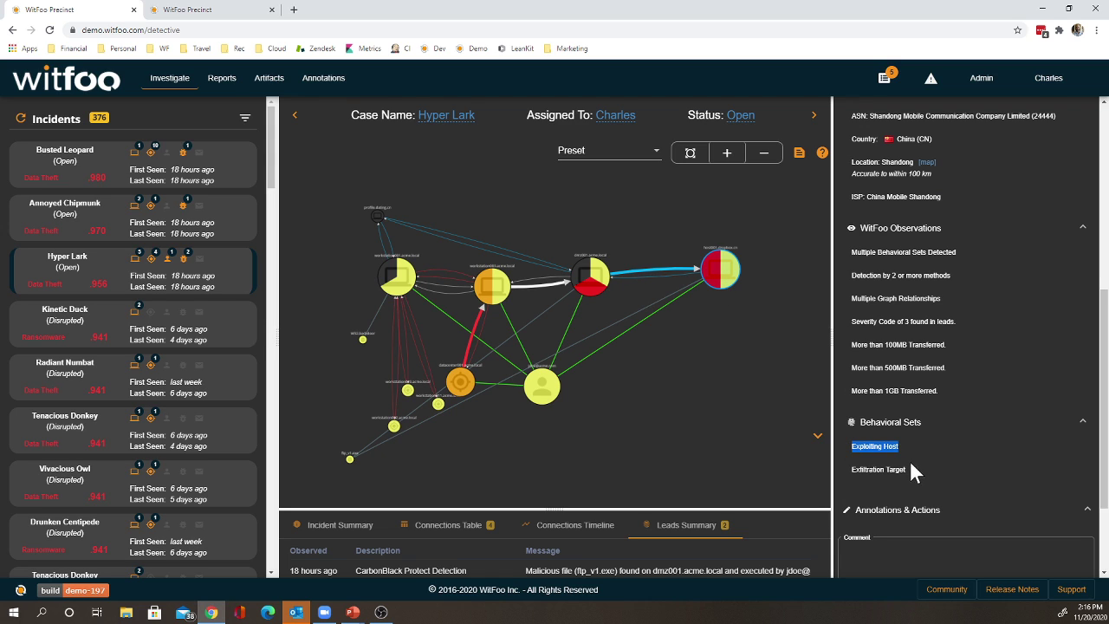
left_click_drag(908, 469, 851, 469)
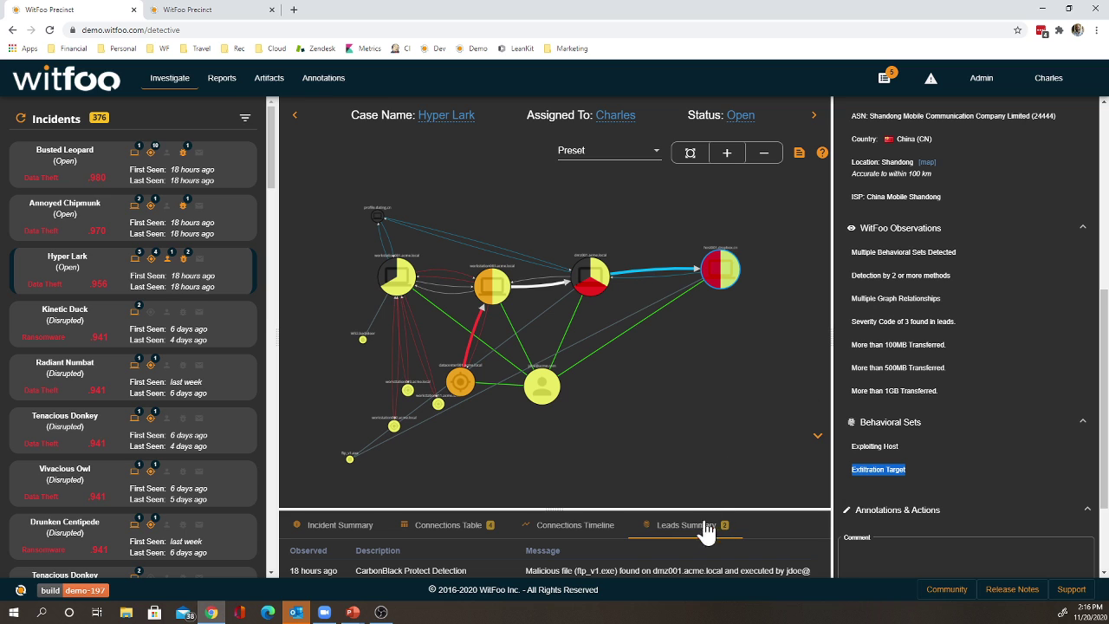
Show the host's two leads, shift the graph down, and move the user node further right.
left_click(554, 507)
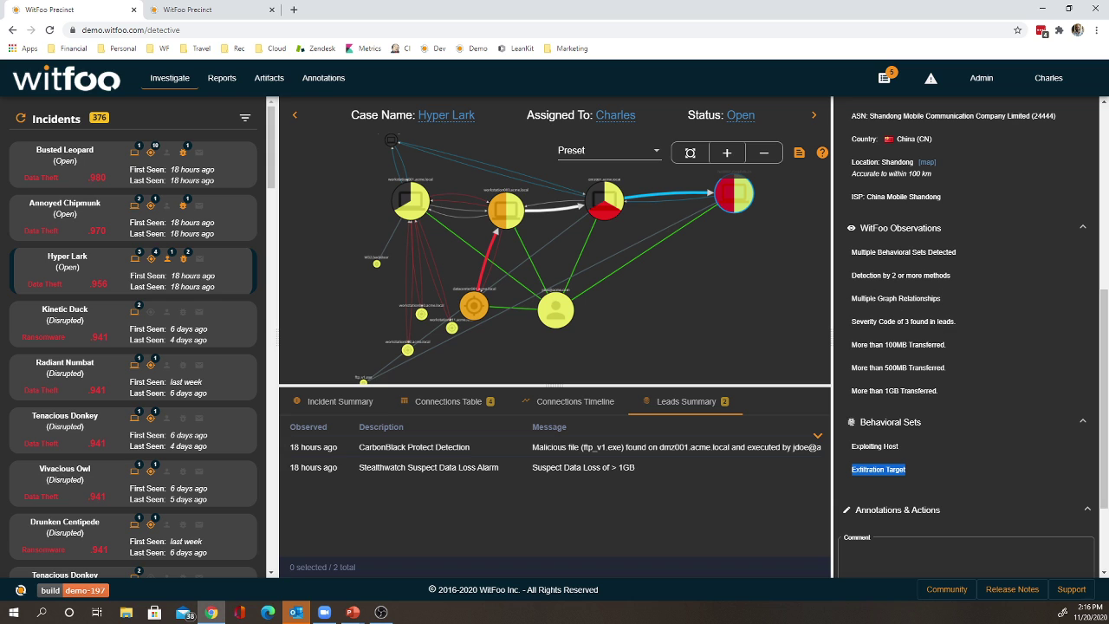
left_click_drag(725, 269, 723, 305)
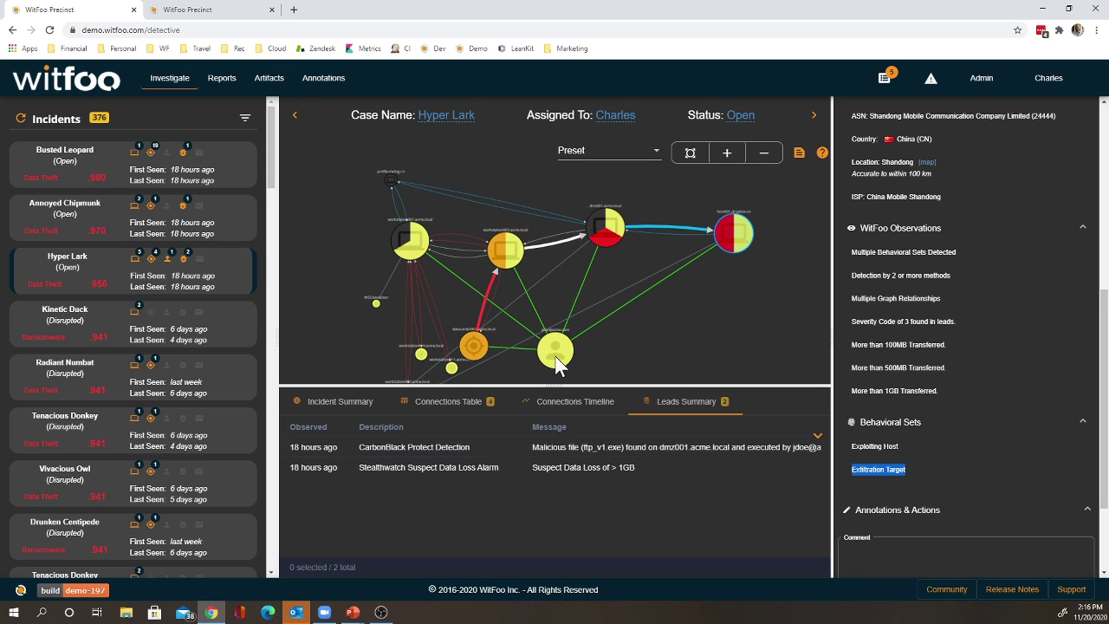
left_click_drag(559, 351, 583, 364)
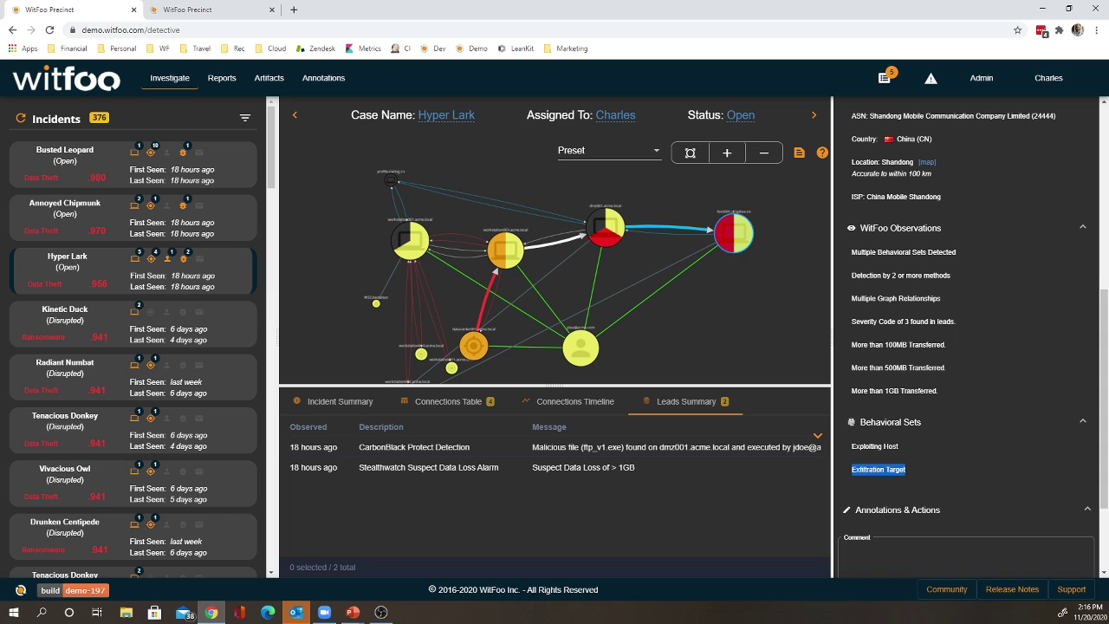
Check host001.dropbox.cn's connections timeline, which shows 6 TB of web traffic.
left_click(595, 409)
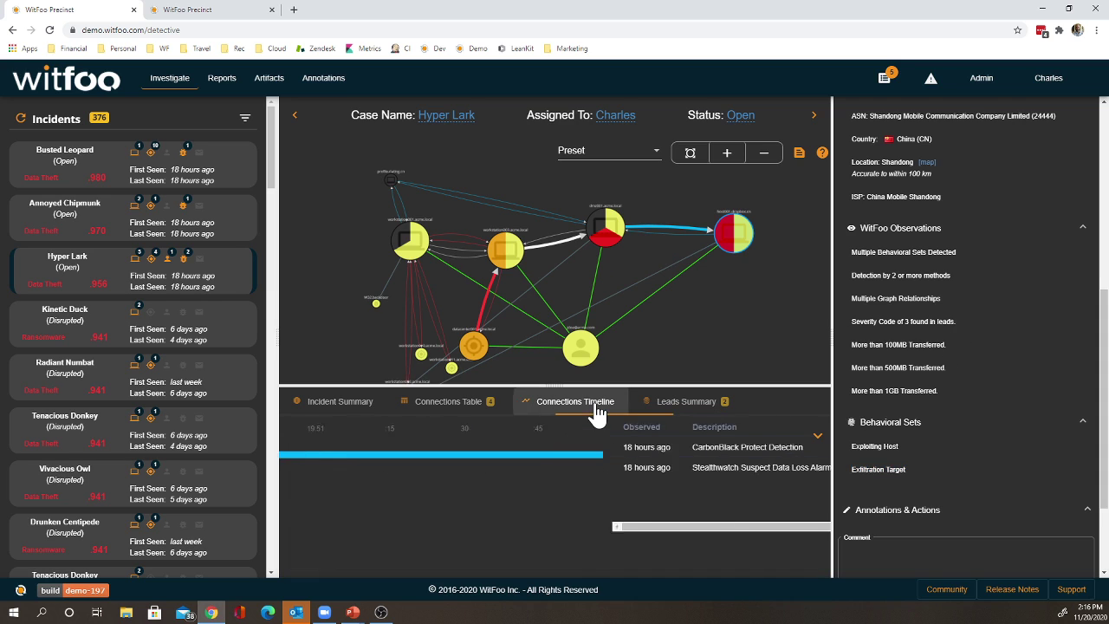
mouse_move(571, 460)
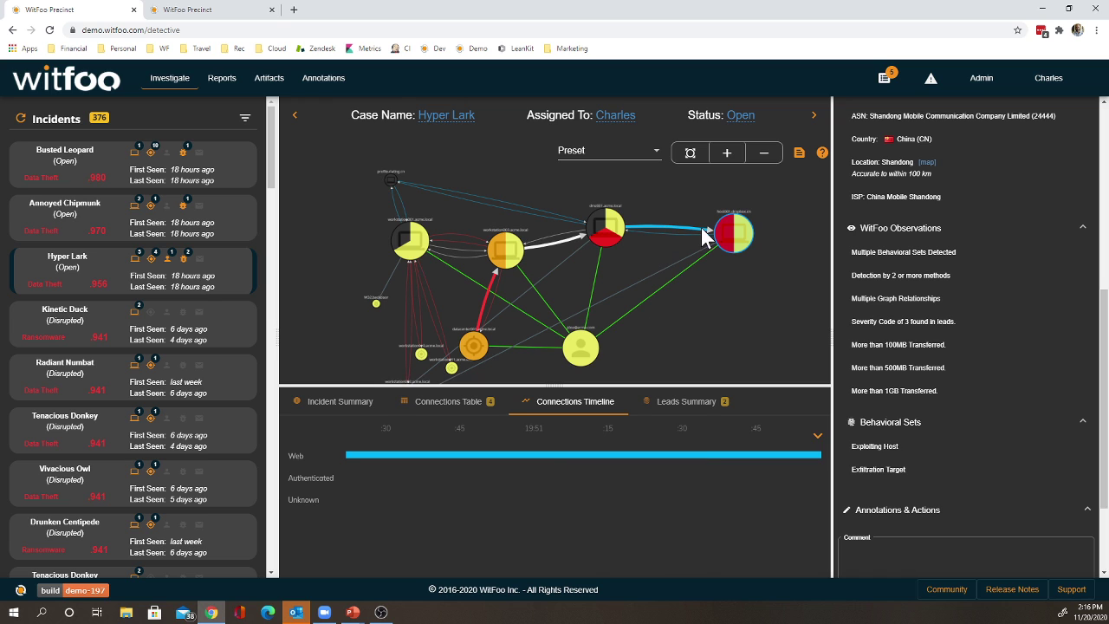
scroll(990, 395, "up", 5)
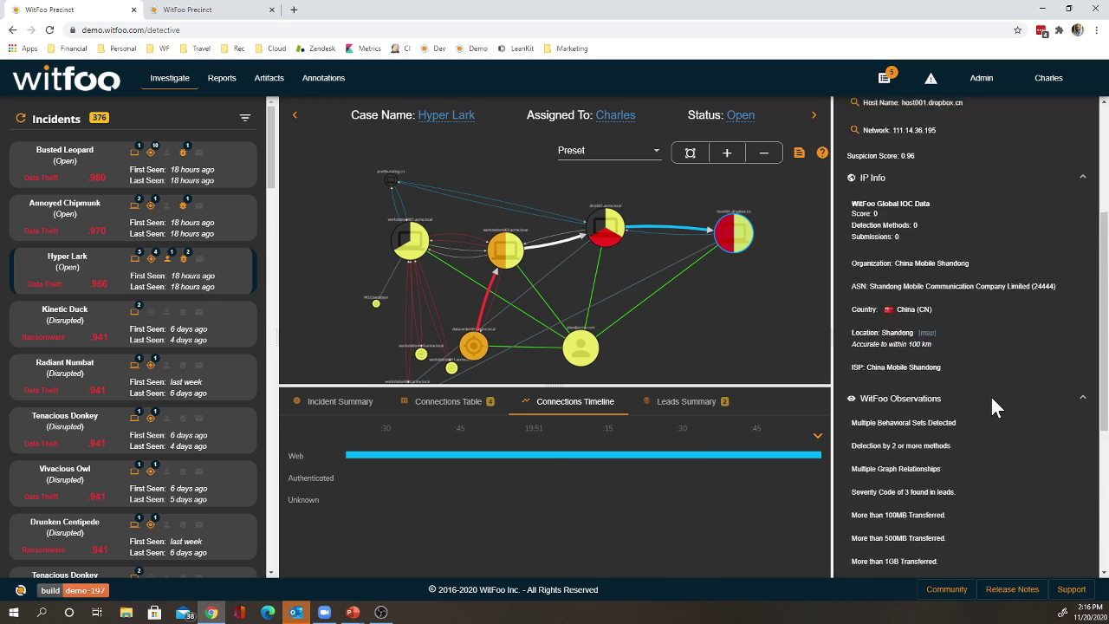
Load the host details for the black-and-red dmz001 node.
mouse_move(907, 220)
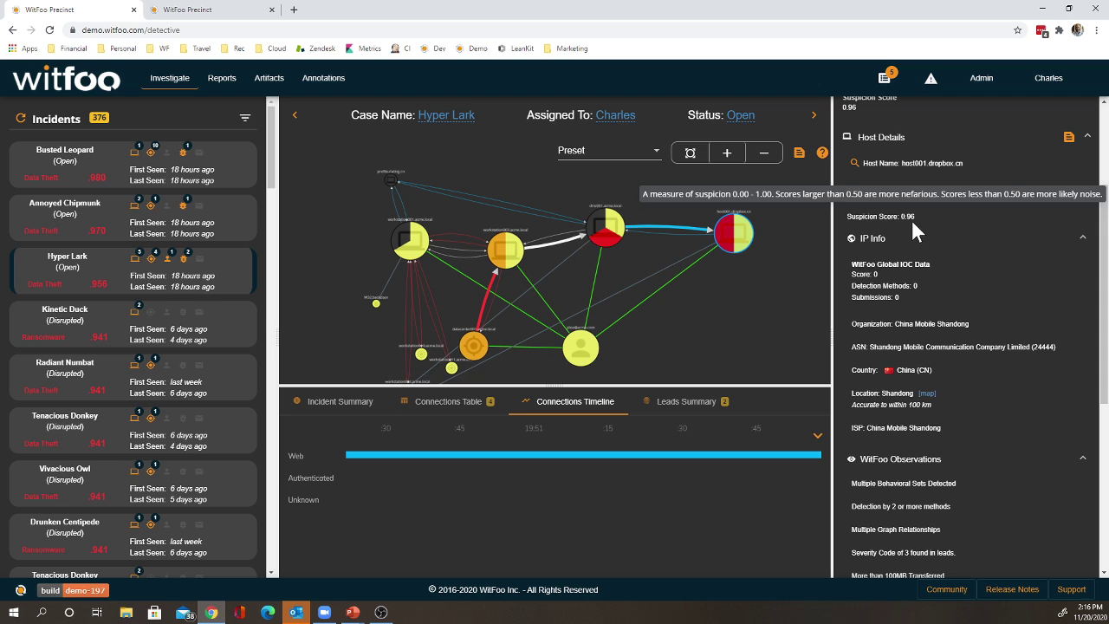
scroll(879, 407, "down", 1)
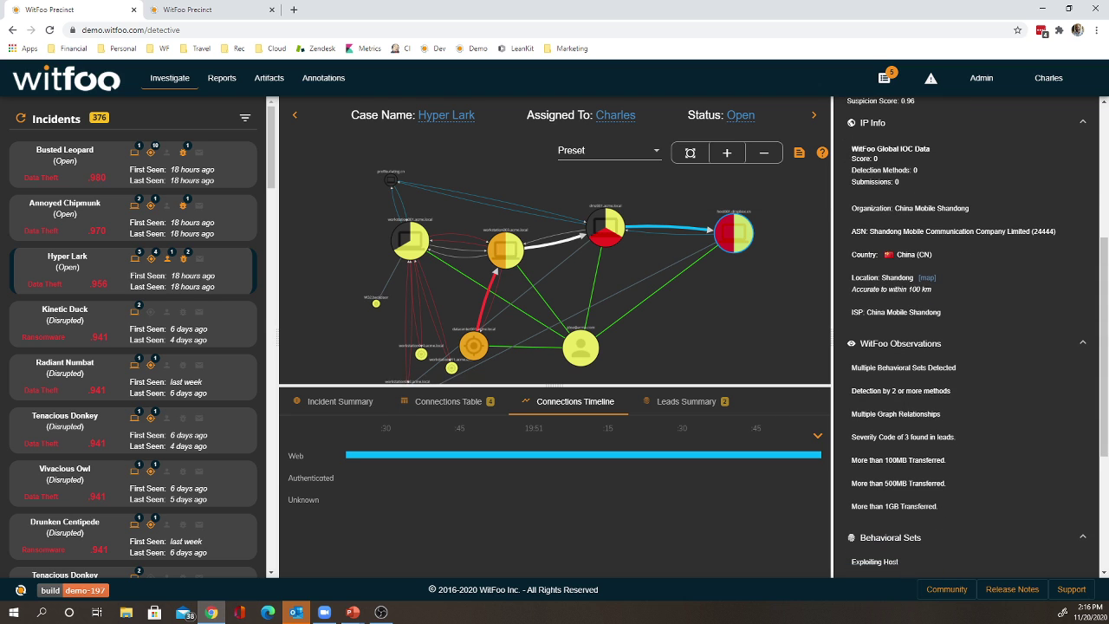
left_click(626, 240)
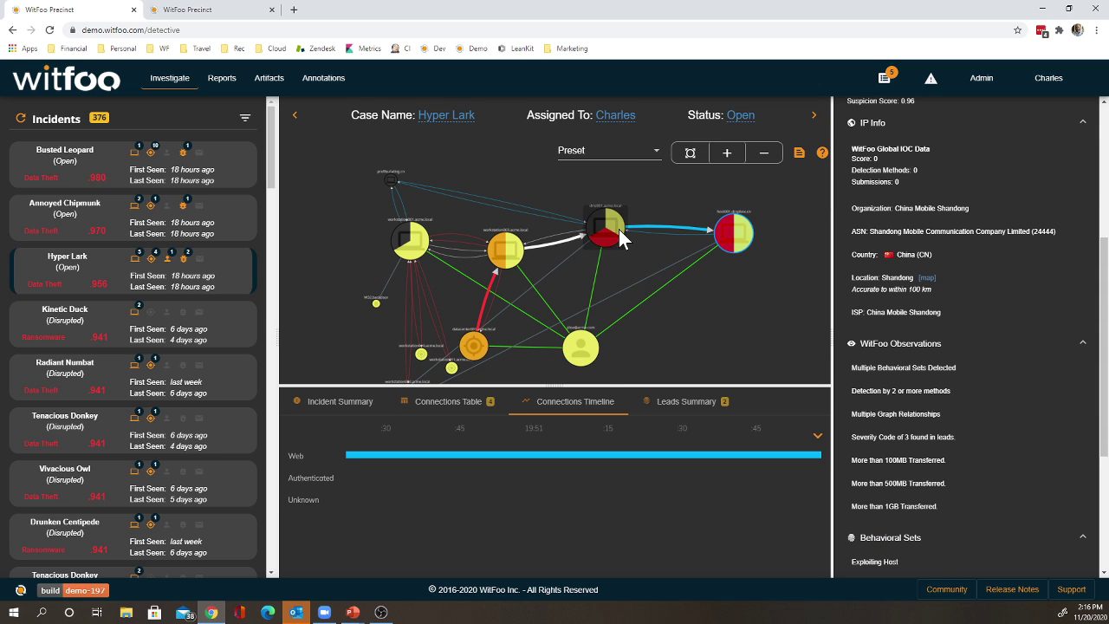
left_click(825, 360)
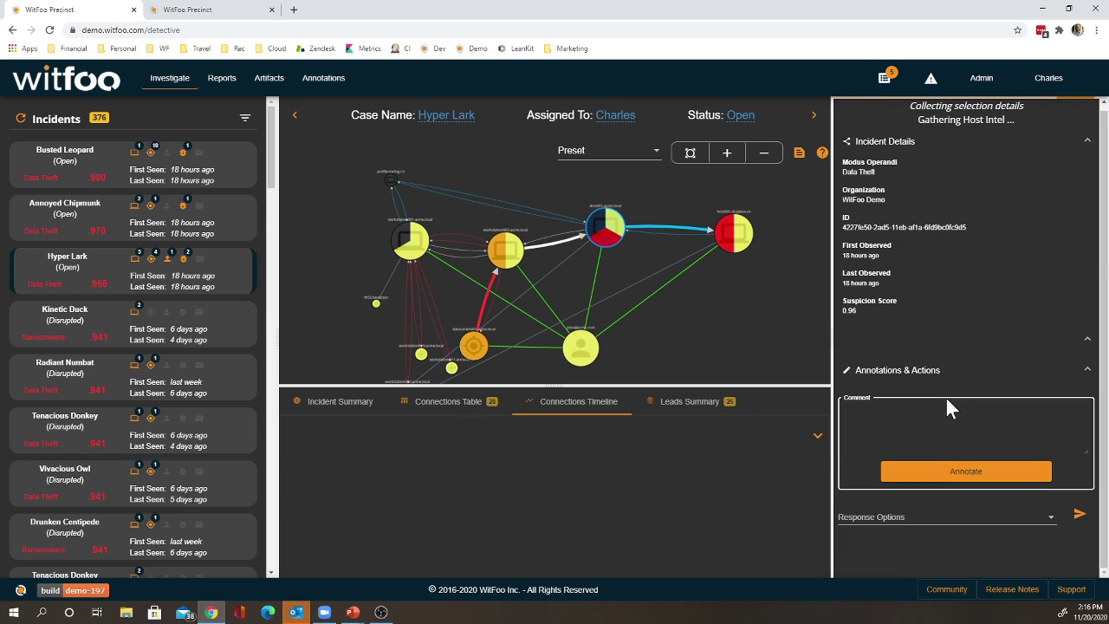
Run a Block Host response on the dmz001 node and dismiss the Response Job Failed popup.
scroll(1051, 562, "down", 1)
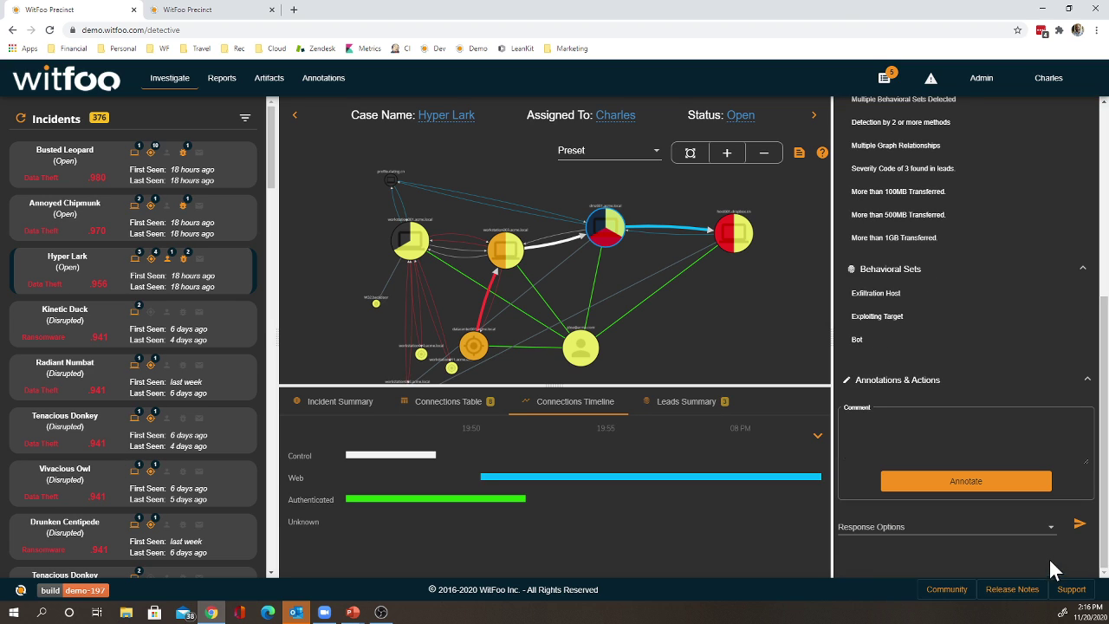
left_click(1050, 532)
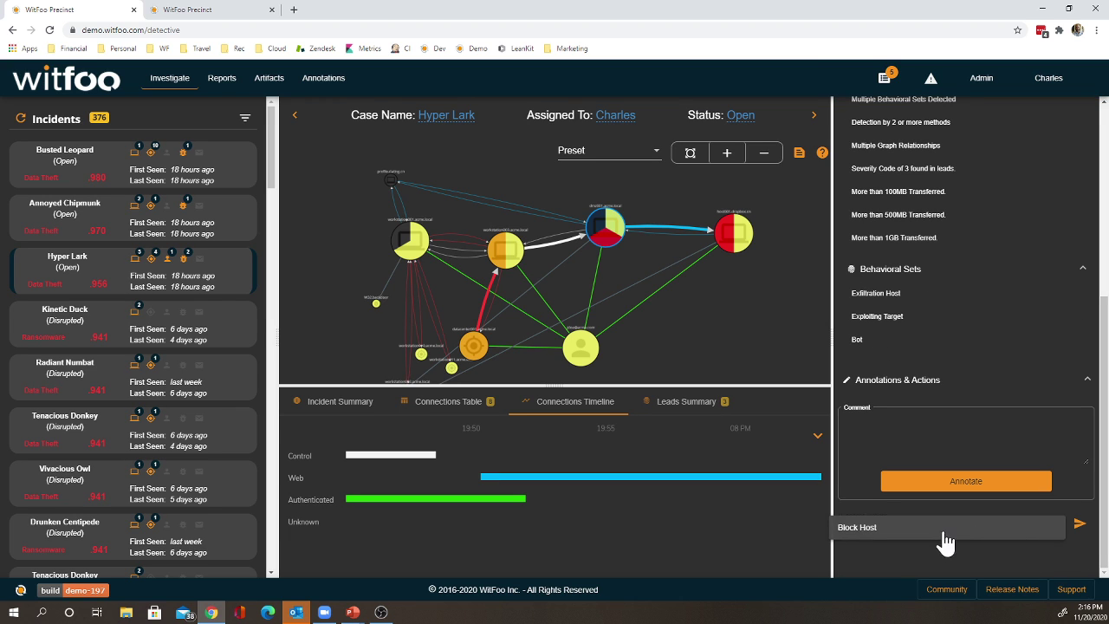
left_click(942, 534)
left_click(1080, 526)
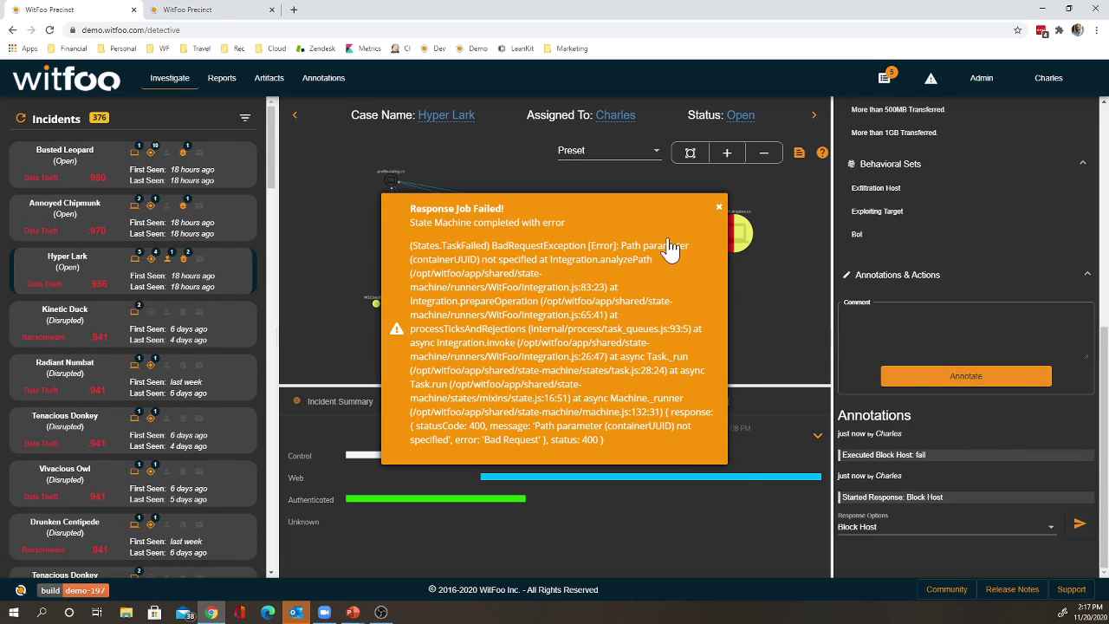
left_click(719, 206)
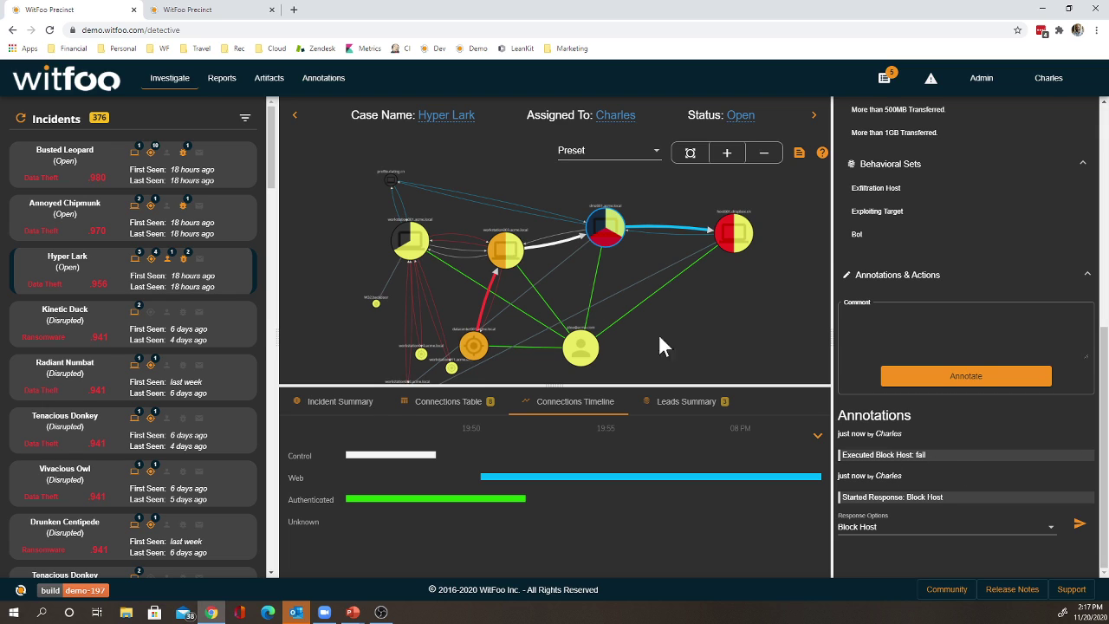
Change the Hyper Lark status from Open to Convicted and reload the case from the incident list.
left_click(962, 329)
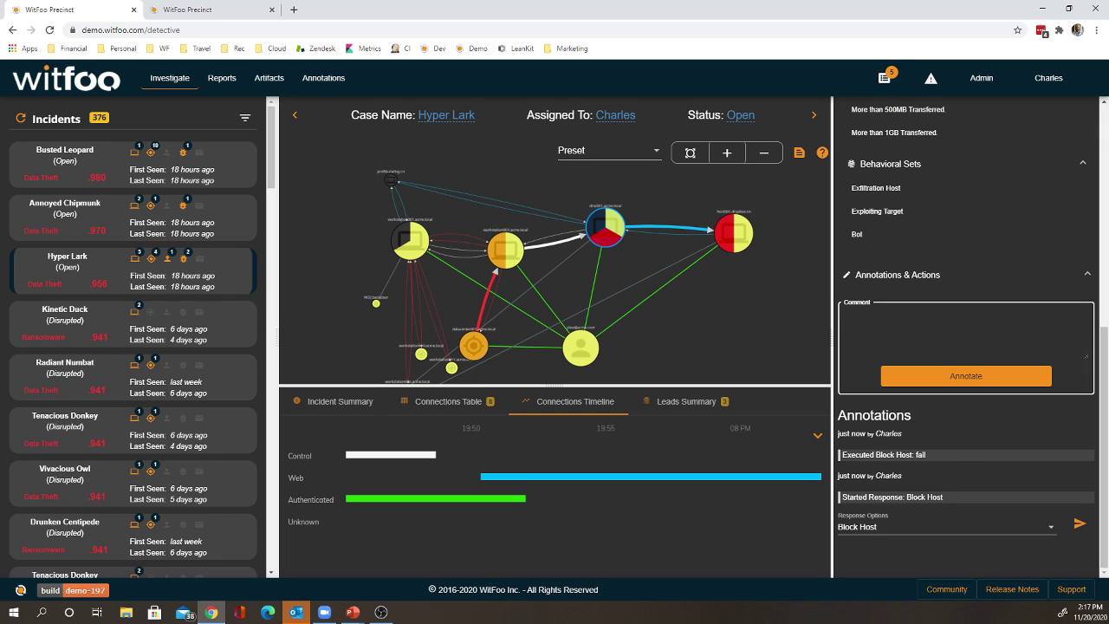
left_click(742, 118)
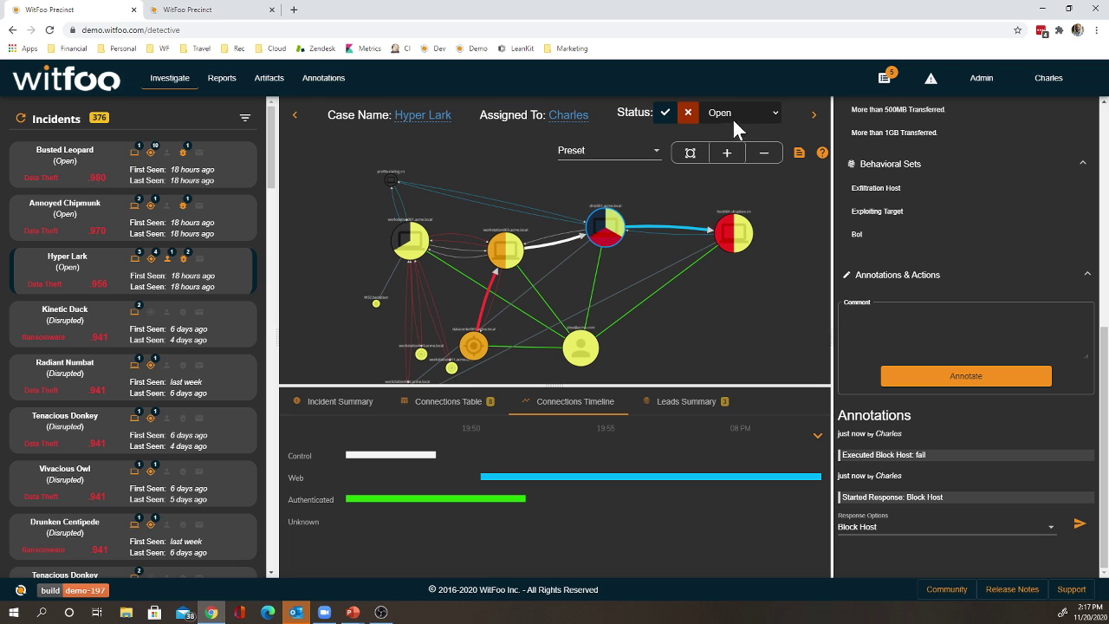
left_click(735, 114)
left_click(732, 153)
left_click(665, 117)
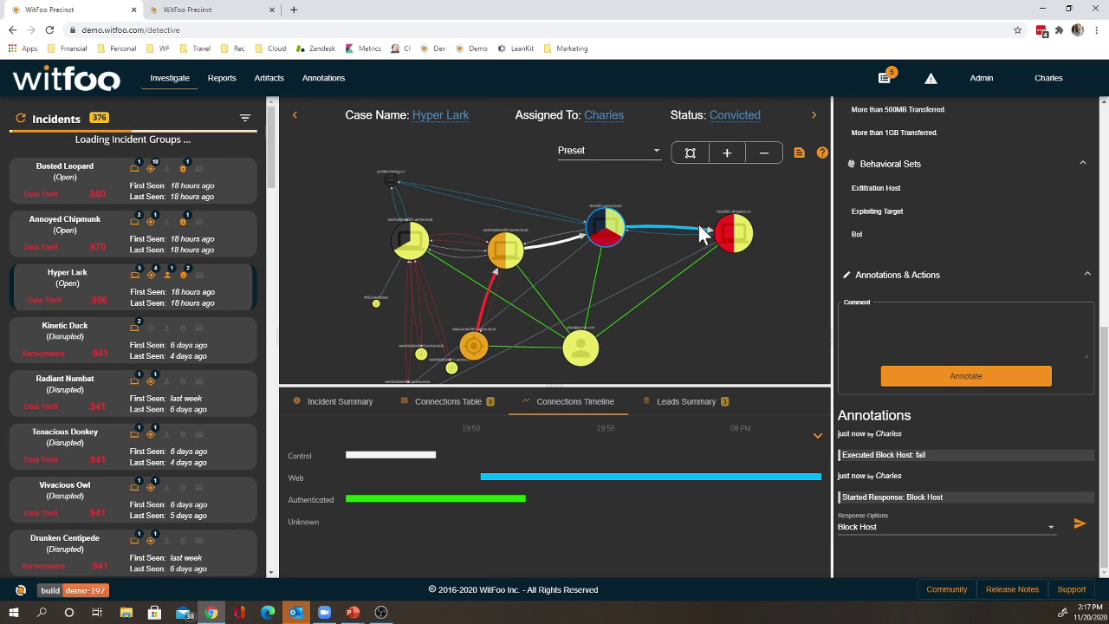
left_click(159, 299)
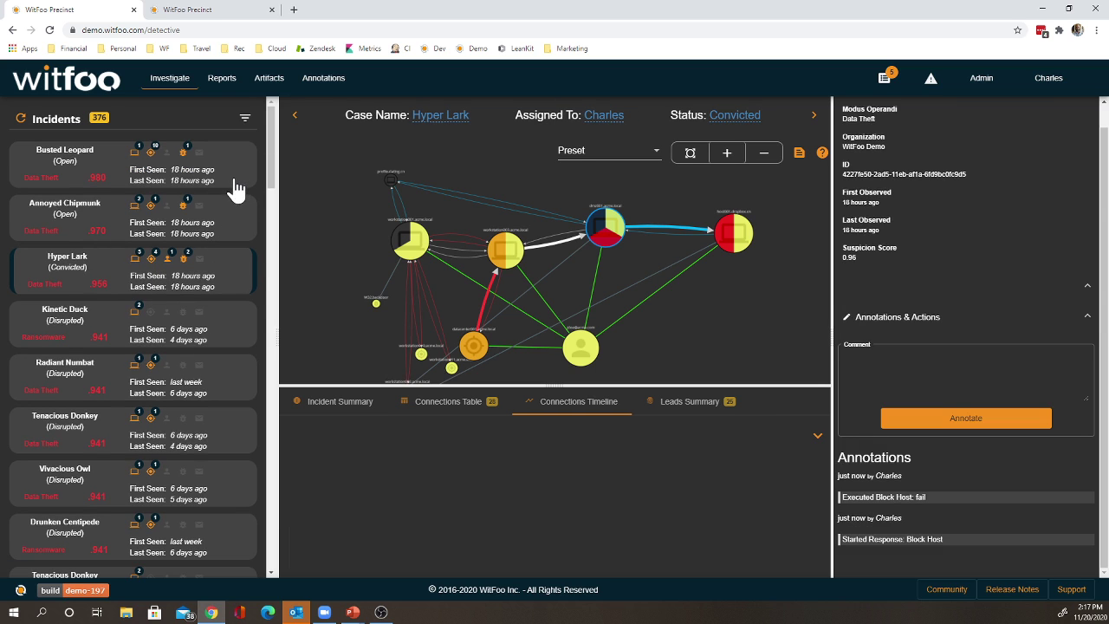
Open the Compliance Readiness report and view row 1's ISO, NIST and PCI mappings.
left_click(222, 87)
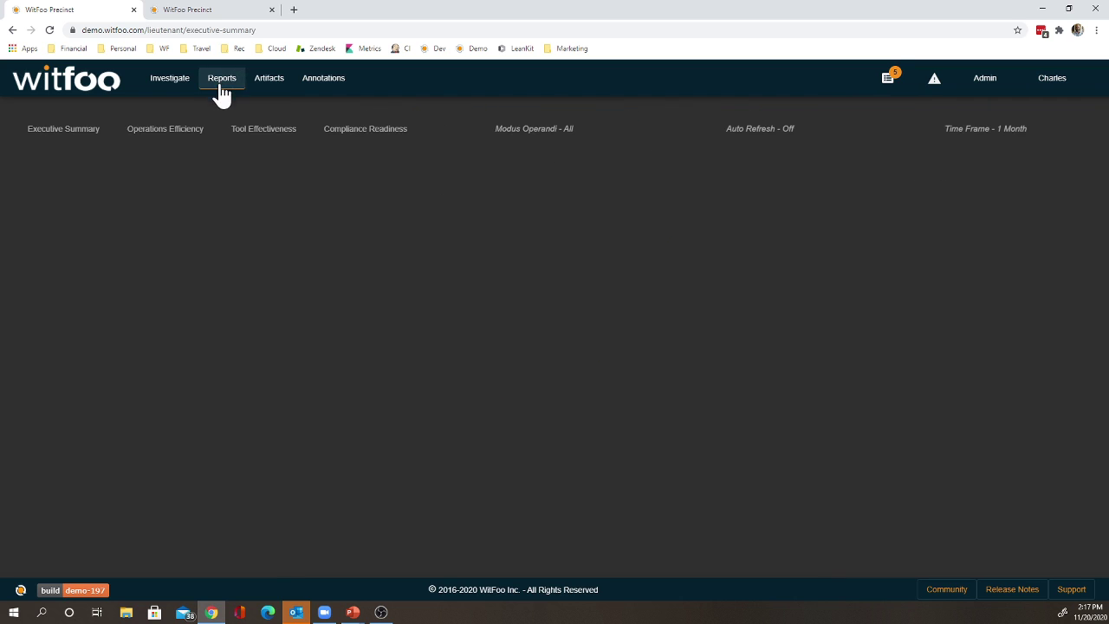
left_click(373, 132)
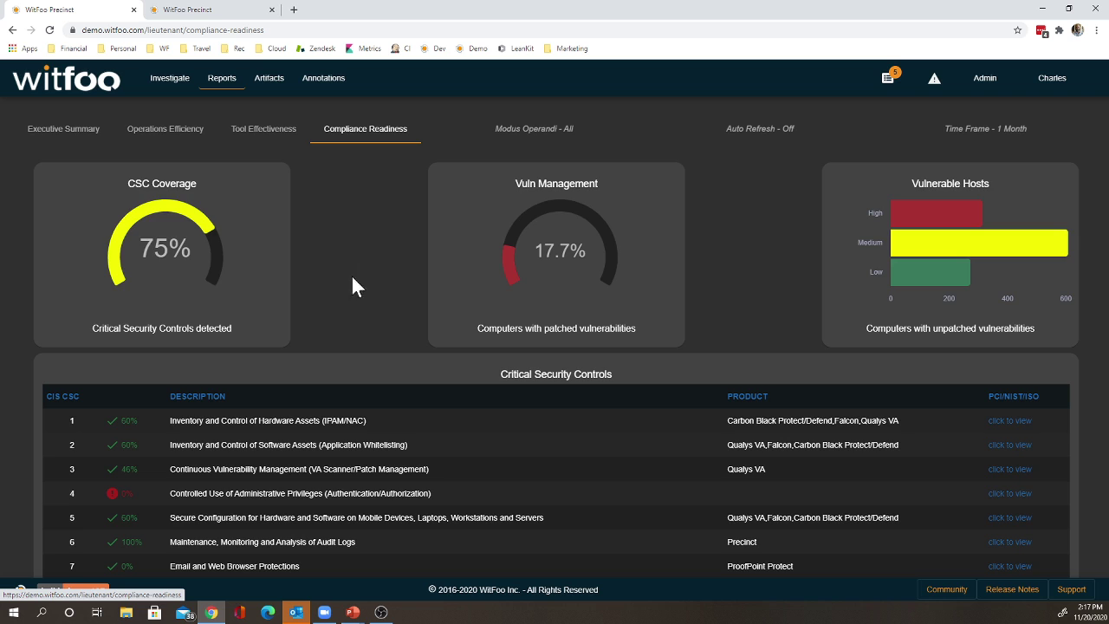
scroll(351, 274, "down", 3)
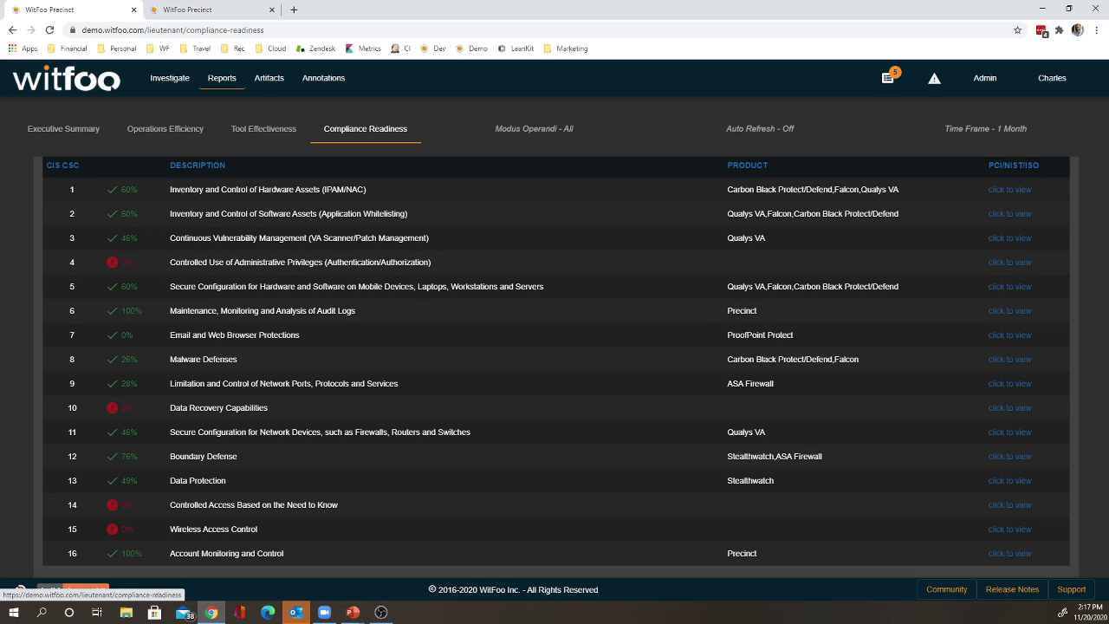
left_click(1023, 190)
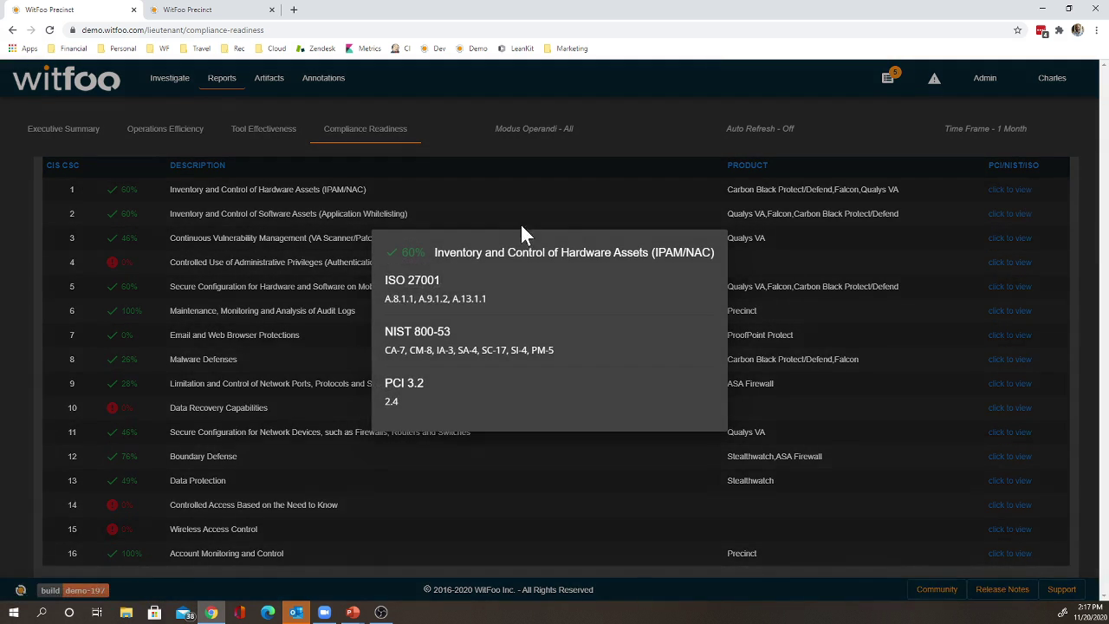
left_click(624, 460)
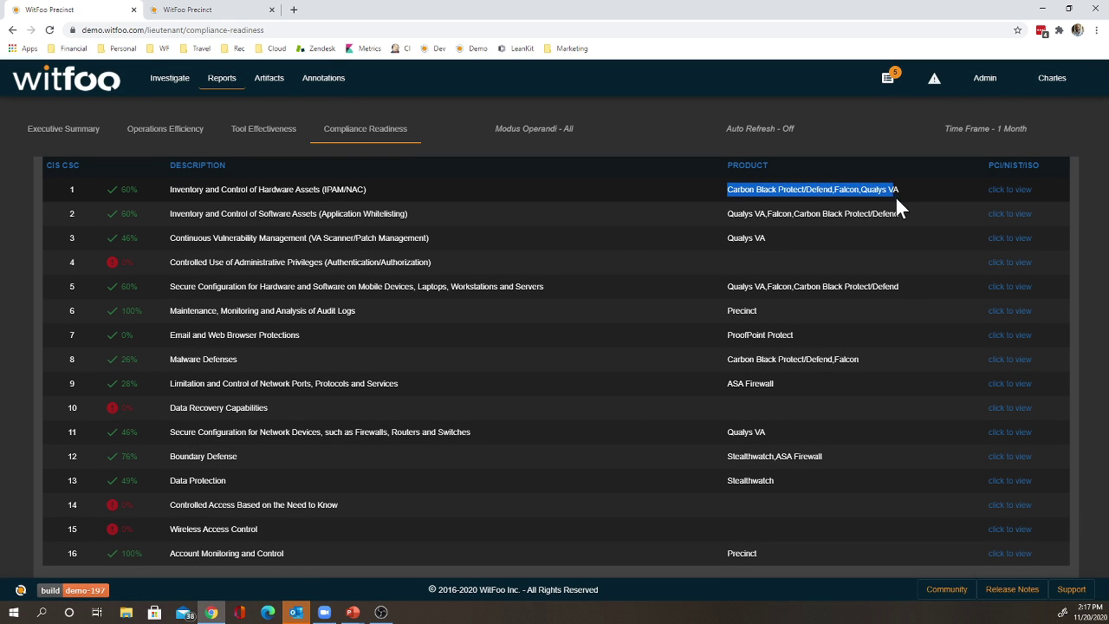
Review row 1's product list, then bring up the Tool Effectiveness report's Tool Data table.
left_click_drag(896, 199, 901, 190)
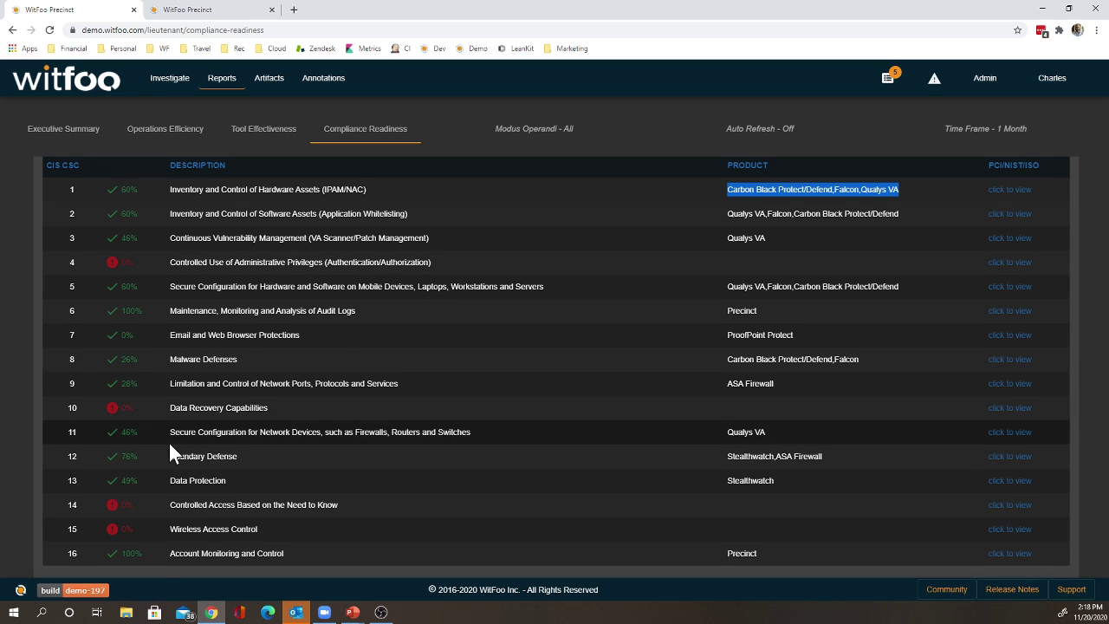
scroll(169, 446, "up", 3)
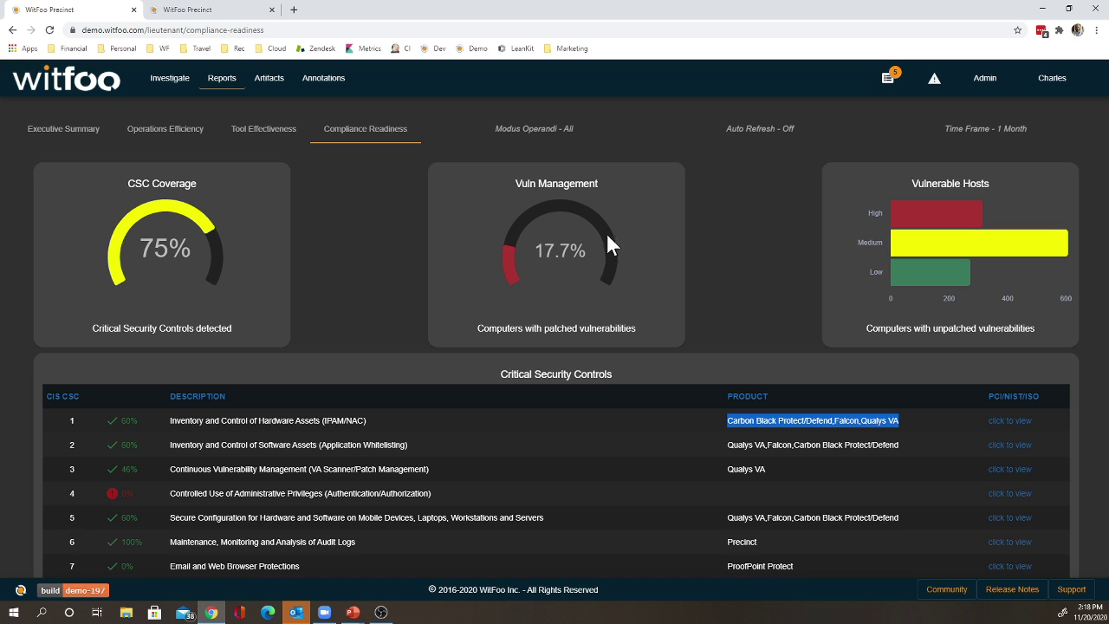
left_click(260, 138)
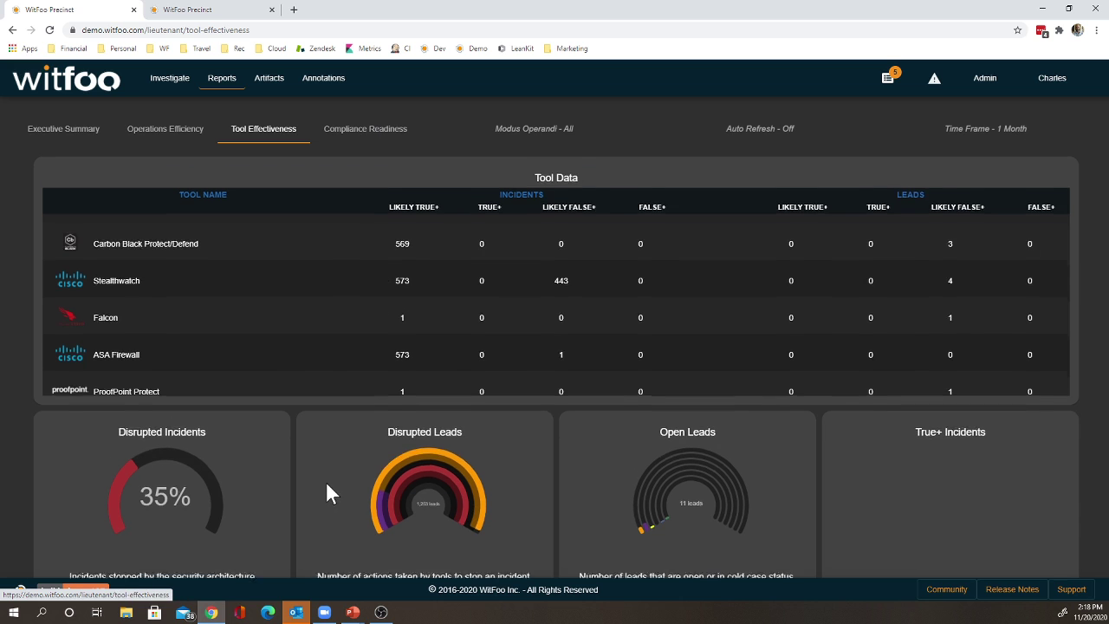
scroll(326, 481, "down", 8)
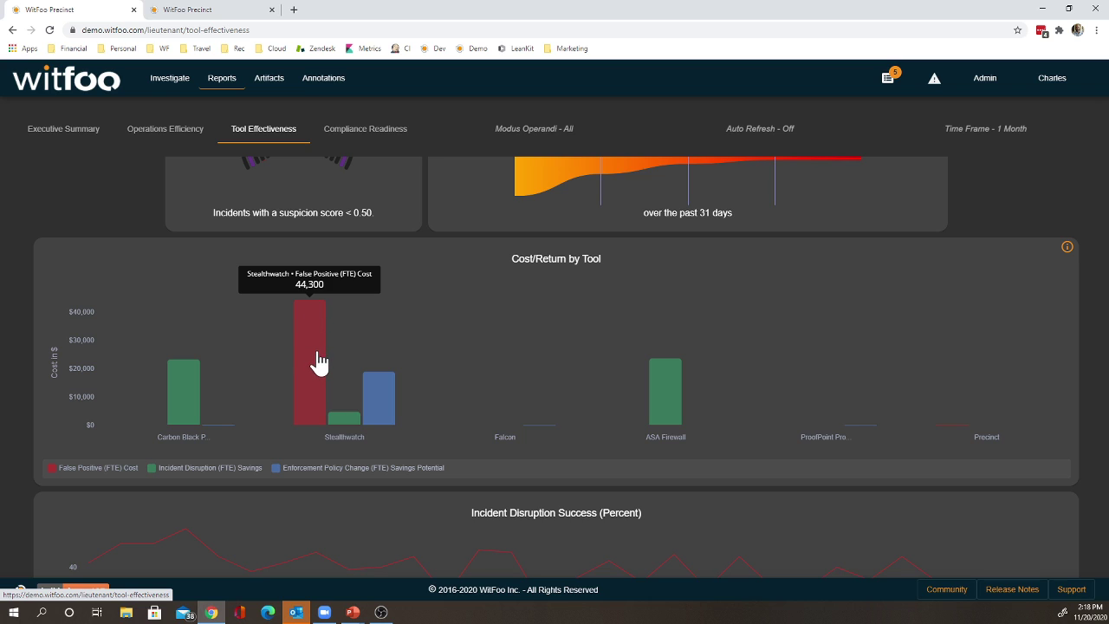
mouse_move(378, 400)
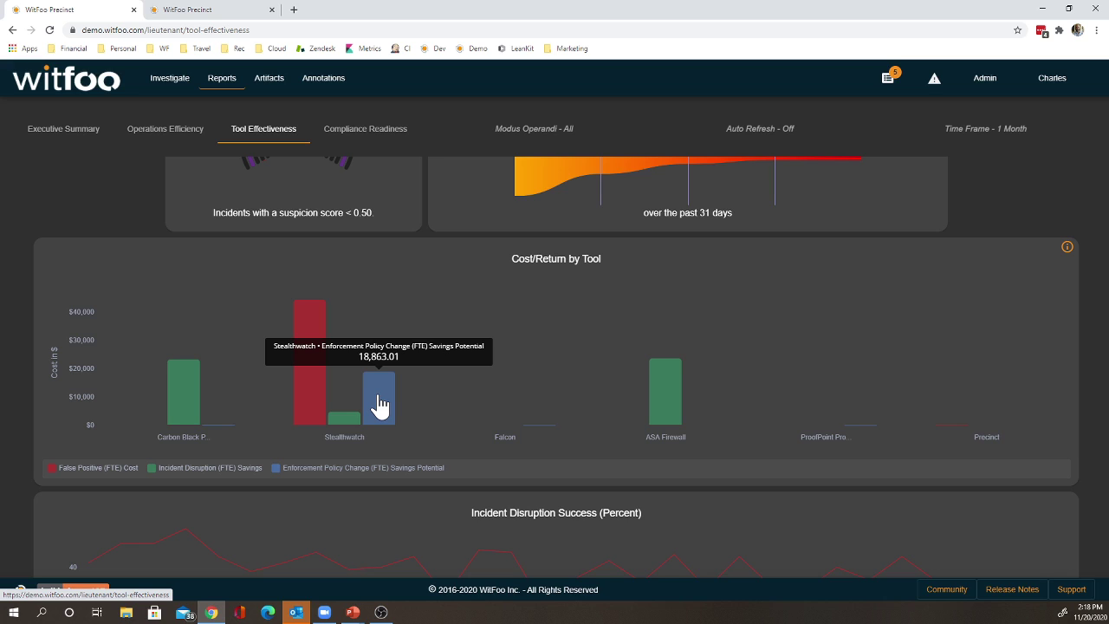
mouse_move(352, 425)
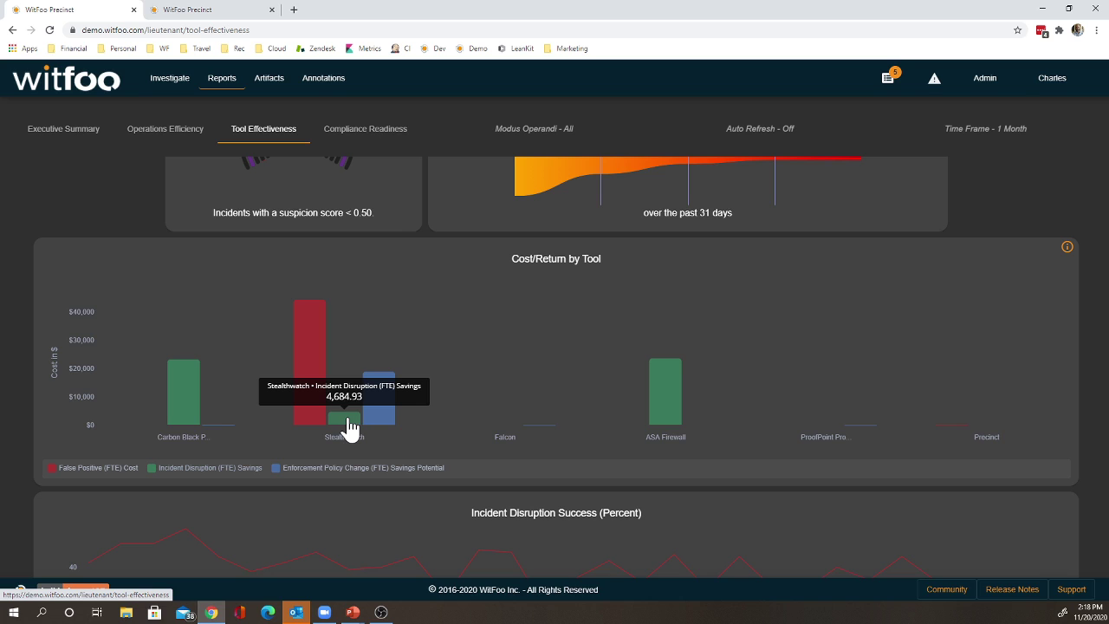
mouse_move(664, 406)
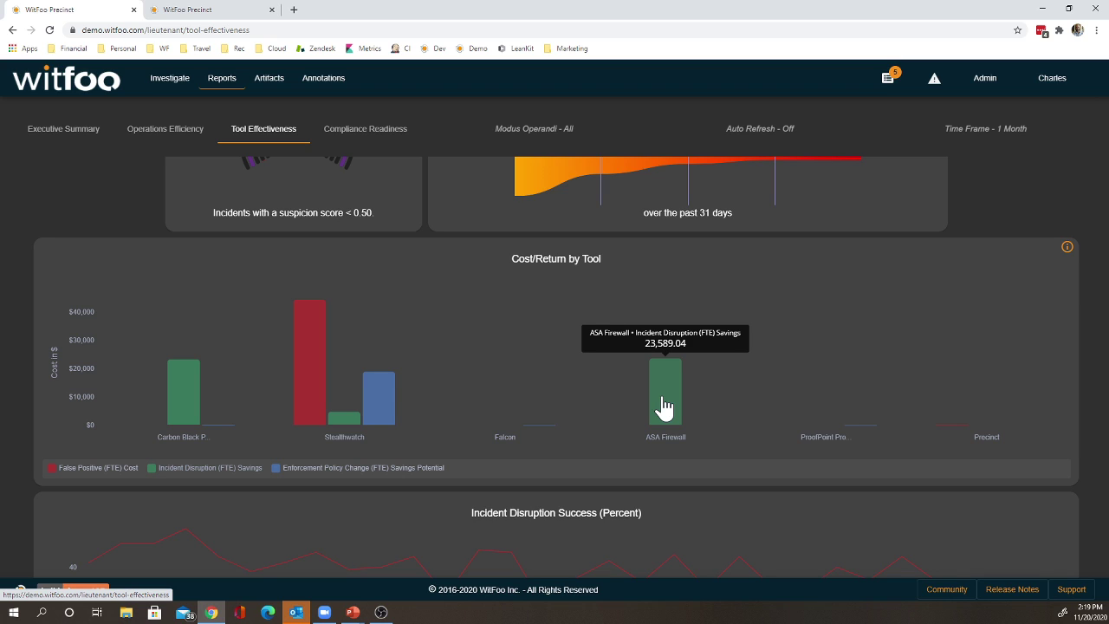
scroll(664, 406, "up", 2)
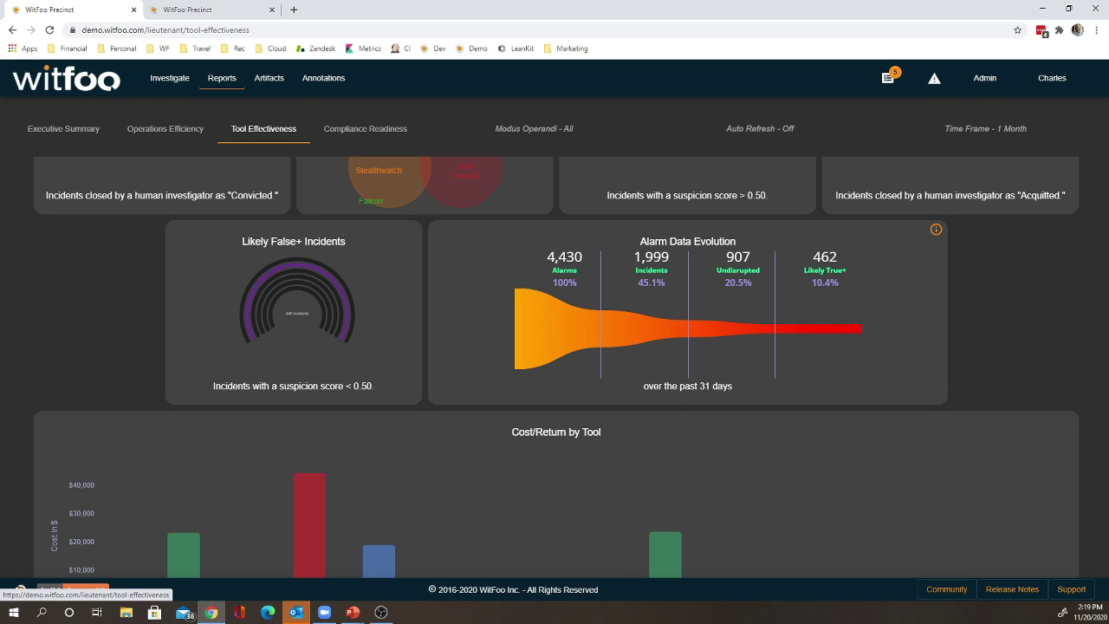
scroll(845, 329, "up", 2)
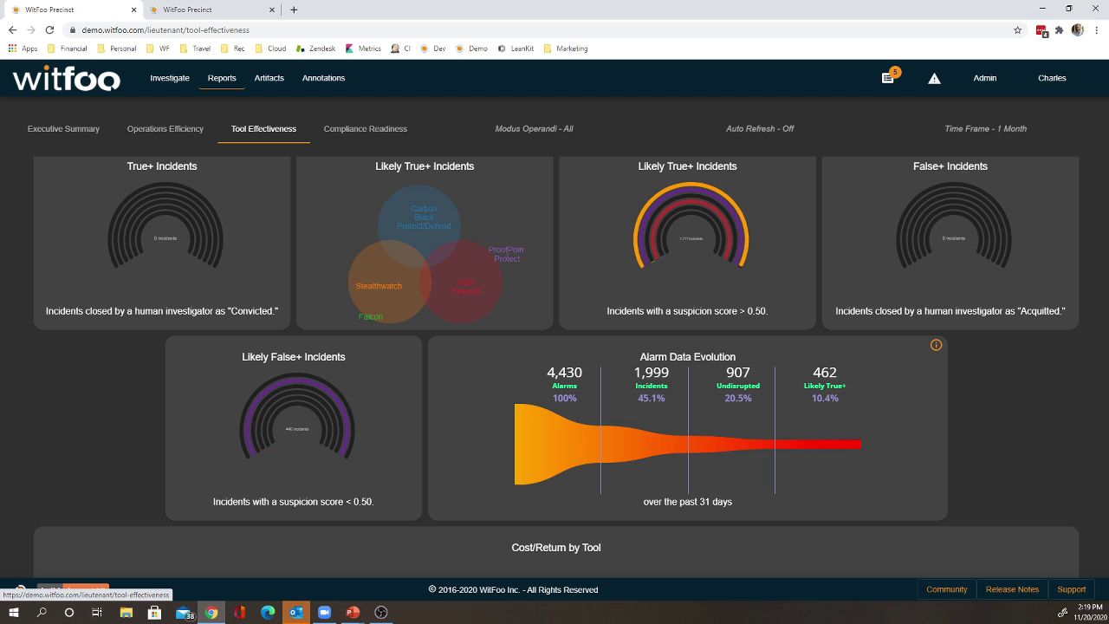
scroll(517, 303, "up", 2)
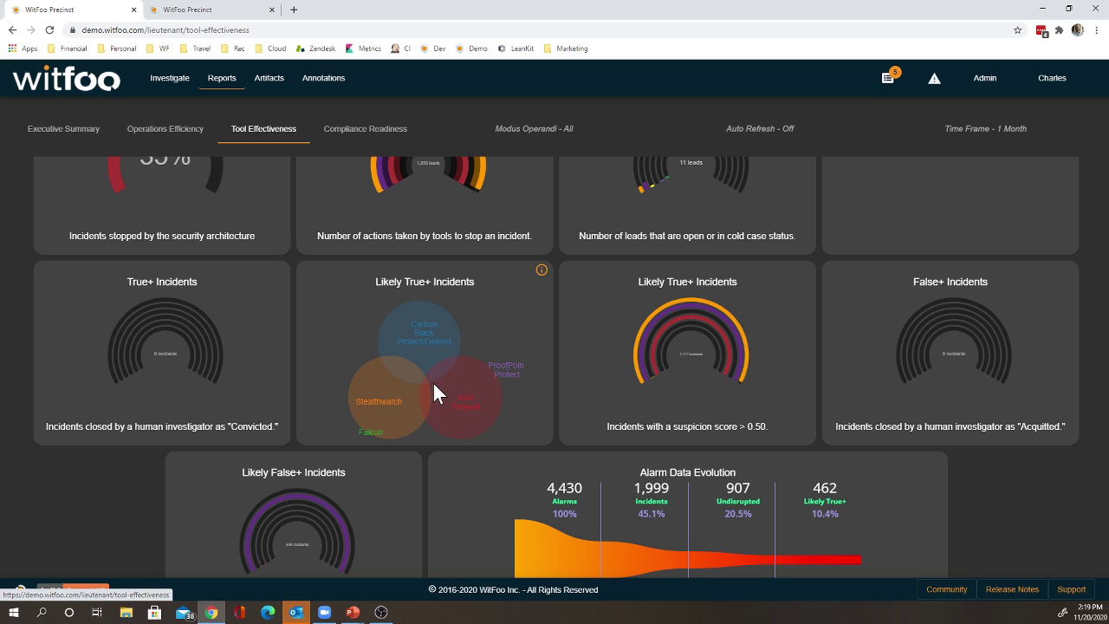
scroll(414, 381, "up", 5)
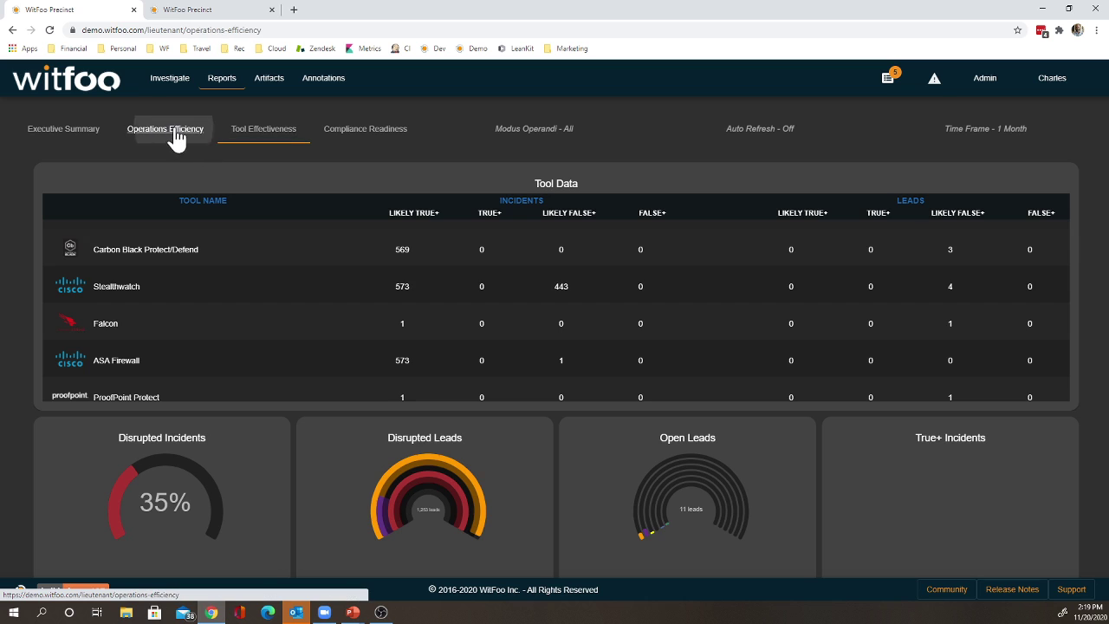
Review Operations Efficiency's FTE bars (15.912 headcount, 2,721 hours) down to the Attack Phase Trend chart.
left_click(170, 132)
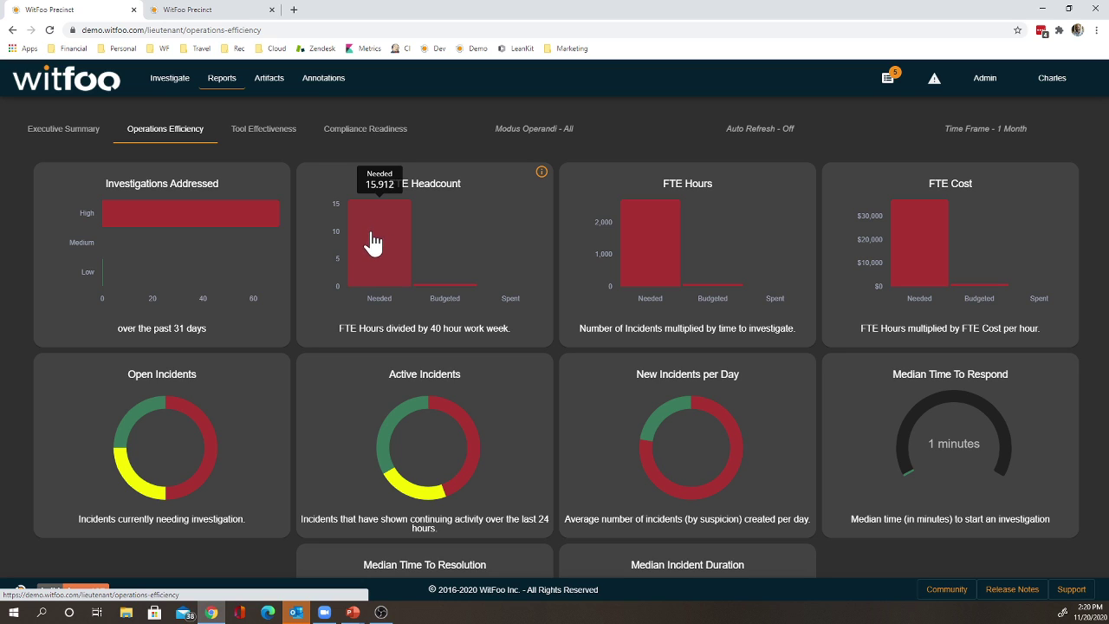
mouse_move(646, 259)
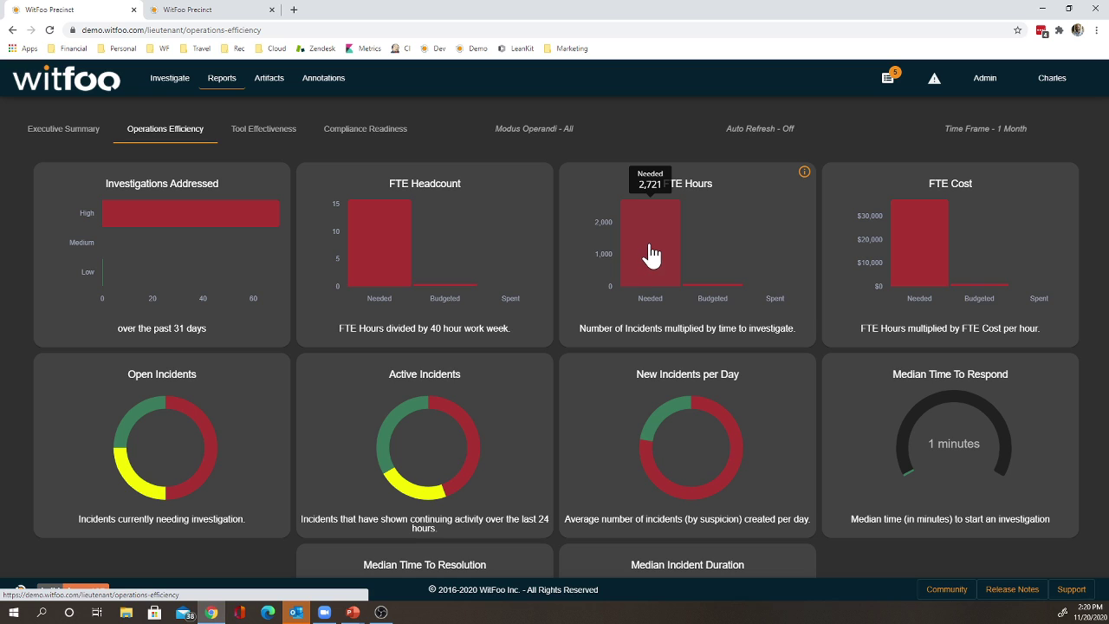
mouse_move(376, 240)
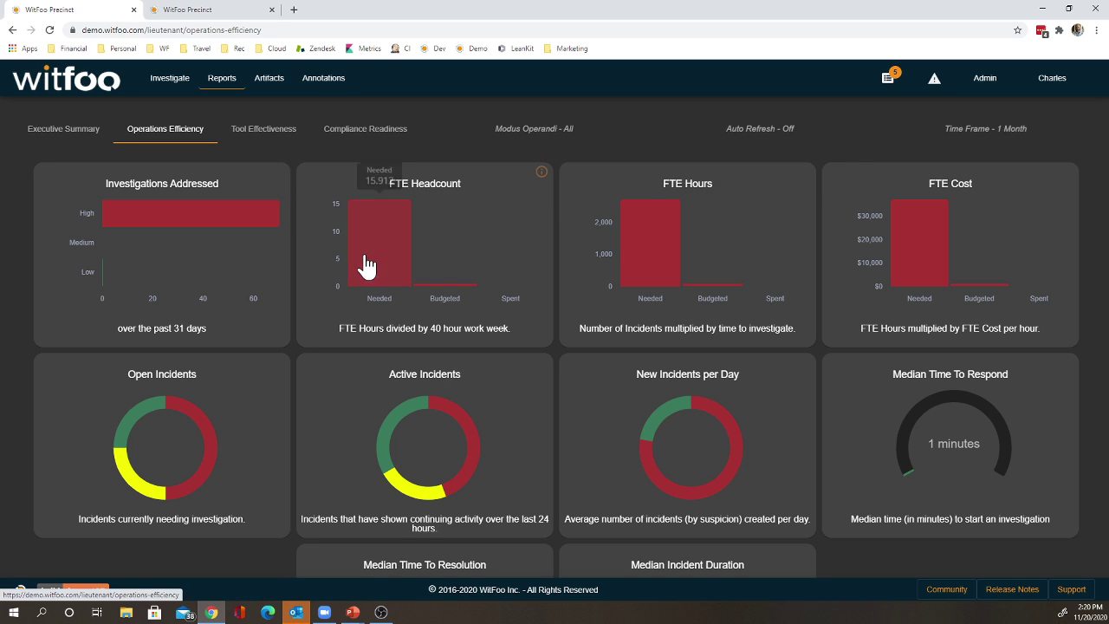
scroll(366, 281, "down", 3)
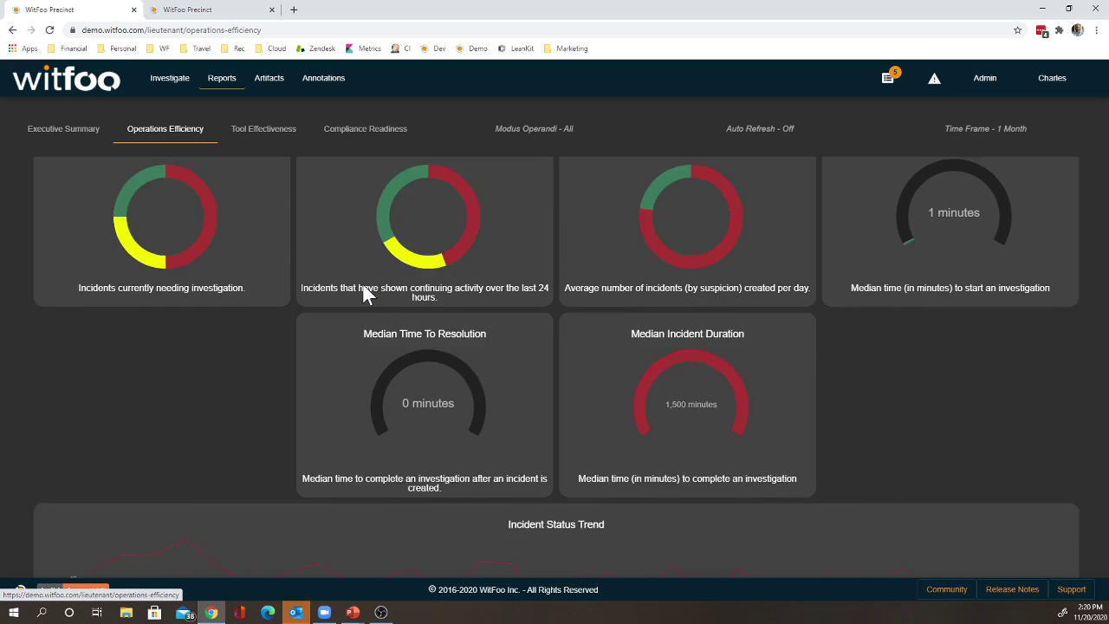
scroll(364, 293, "down", 1)
scroll(362, 282, "down", 7)
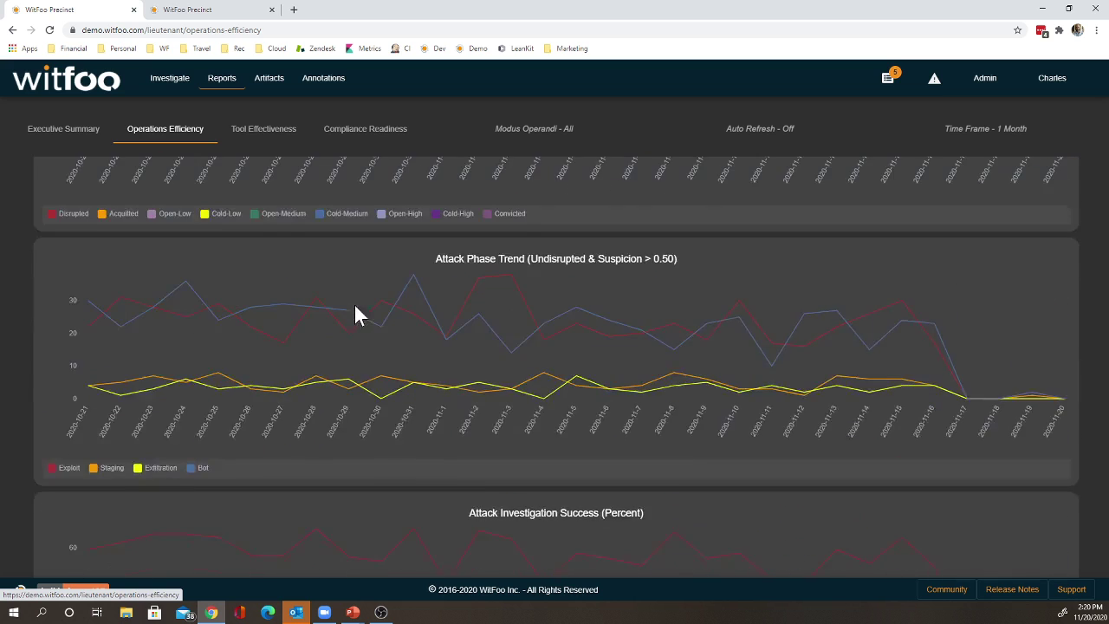
Review the Executive Summary gauges: 70.4% investigations completed, 4,430 alarms narrowing to 462 likely true positives.
left_click(67, 139)
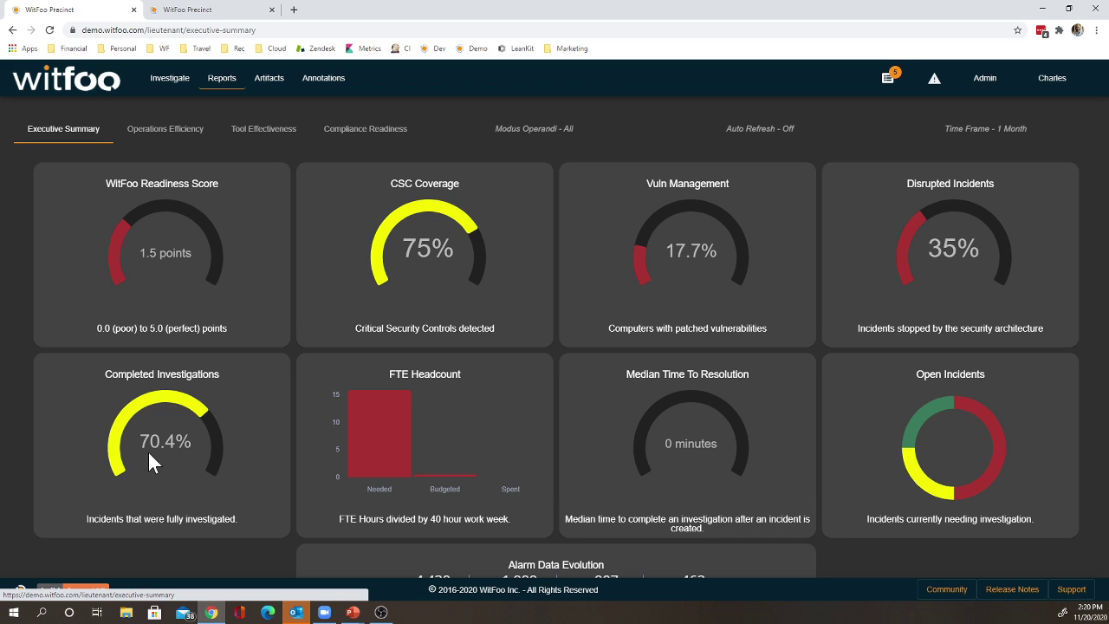
scroll(149, 451, "down", 2)
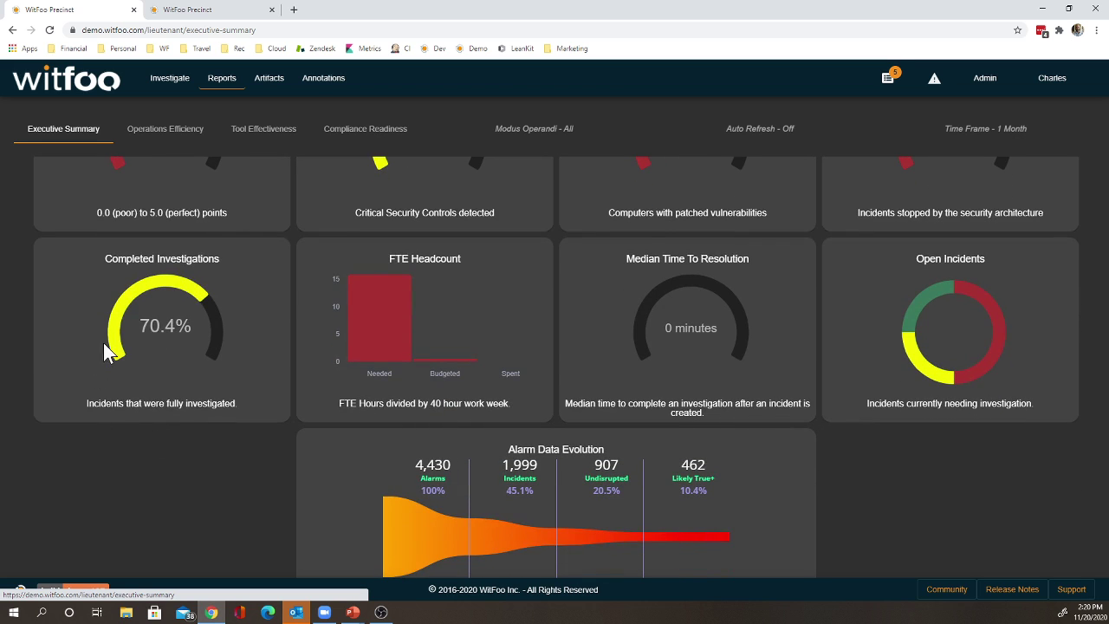
scroll(156, 361, "down", 1)
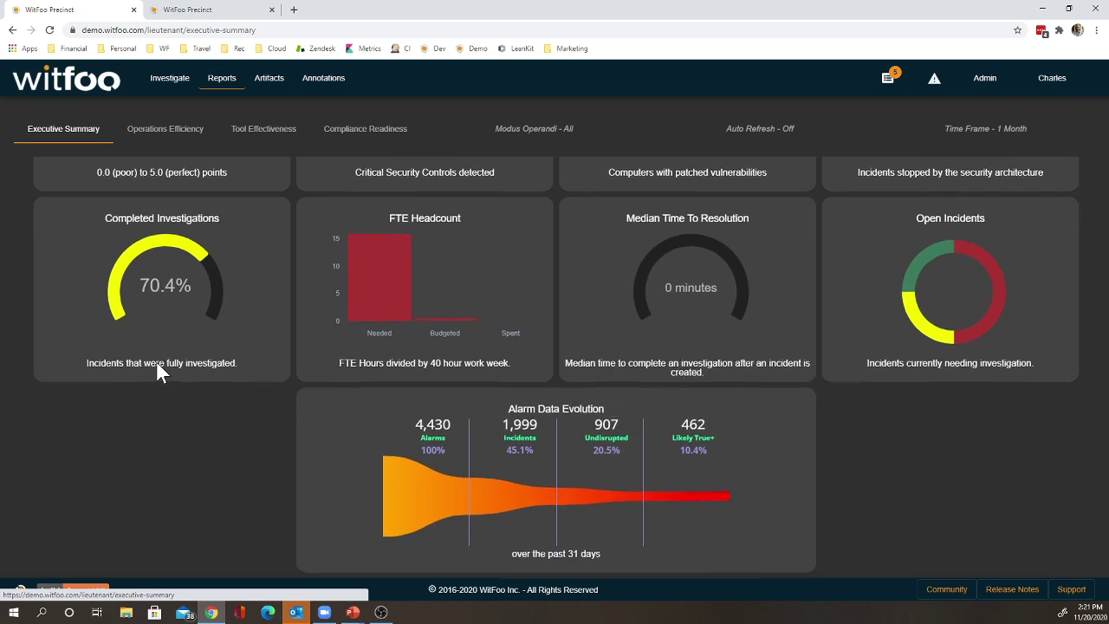
scroll(169, 377, "up", 3)
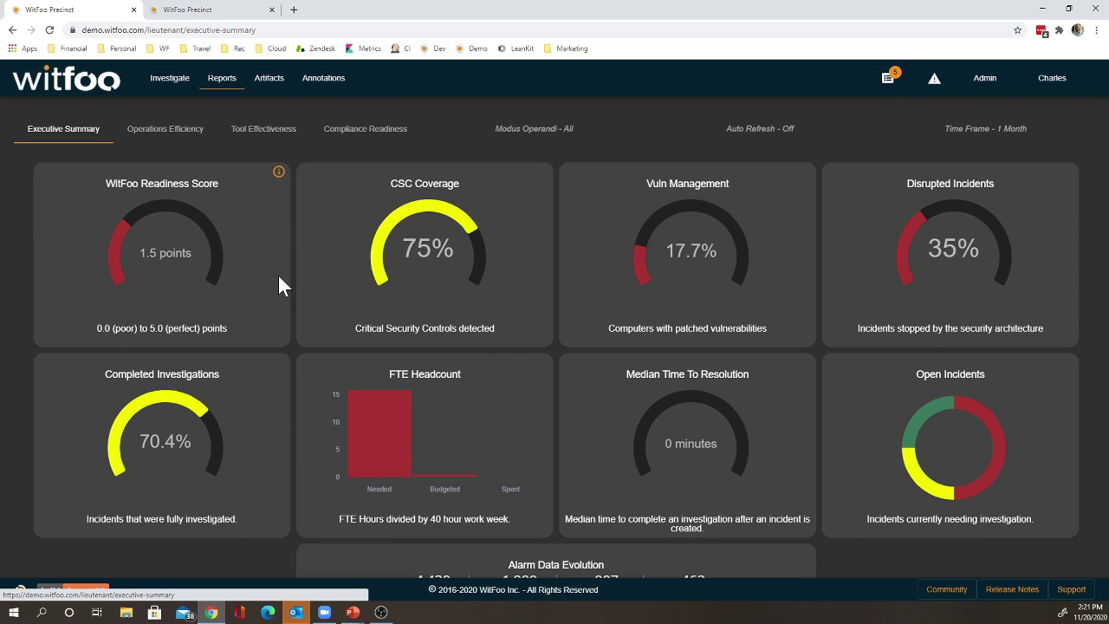
View the Compliance Readiness and Tool Effectiveness reports, then return to the Executive Summary report.
left_click(360, 137)
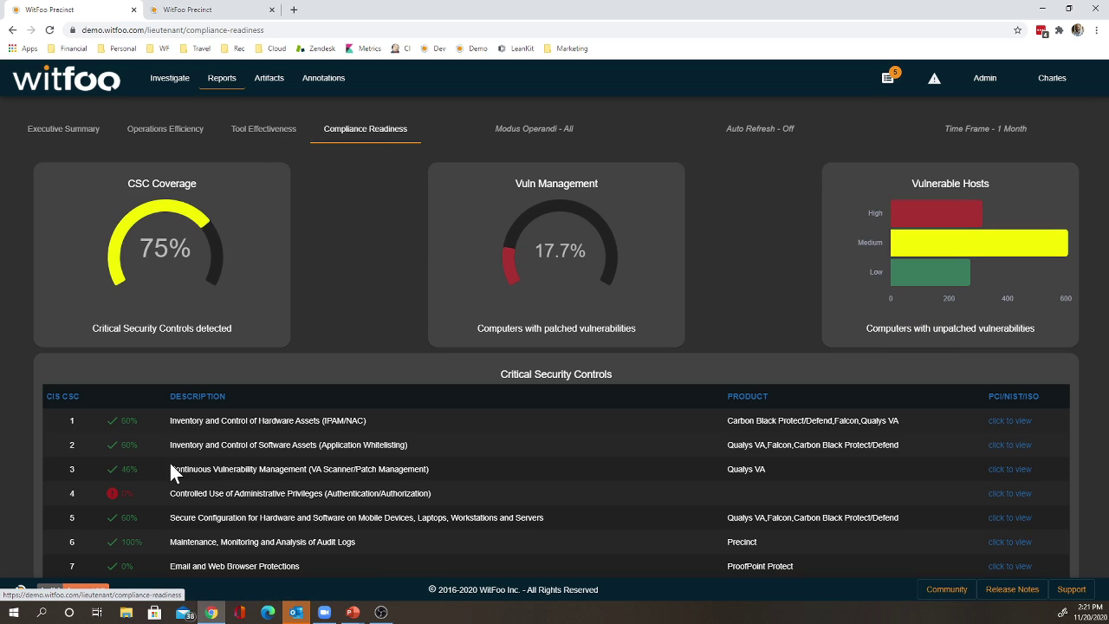
left_click(263, 134)
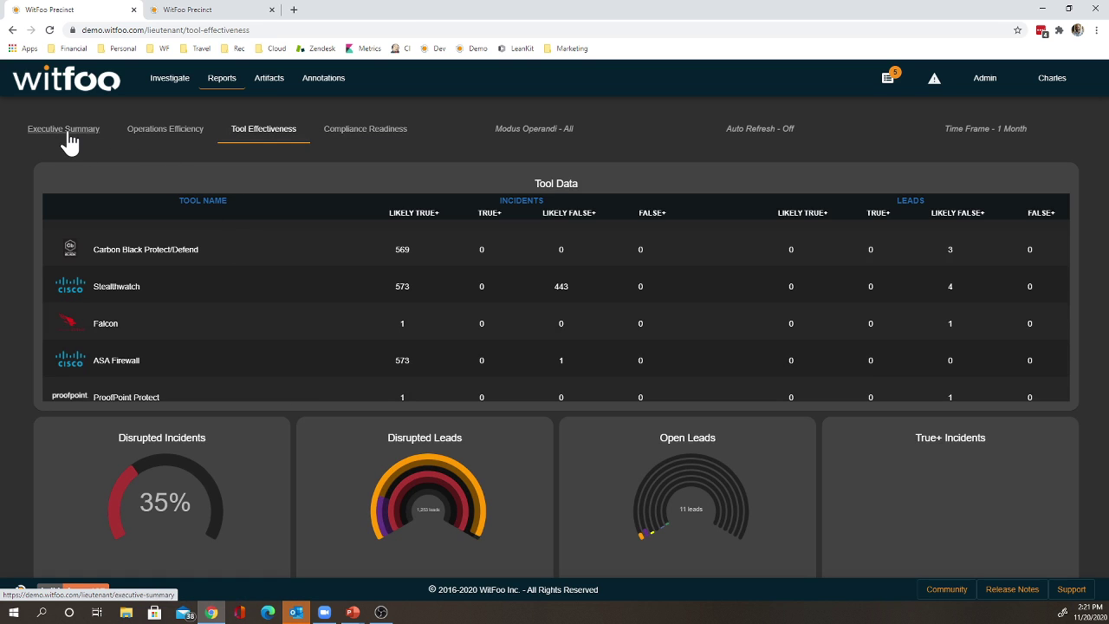
left_click(68, 141)
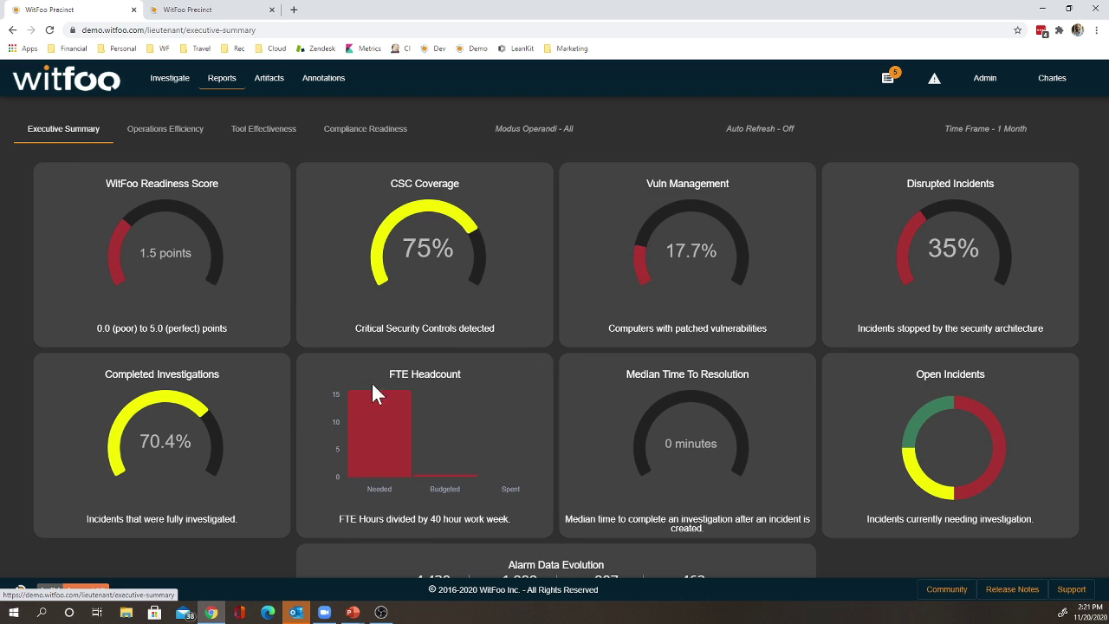